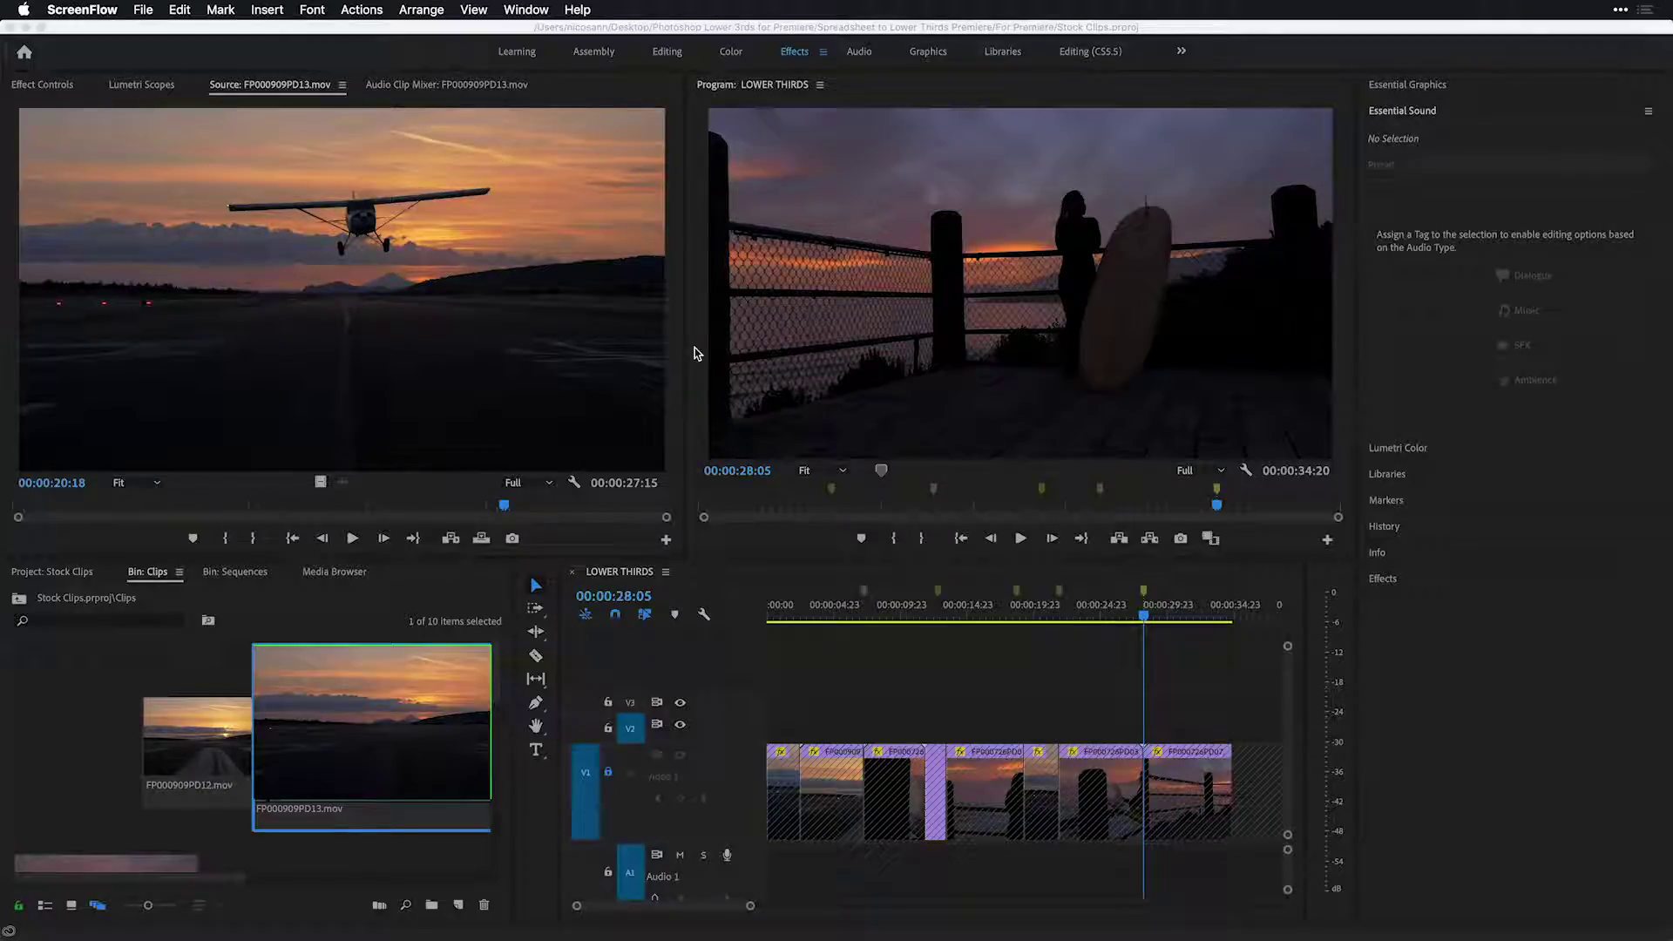
Switch from Premiere Pro to Photoshop, where the Lower Thirds Doc.psd template is open.
{"action": "key", "text": "super+Tab"}
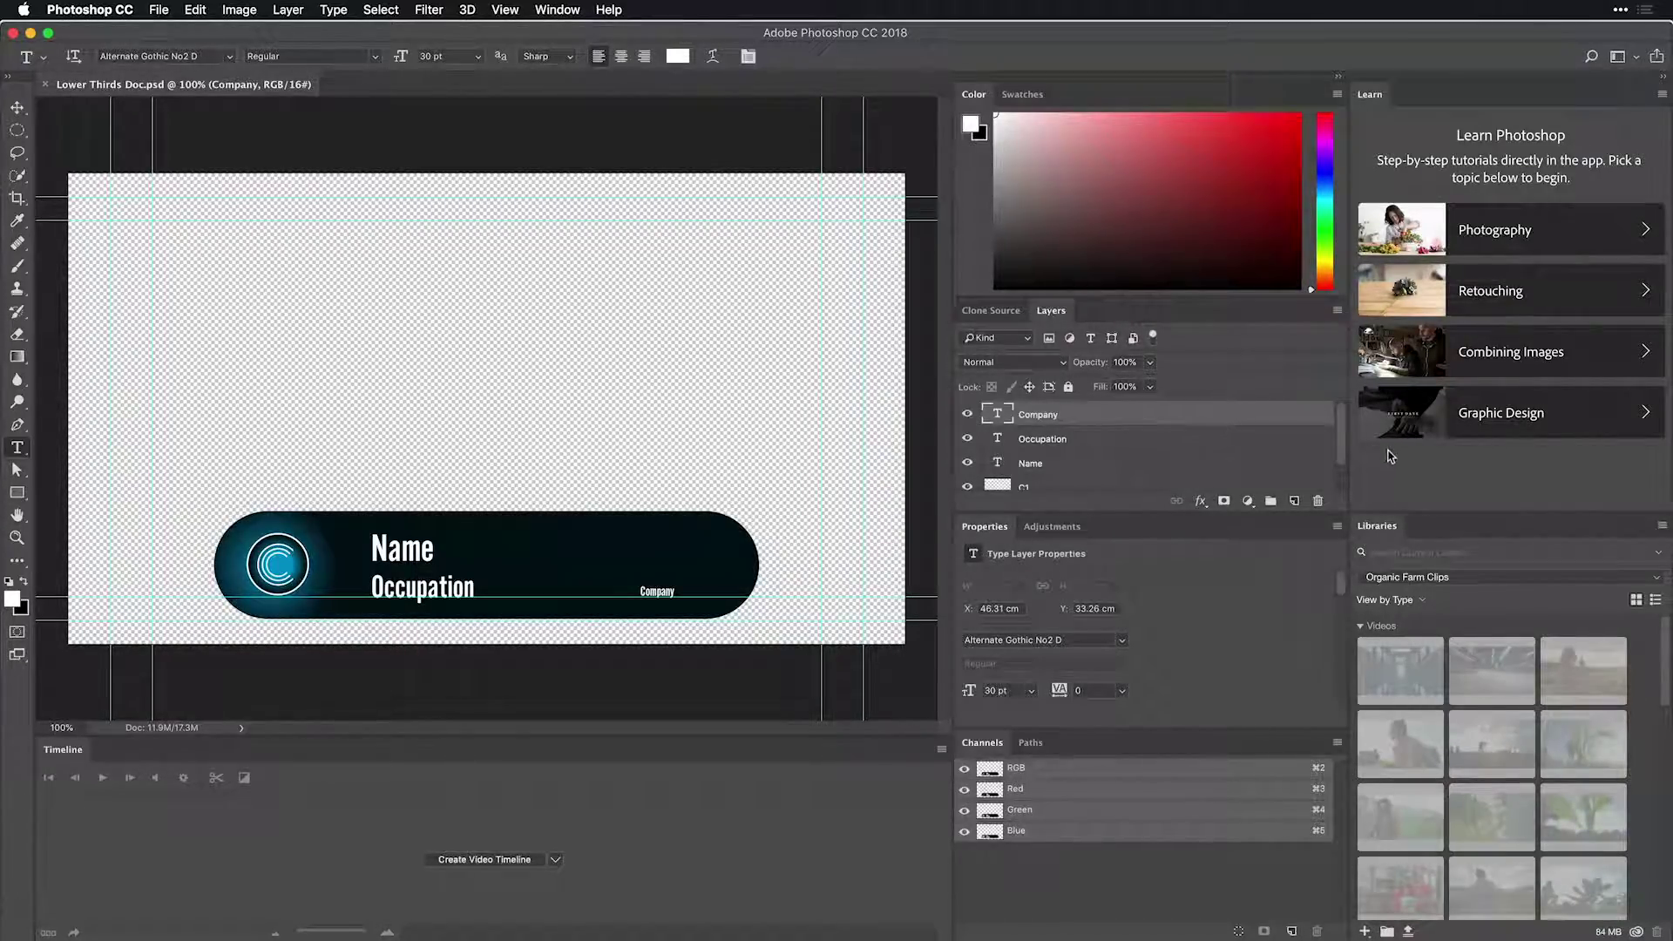
Enlarge the layer list and toggle Company, Occupation, Name, C1 and Barteal layers off and on.
{"action": "left_click_drag", "start_coordinate": [1164, 516], "coordinate": [1167, 592]}
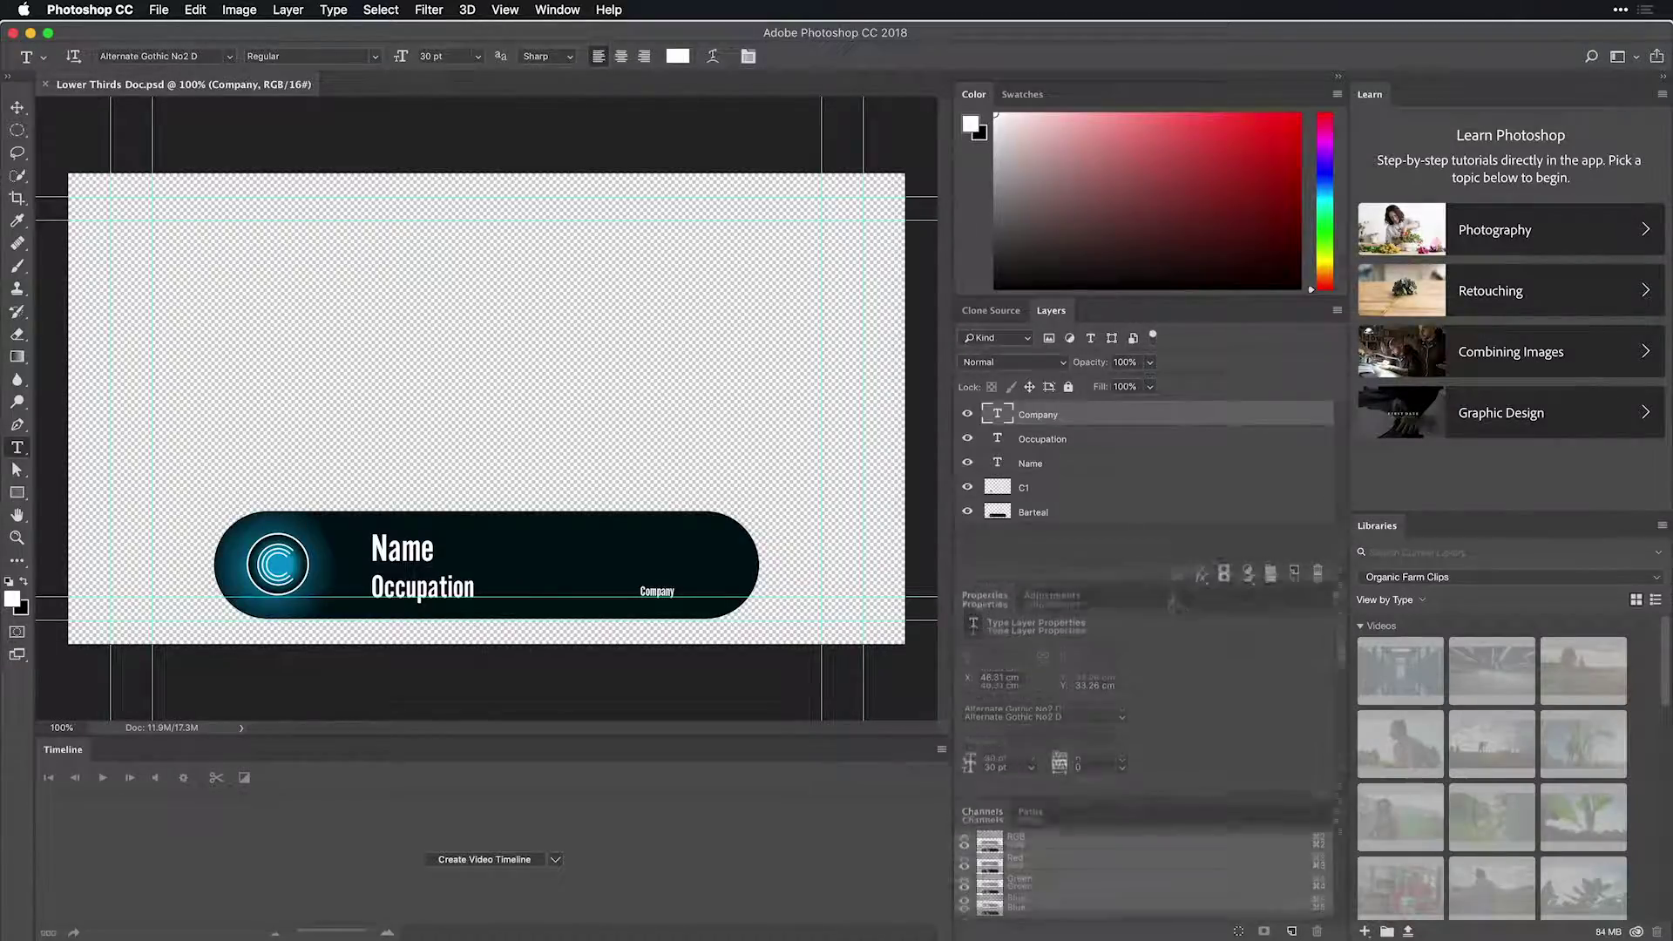
{"action": "left_click", "coordinate": [967, 415]}
{"action": "left_click", "coordinate": [967, 415]}
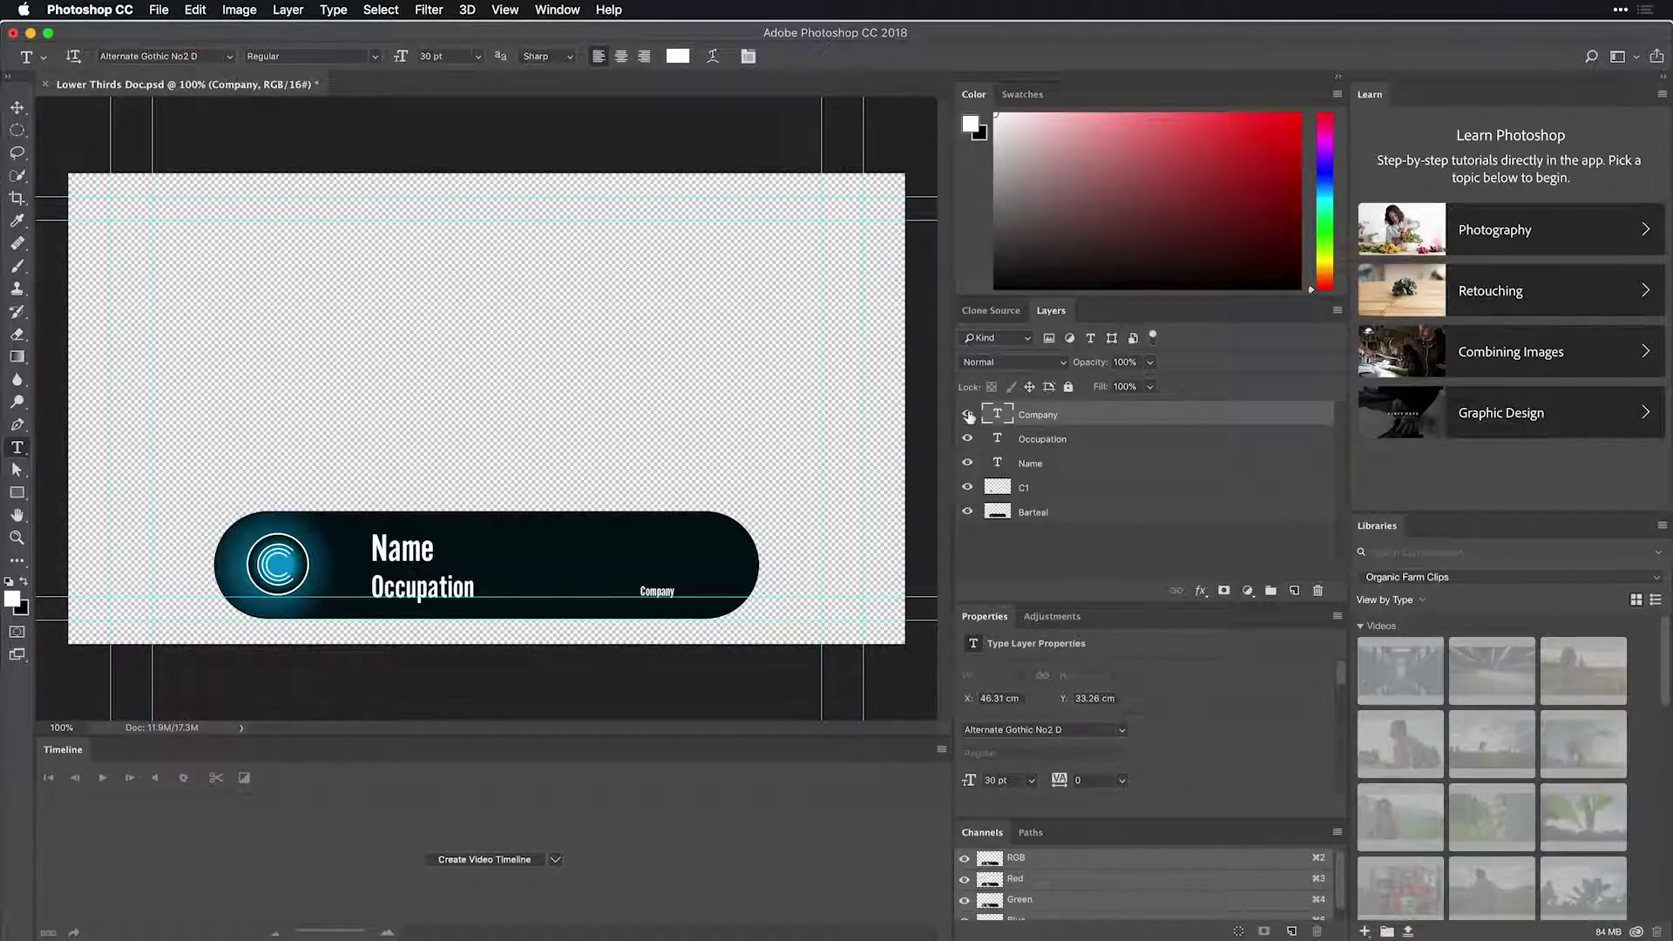
{"action": "left_click", "coordinate": [967, 438]}
{"action": "left_click", "coordinate": [967, 438]}
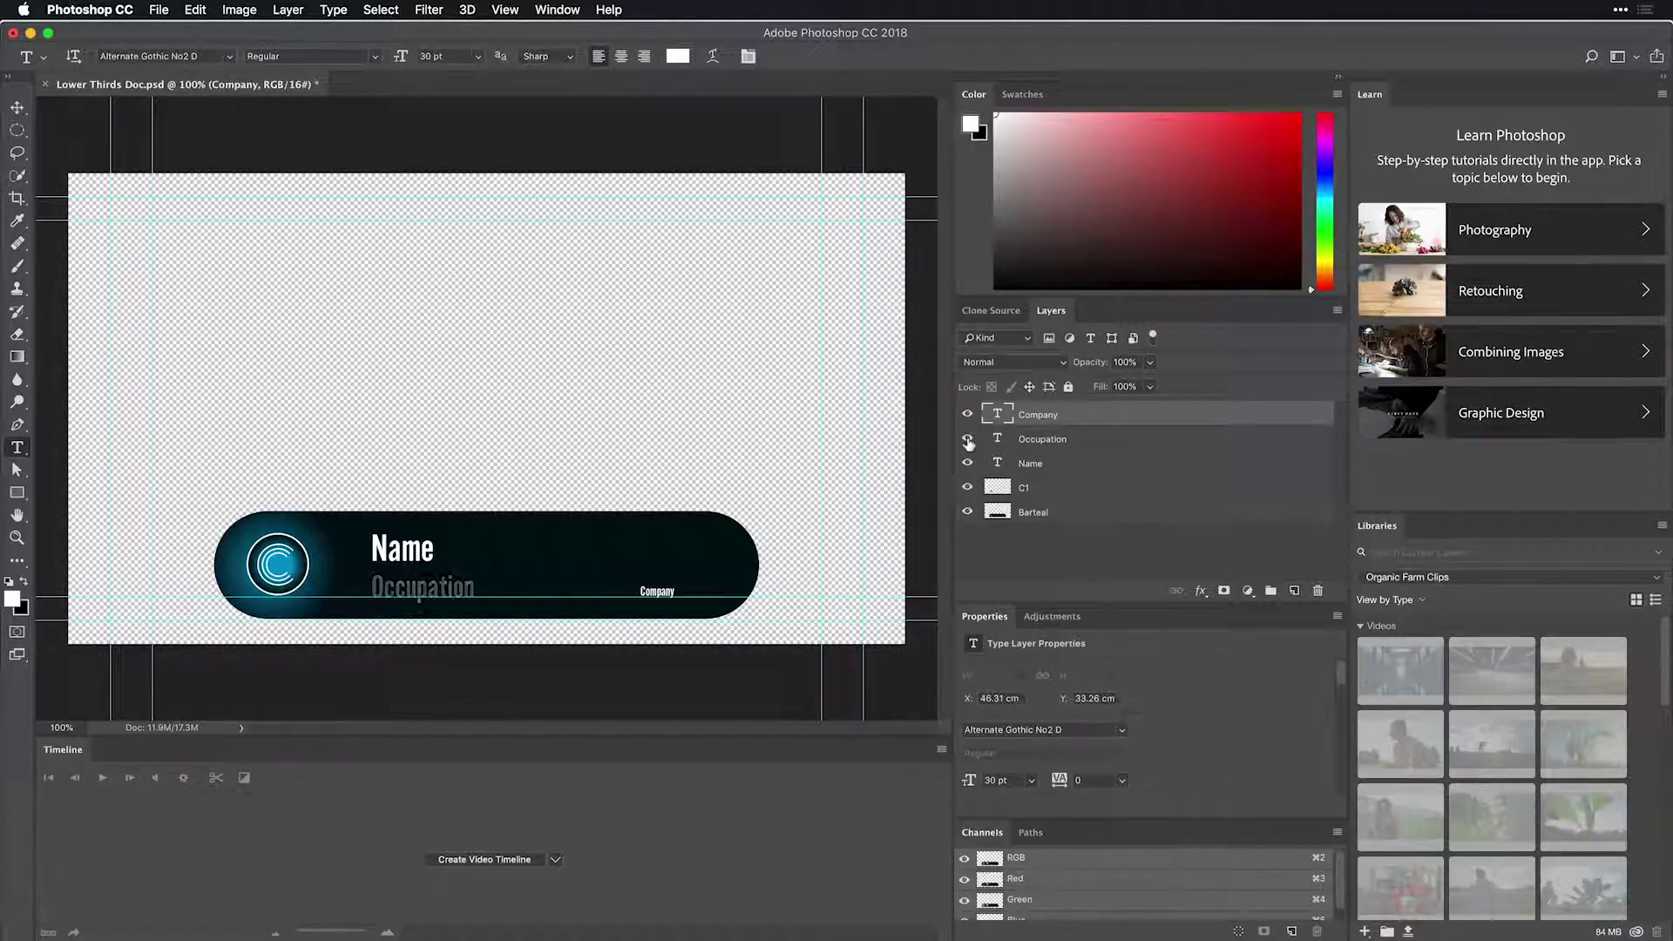
{"action": "left_click", "coordinate": [967, 462]}
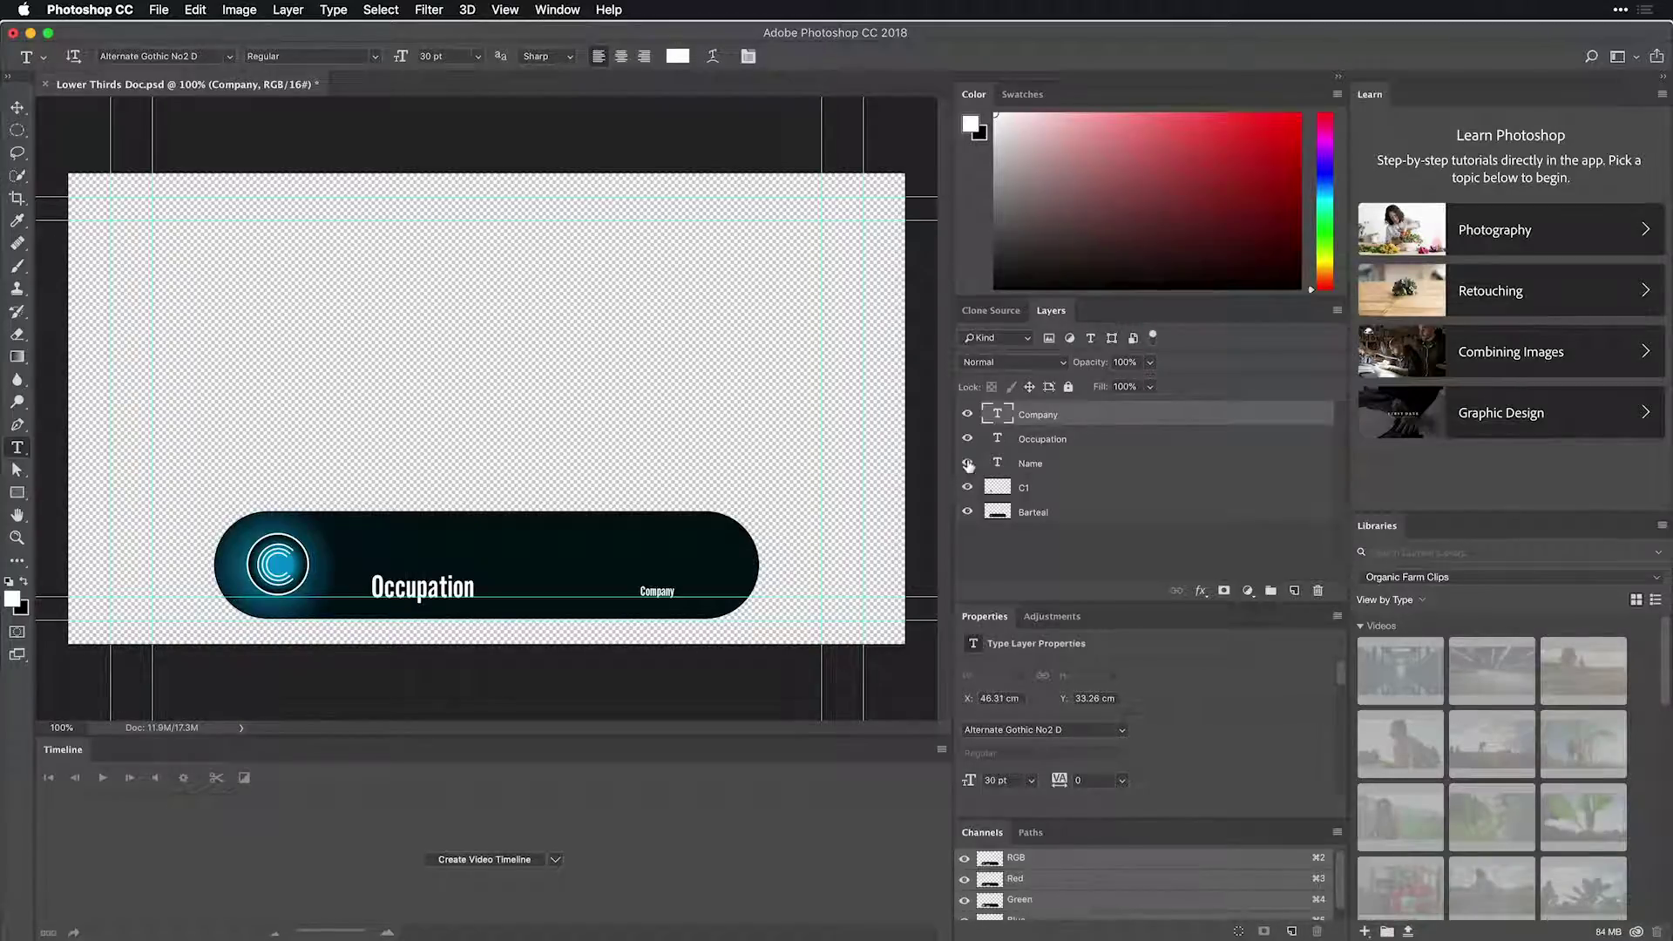
{"action": "left_click", "coordinate": [967, 464]}
{"action": "left_click", "coordinate": [967, 487]}
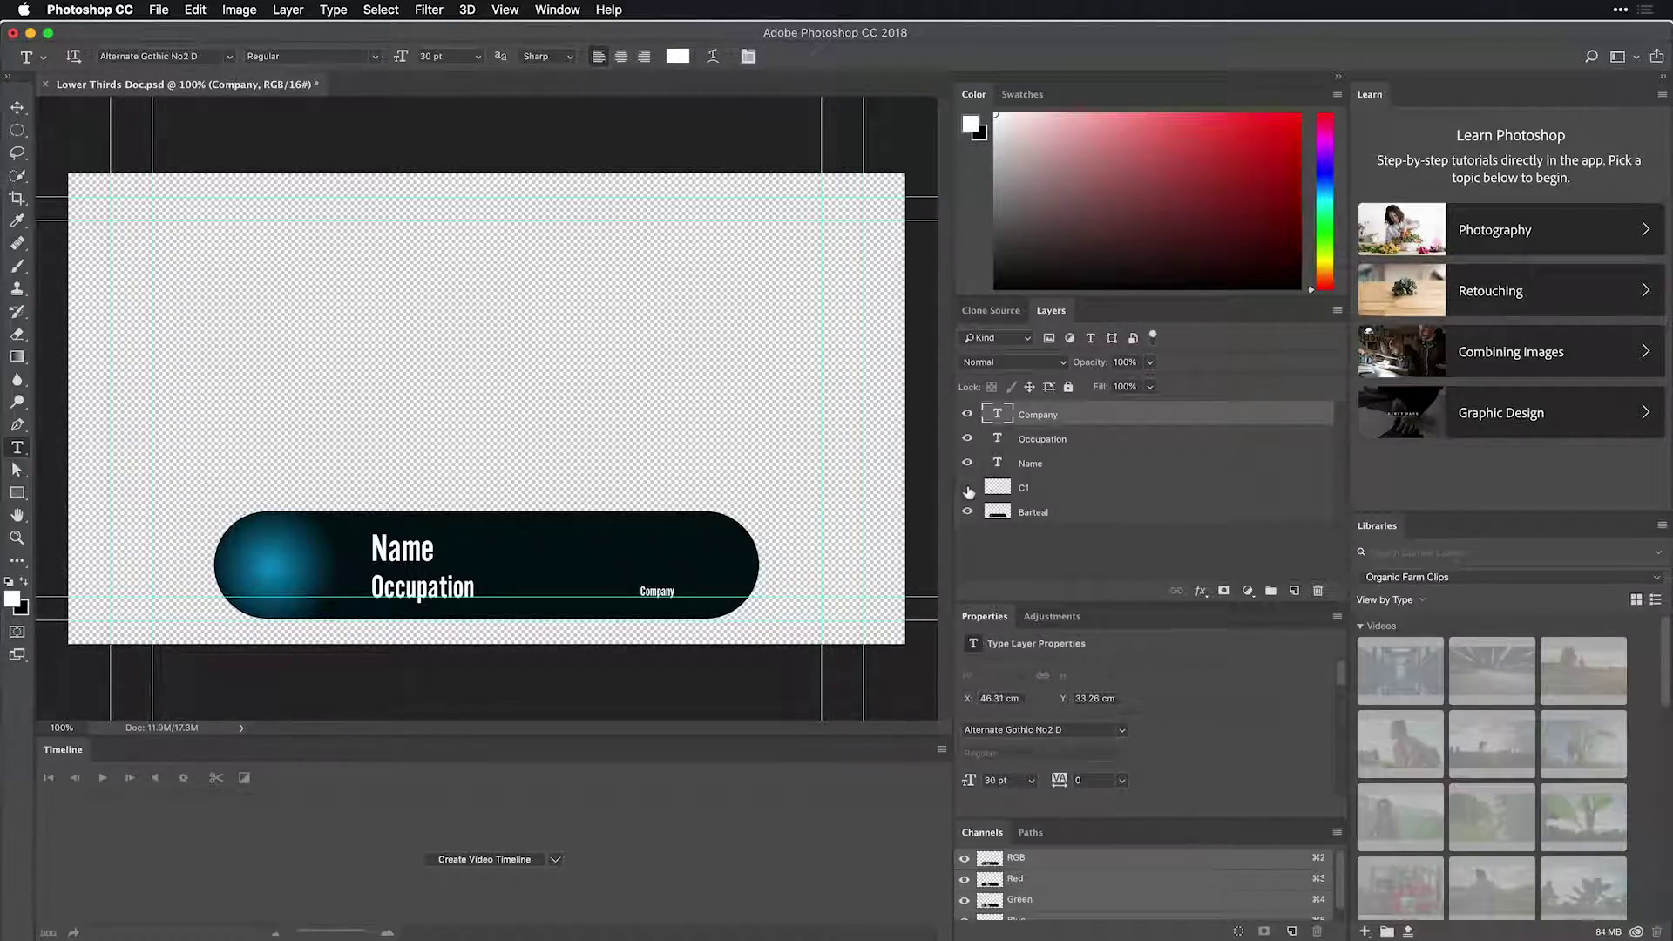
{"action": "left_click", "coordinate": [967, 487]}
{"action": "left_click", "coordinate": [967, 513]}
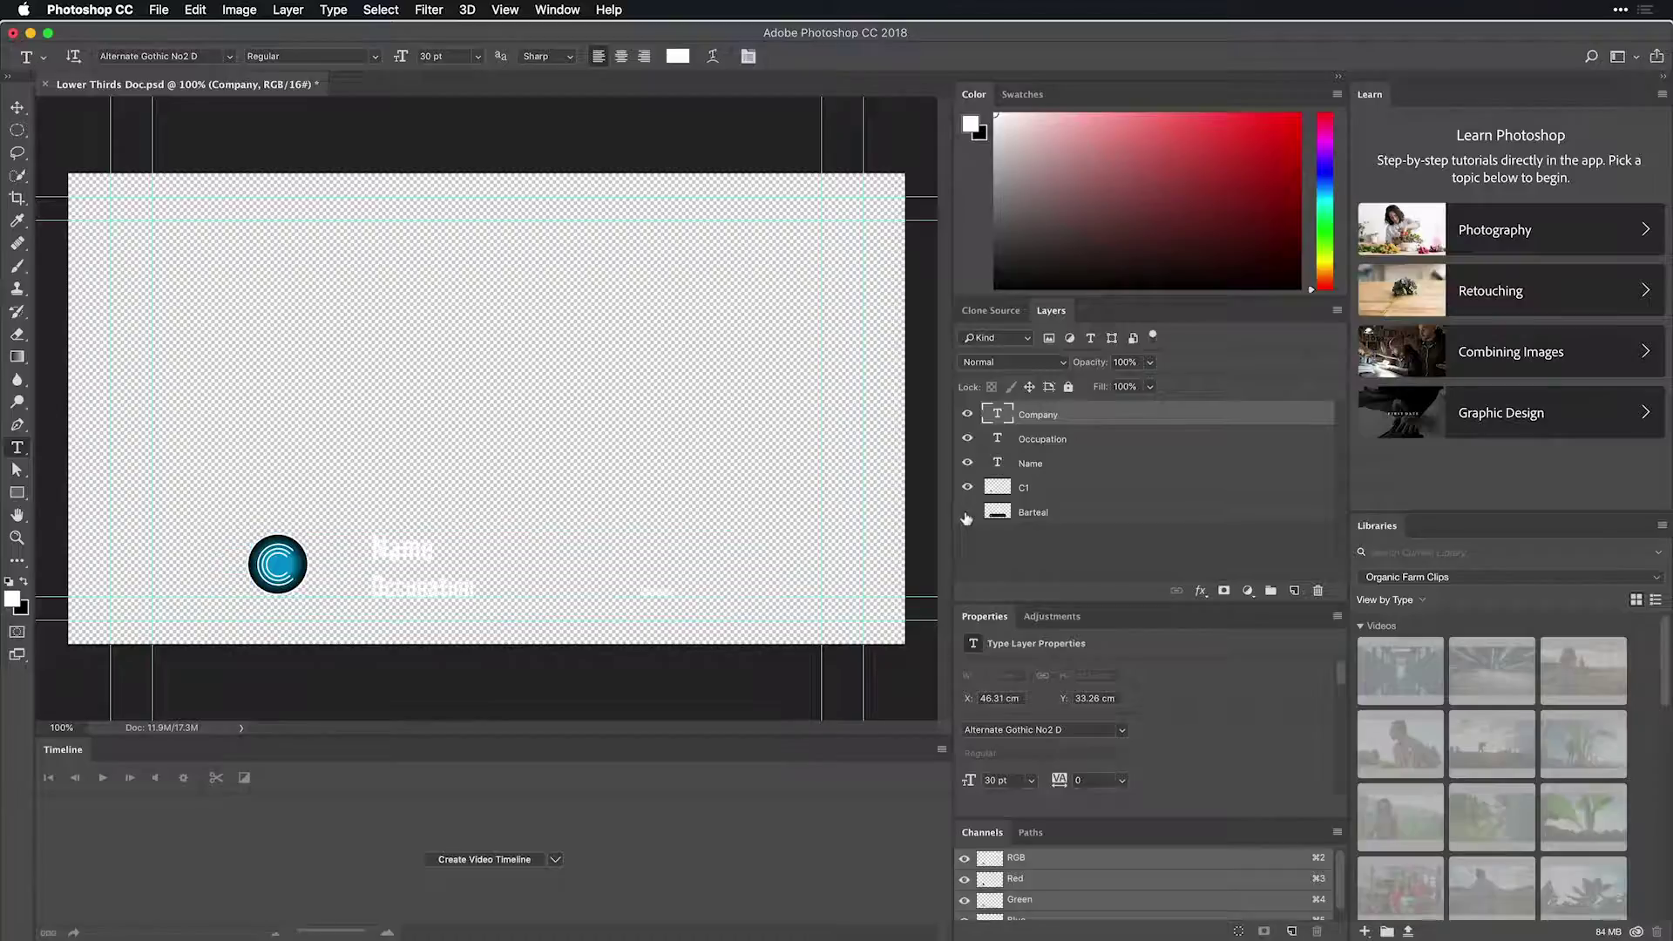
{"action": "left_click", "coordinate": [967, 512]}
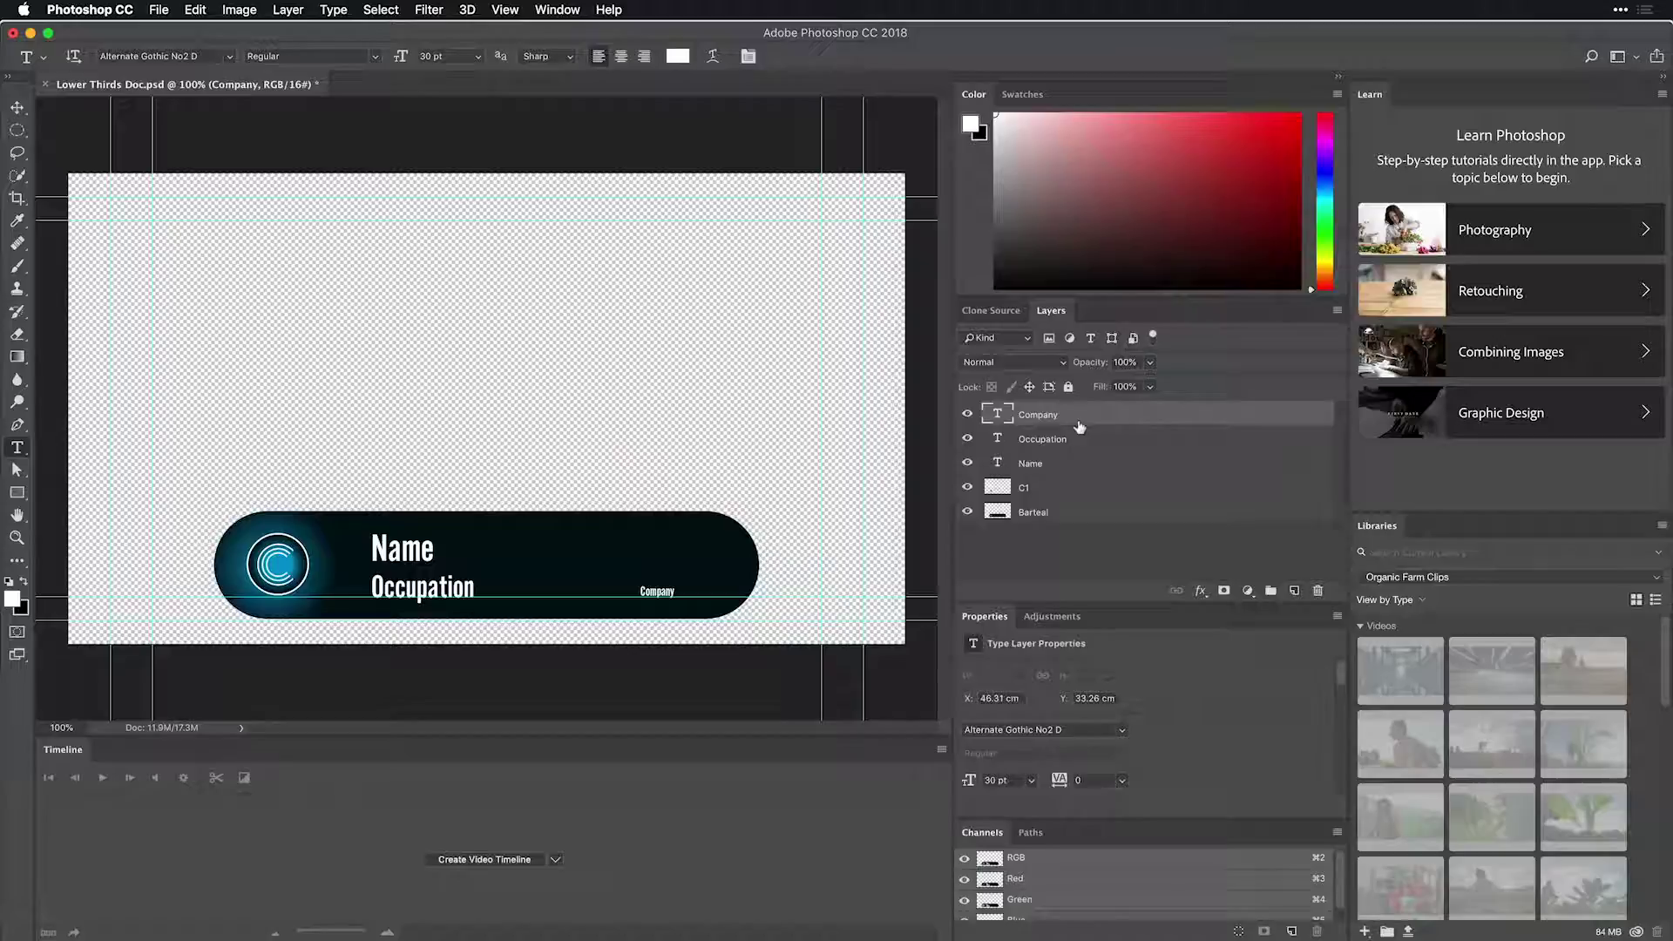
Select the C1 logo layer and recheck the C1 logo and Barteal bar, leaving both visible.
{"action": "left_click", "coordinate": [1054, 490]}
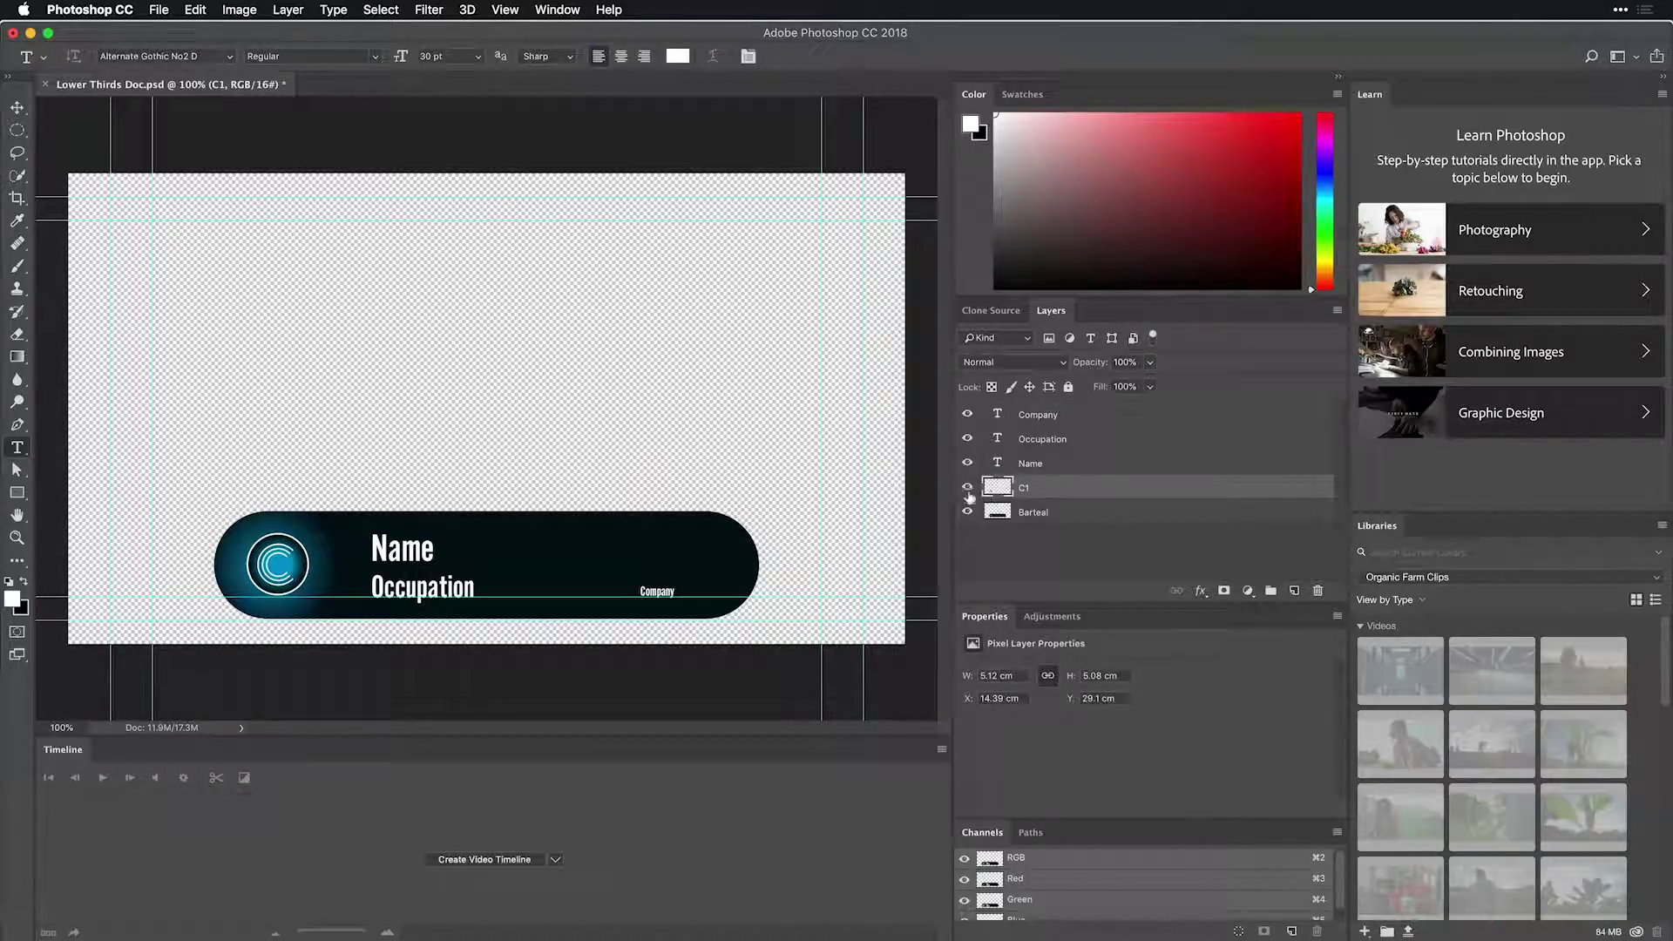
{"action": "left_click", "coordinate": [966, 488]}
{"action": "left_click", "coordinate": [967, 487]}
{"action": "left_click", "coordinate": [967, 512]}
{"action": "left_click", "coordinate": [967, 512]}
{"action": "left_click", "coordinate": [967, 512]}
{"action": "left_click", "coordinate": [967, 512]}
{"action": "left_click", "coordinate": [17, 48]}
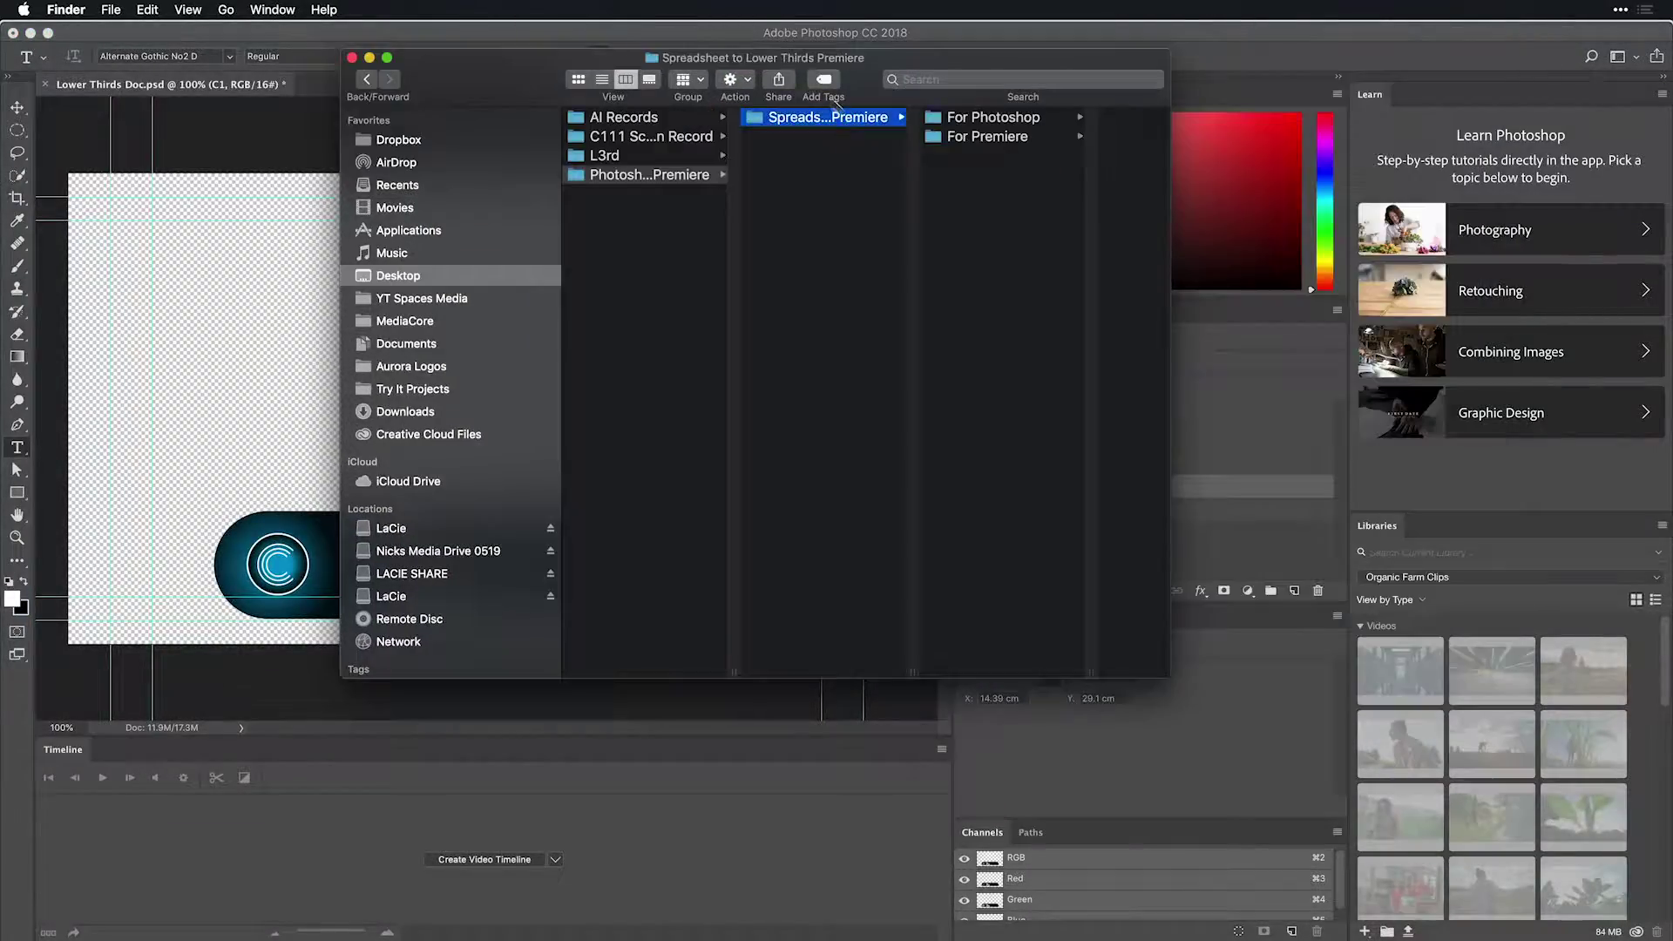
{"action": "left_click", "coordinate": [977, 124]}
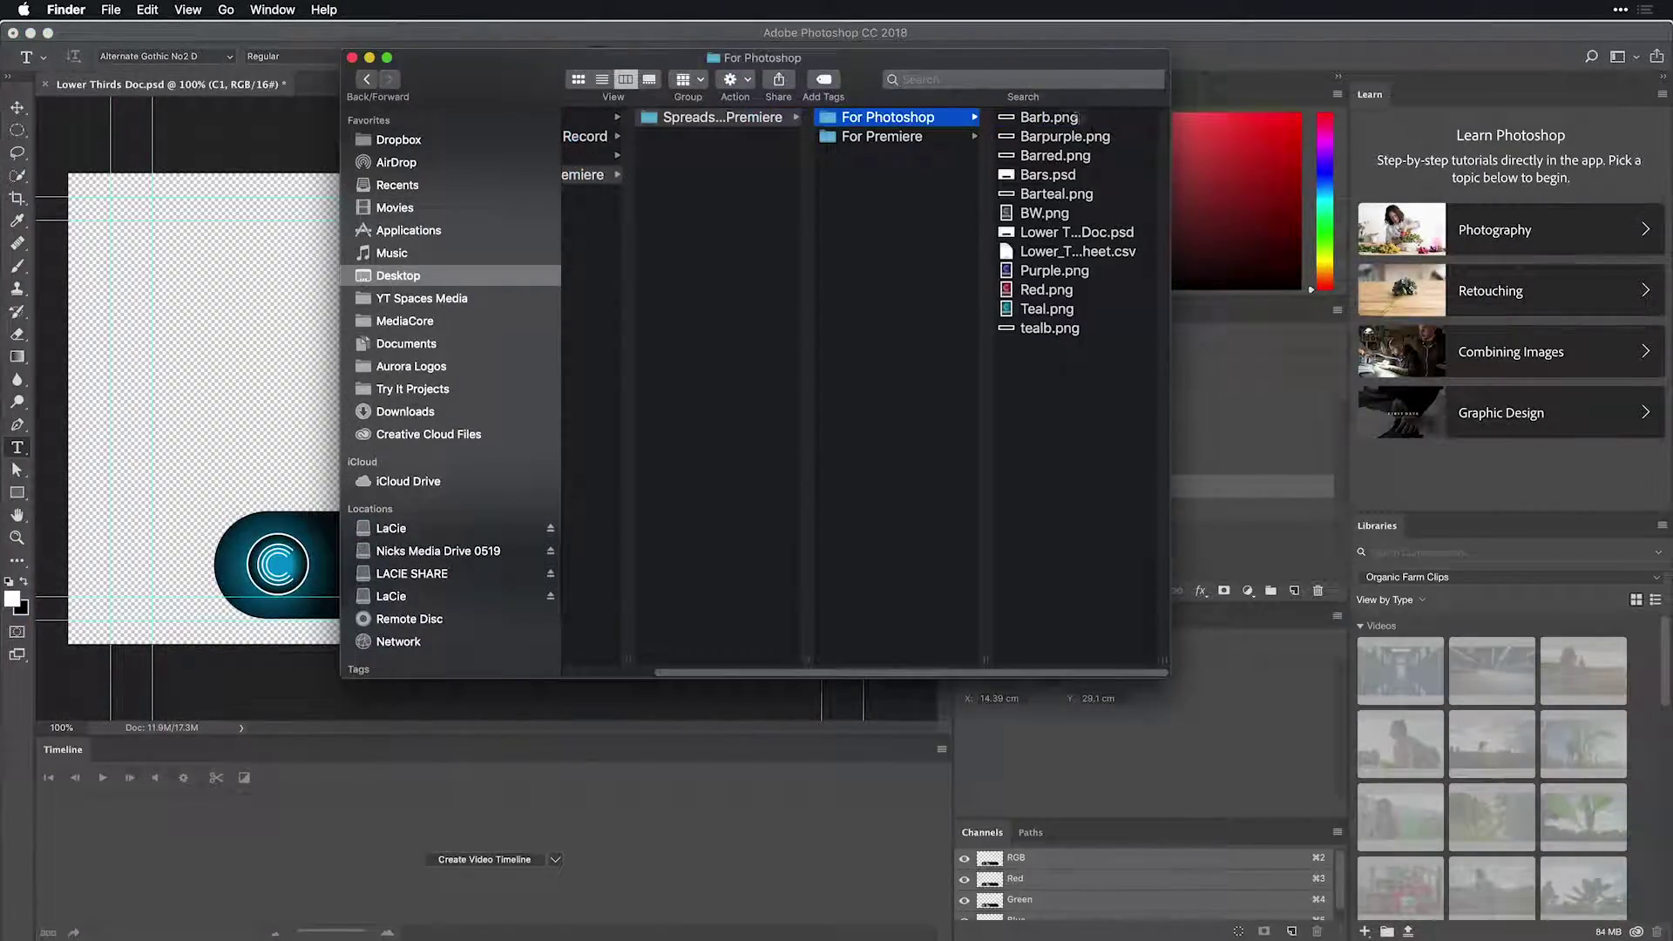
{"action": "left_click", "coordinate": [1015, 251]}
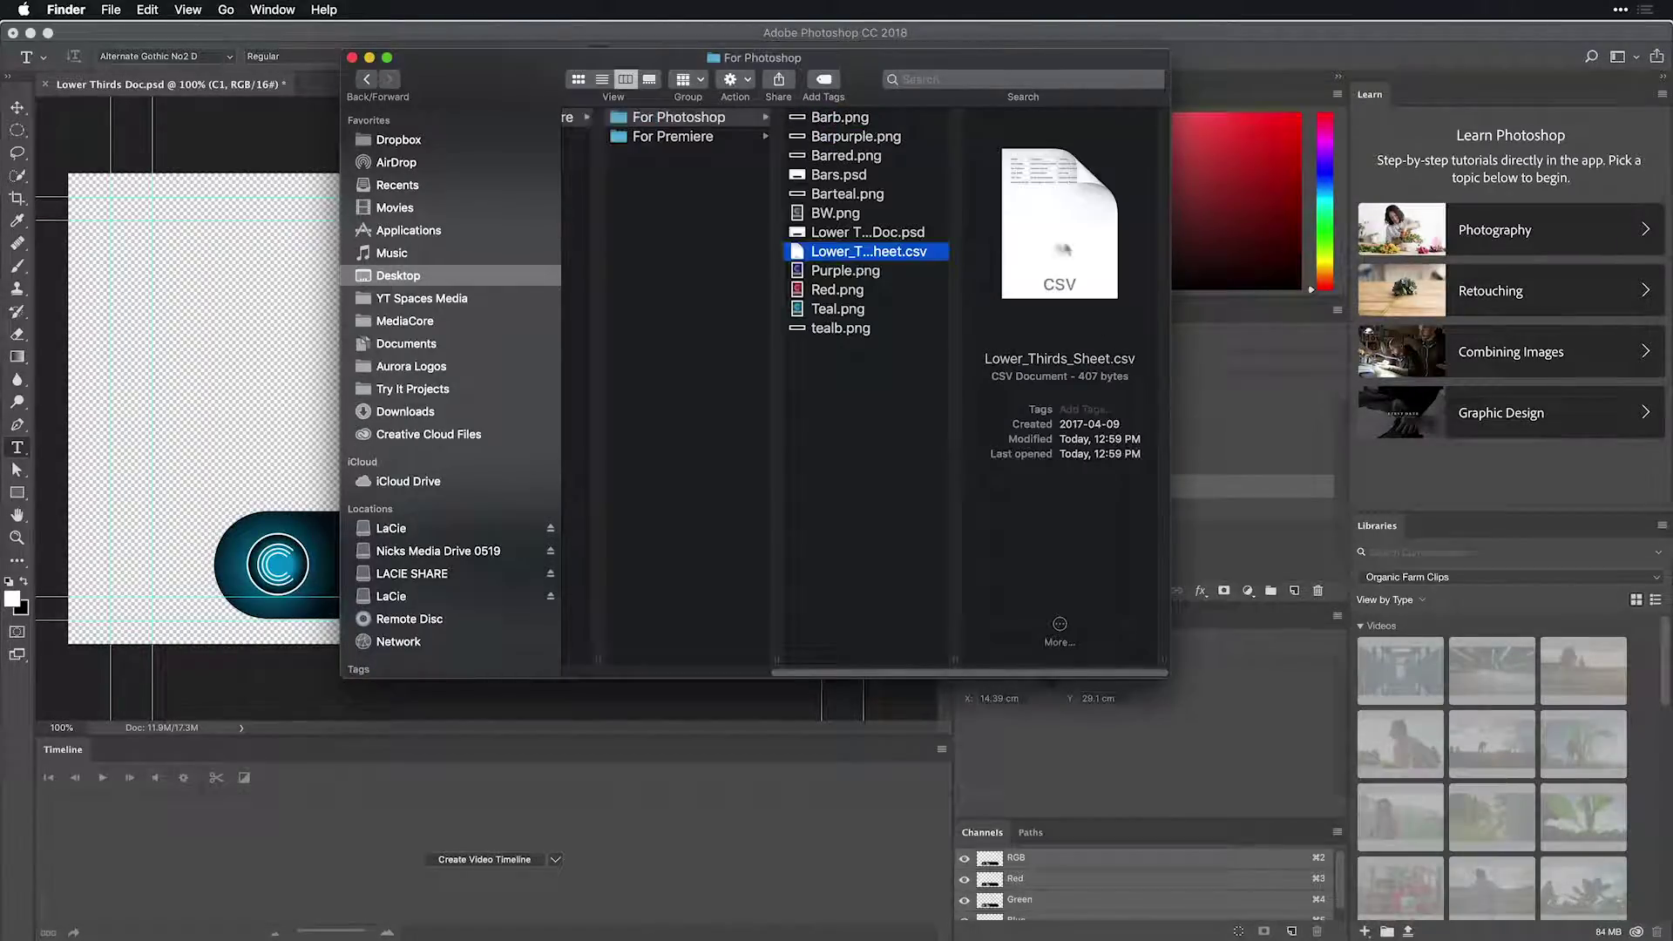
{"action": "key", "text": "space"}
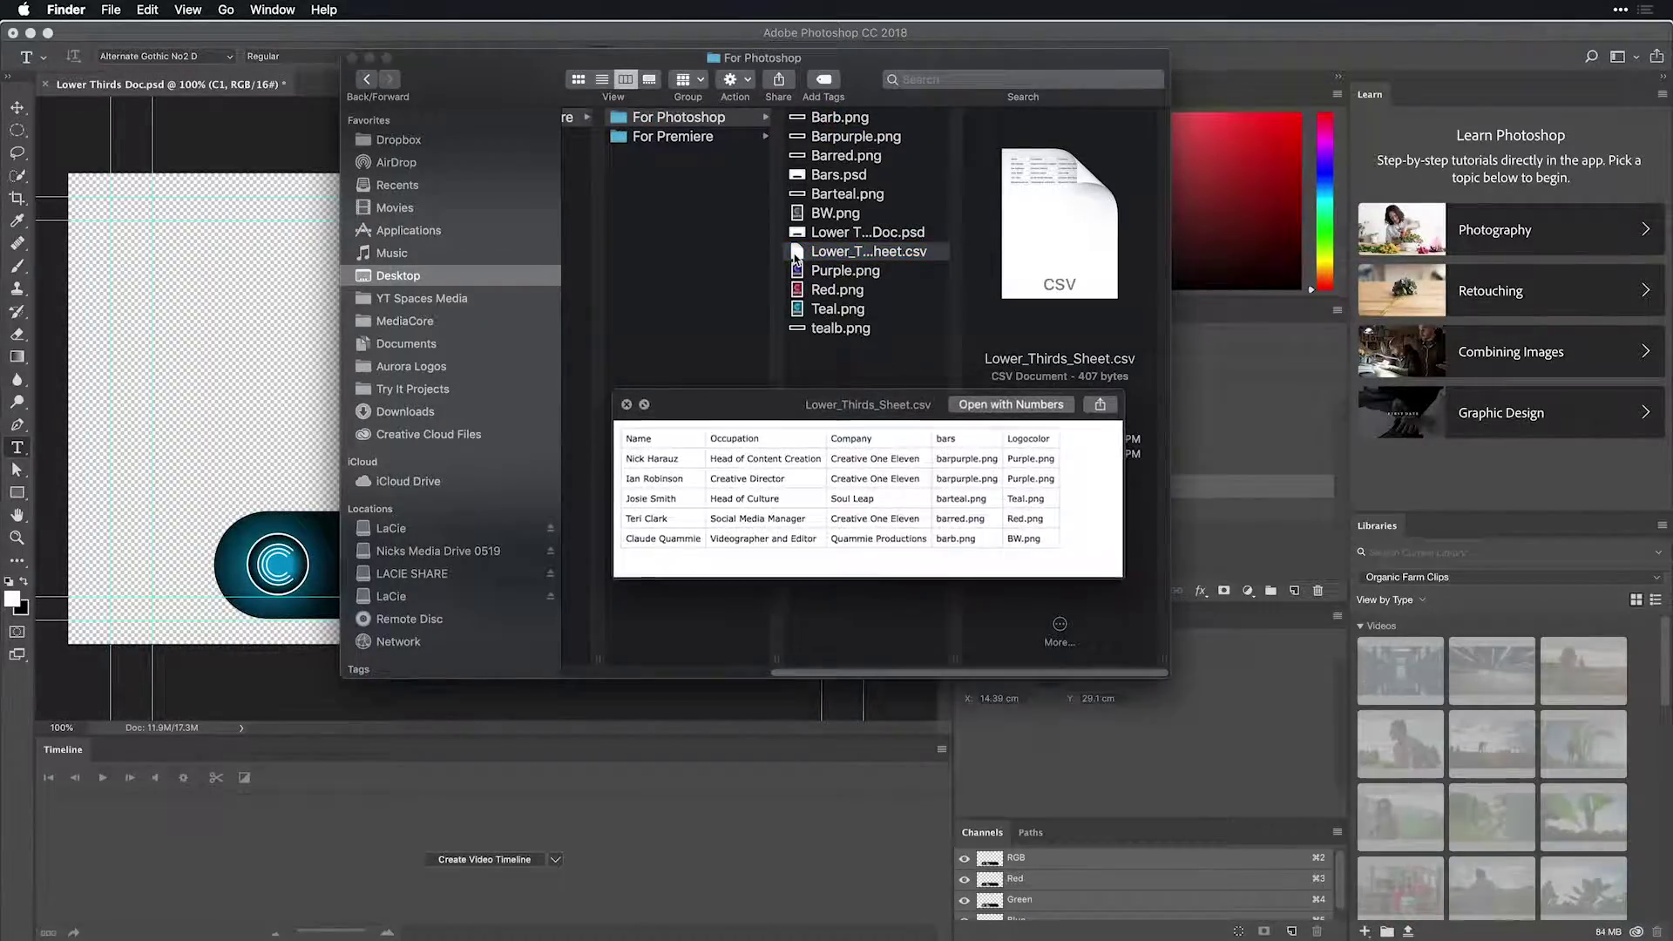
{"action": "left_click_drag", "start_coordinate": [793, 403], "coordinate": [548, 268]}
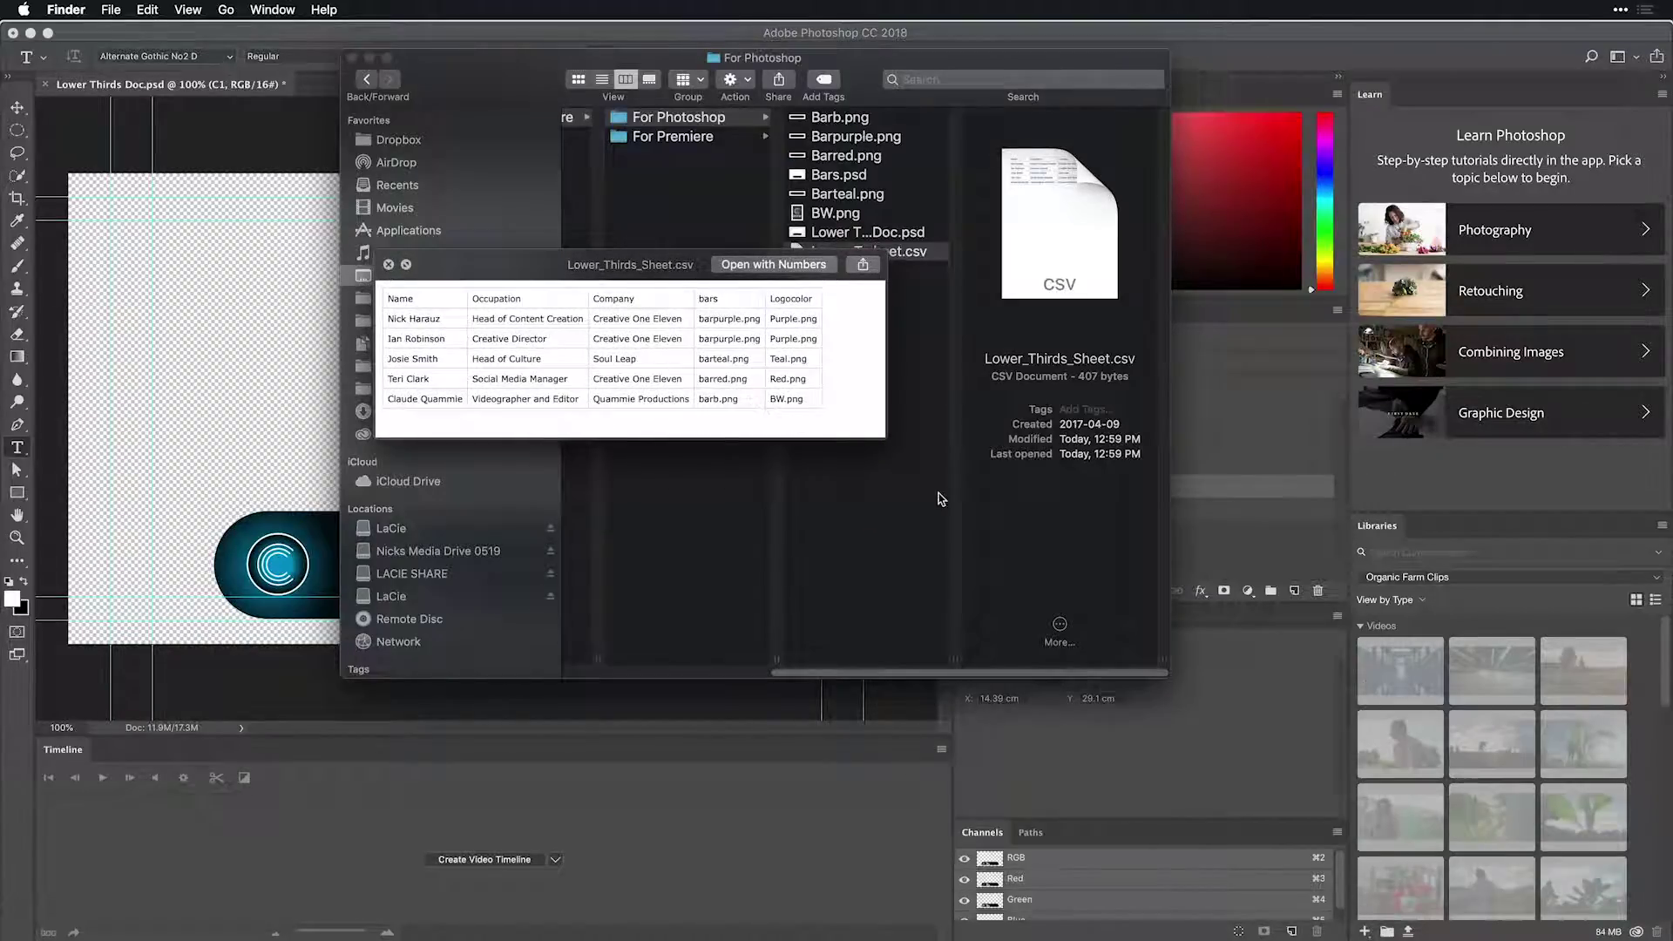
{"action": "left_click_drag", "start_coordinate": [885, 440], "coordinate": [1269, 650]}
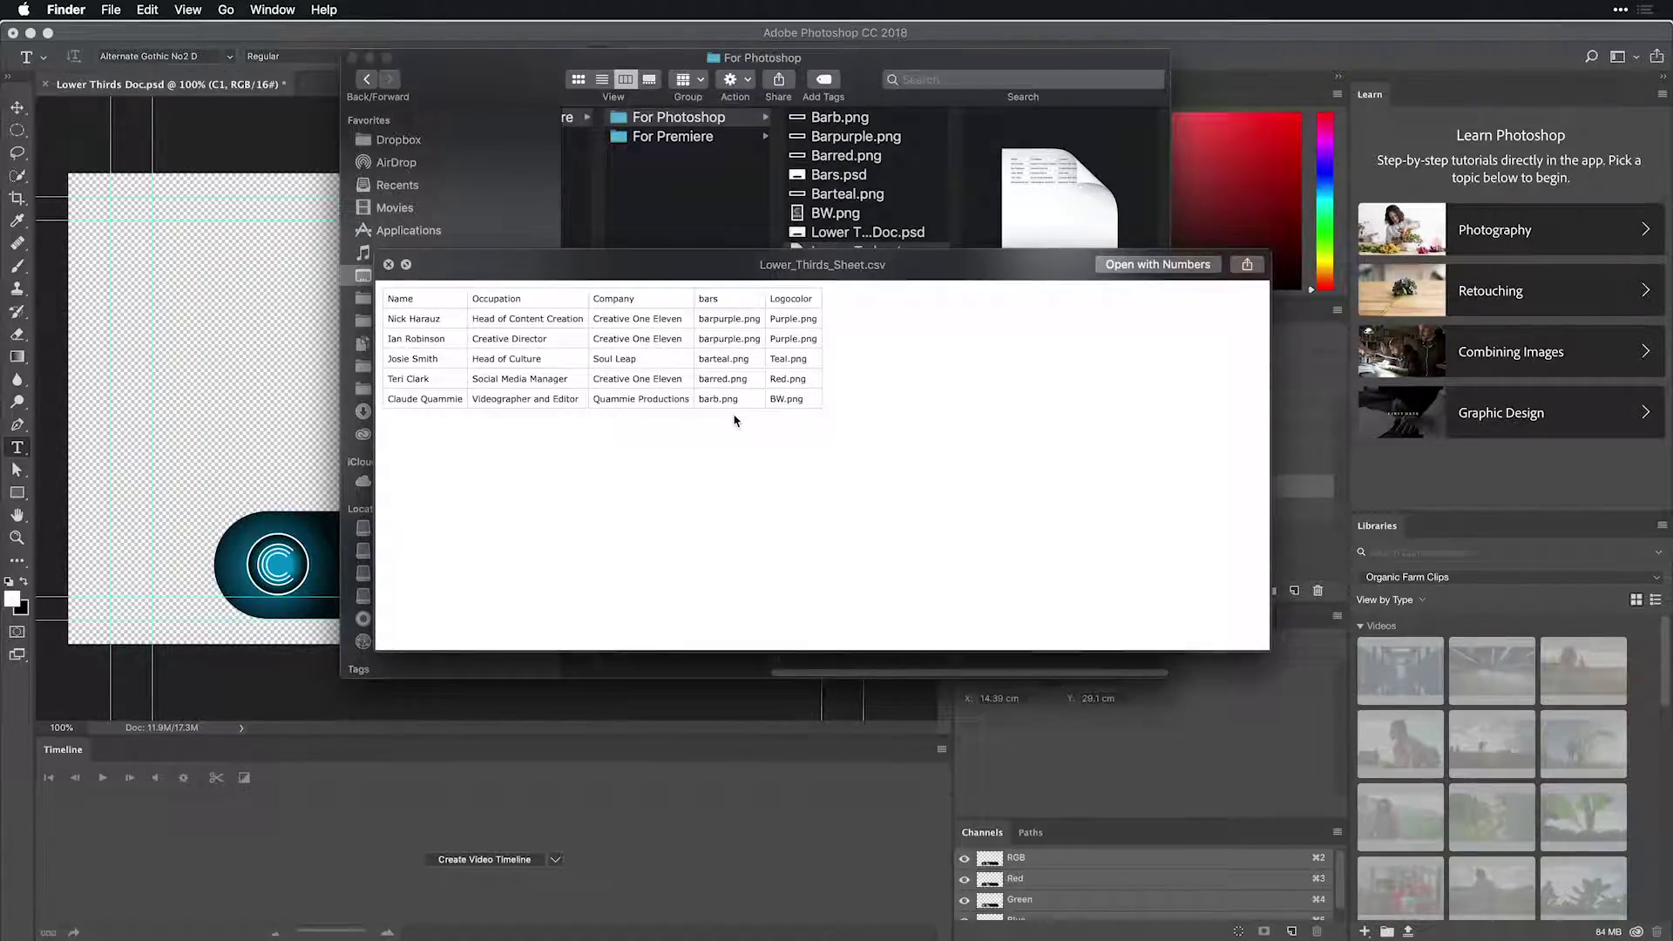
{"action": "left_click", "coordinate": [388, 265]}
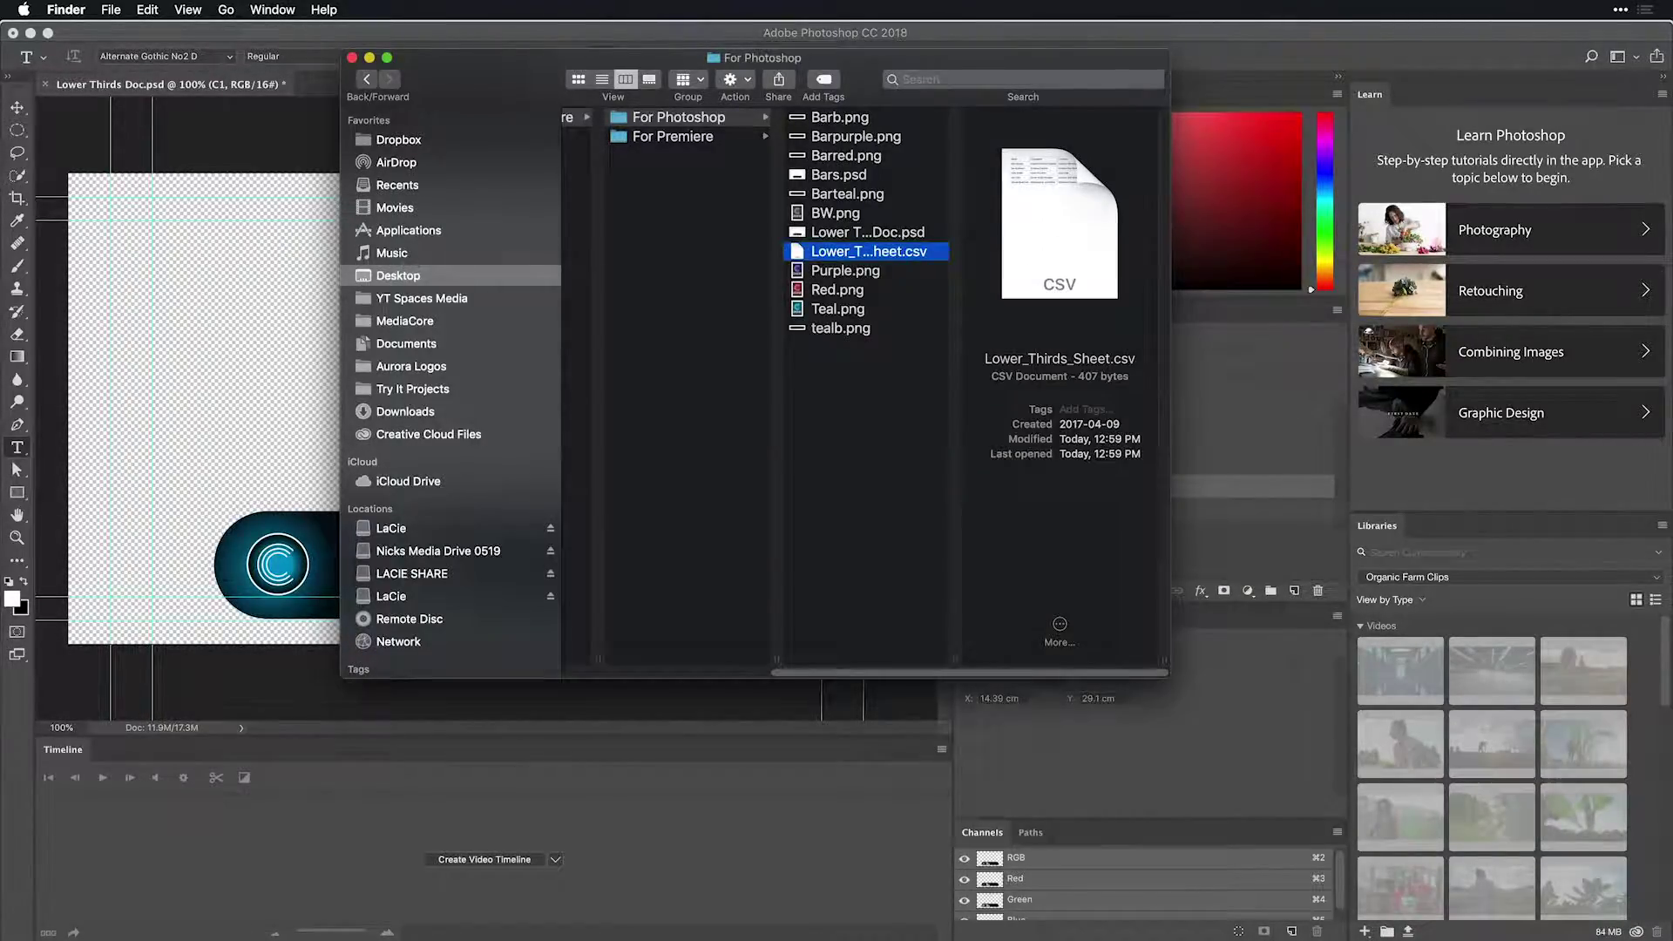
{"action": "left_click", "coordinate": [817, 312]}
{"action": "key", "text": "space"}
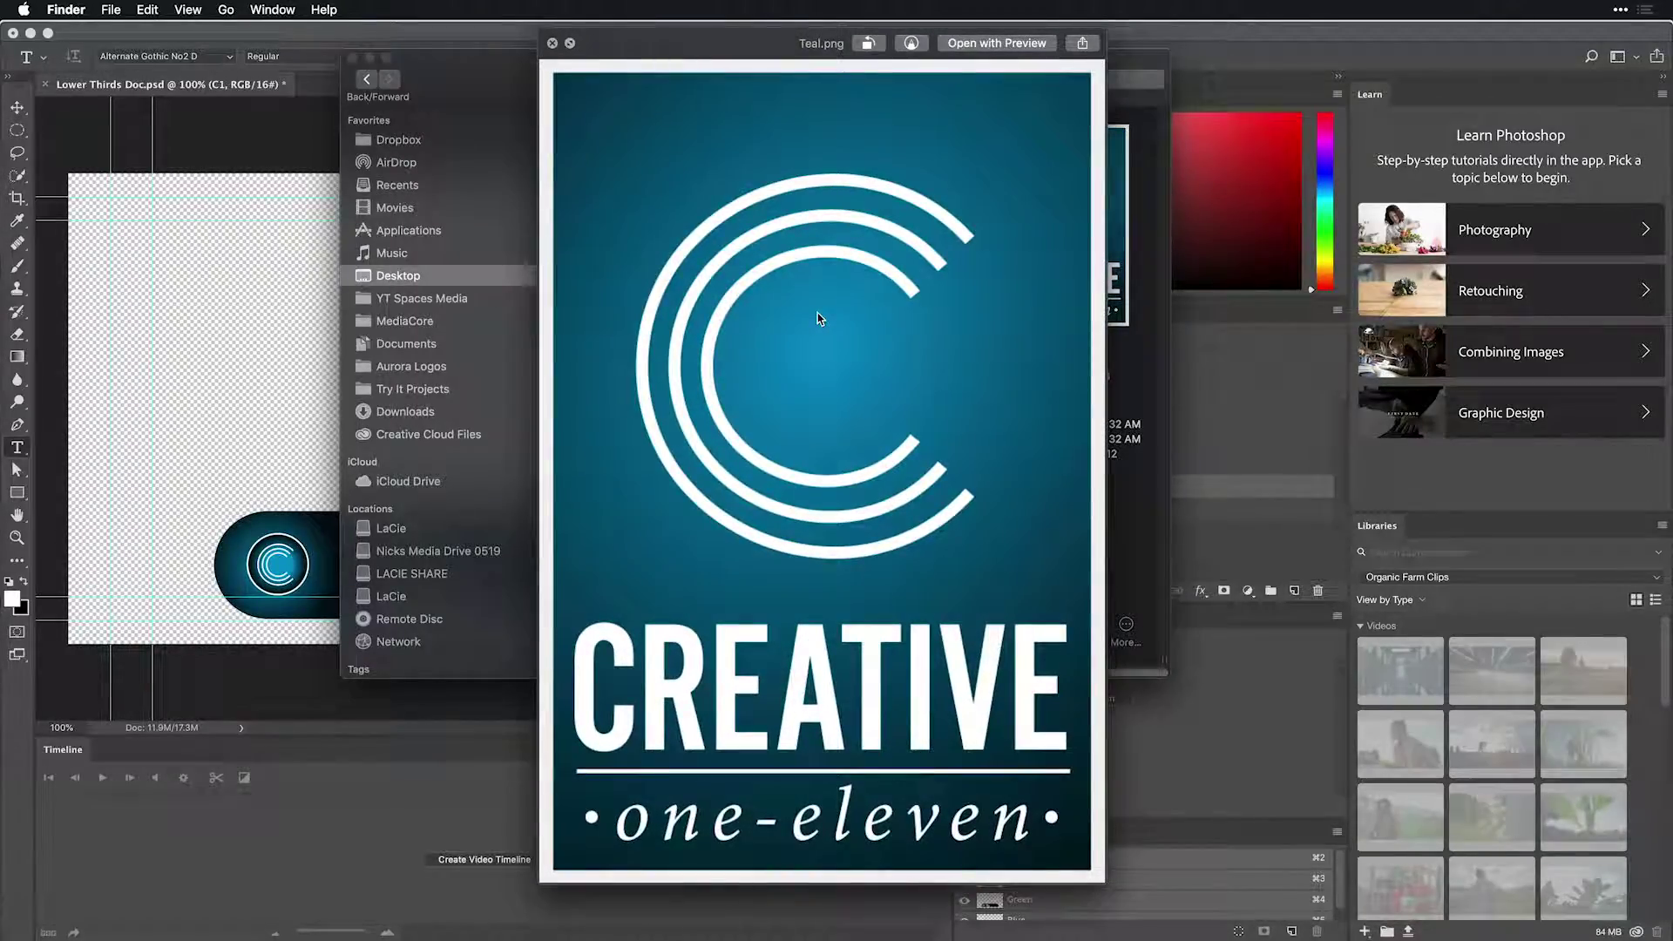
{"action": "key", "text": "Up"}
{"action": "key", "text": "Down"}
{"action": "key", "text": "Down"}
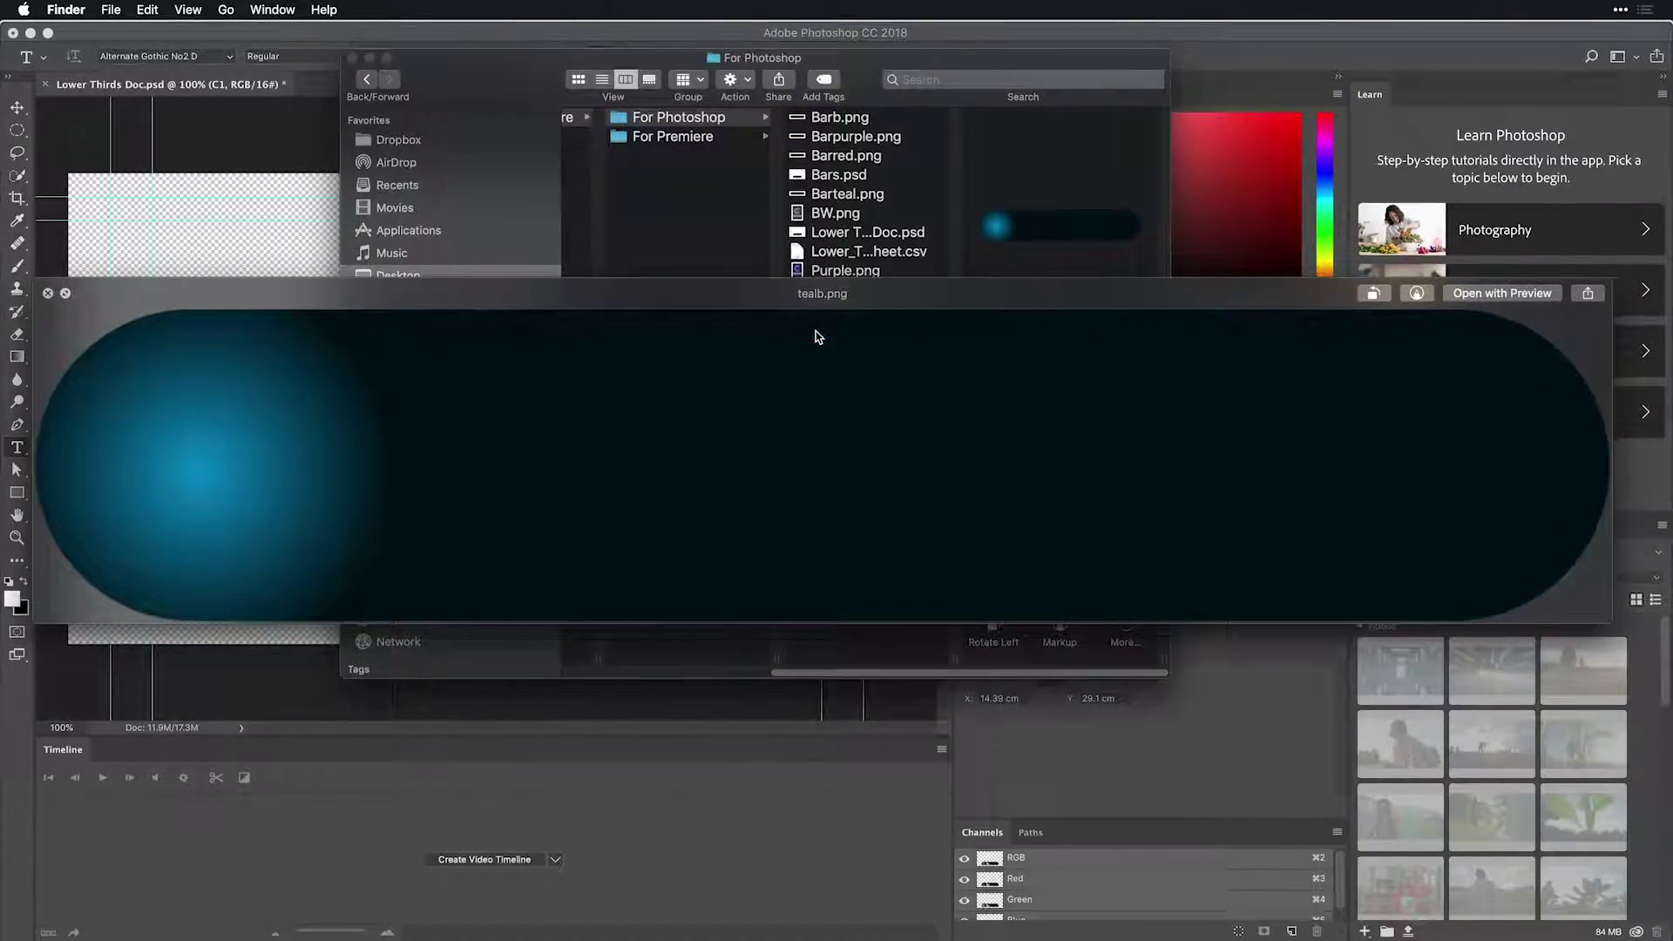
{"action": "key", "text": "space"}
{"action": "left_click", "coordinate": [832, 254]}
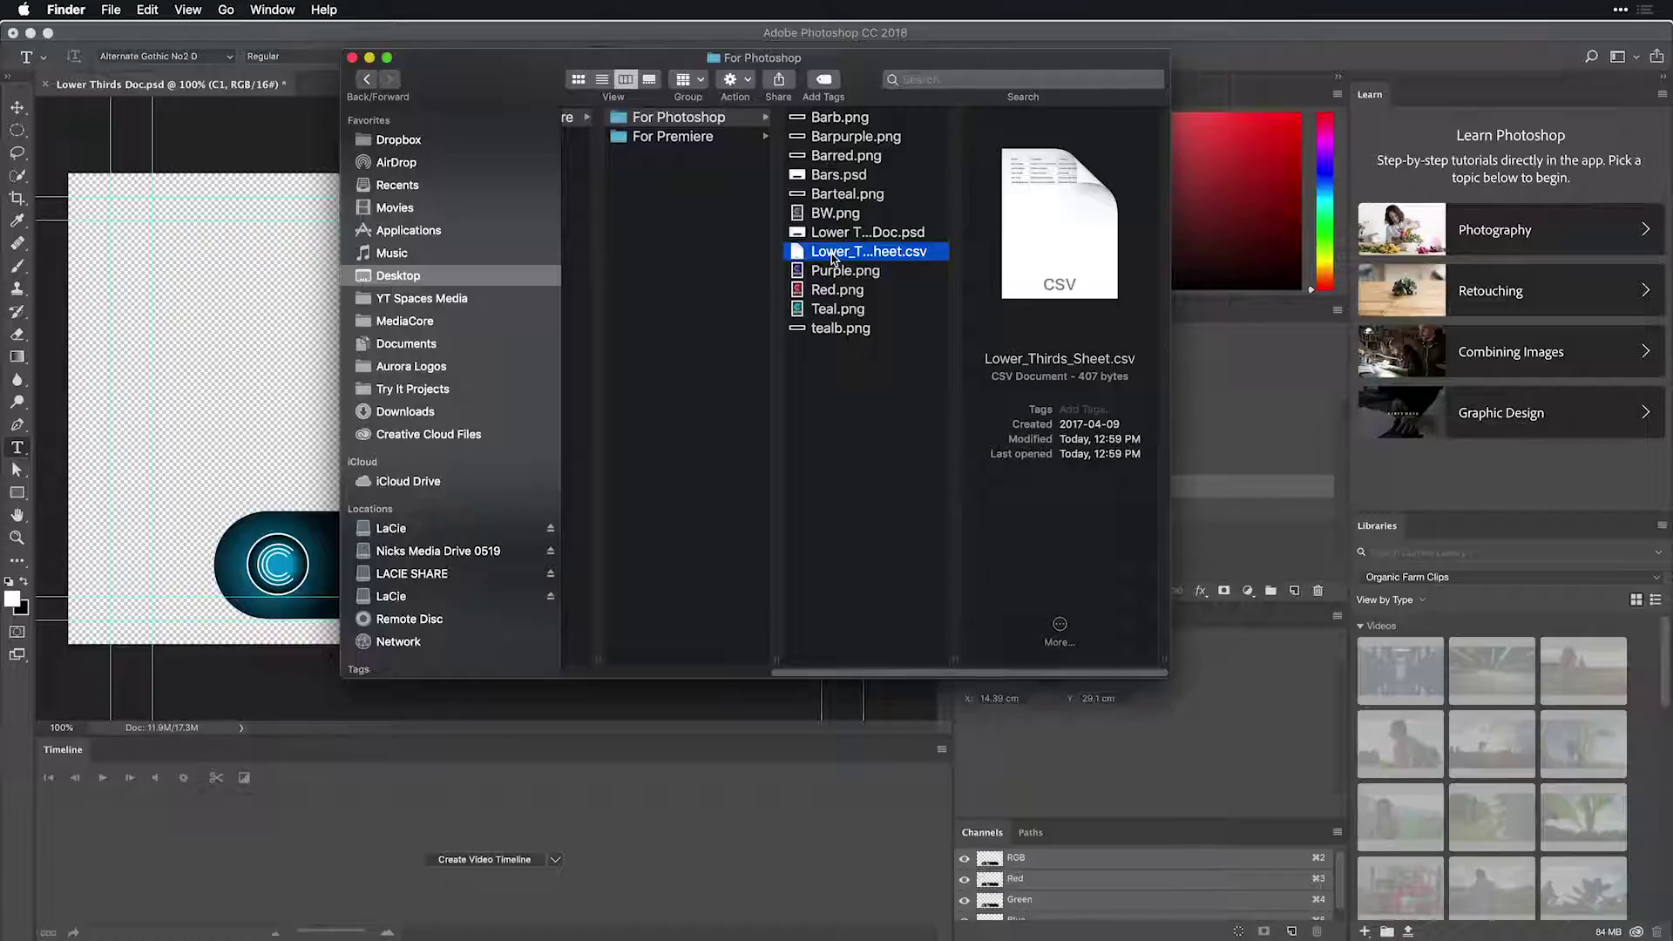
{"action": "key", "text": "space"}
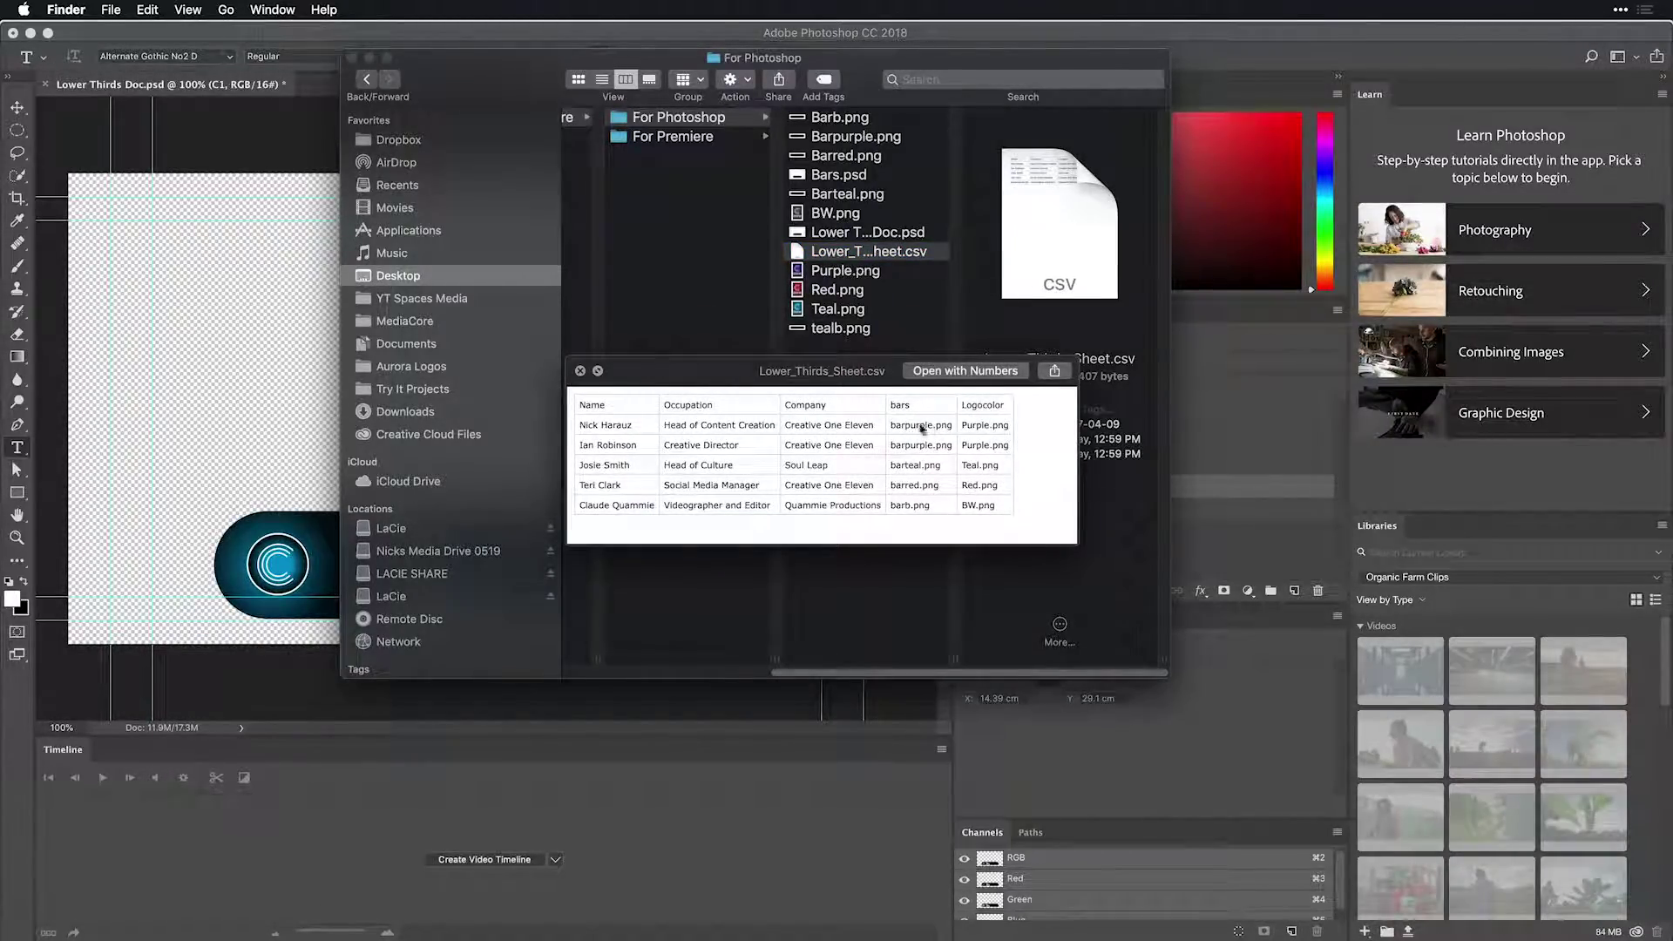
{"action": "left_click", "coordinate": [580, 372]}
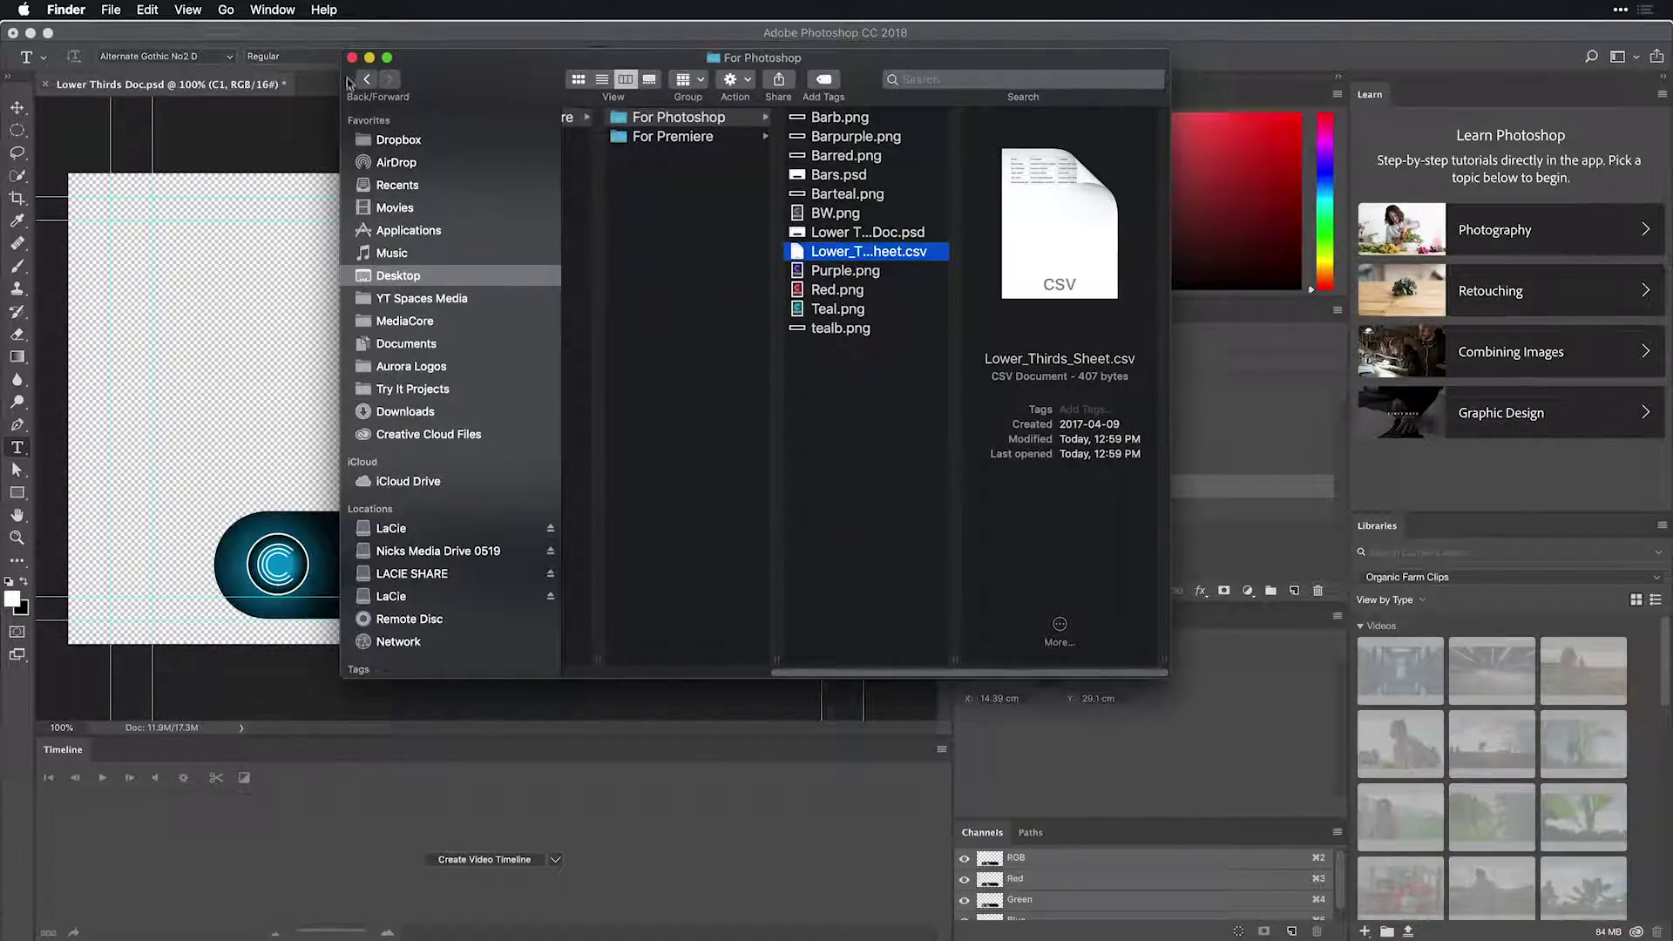
{"action": "left_click", "coordinate": [351, 58]}
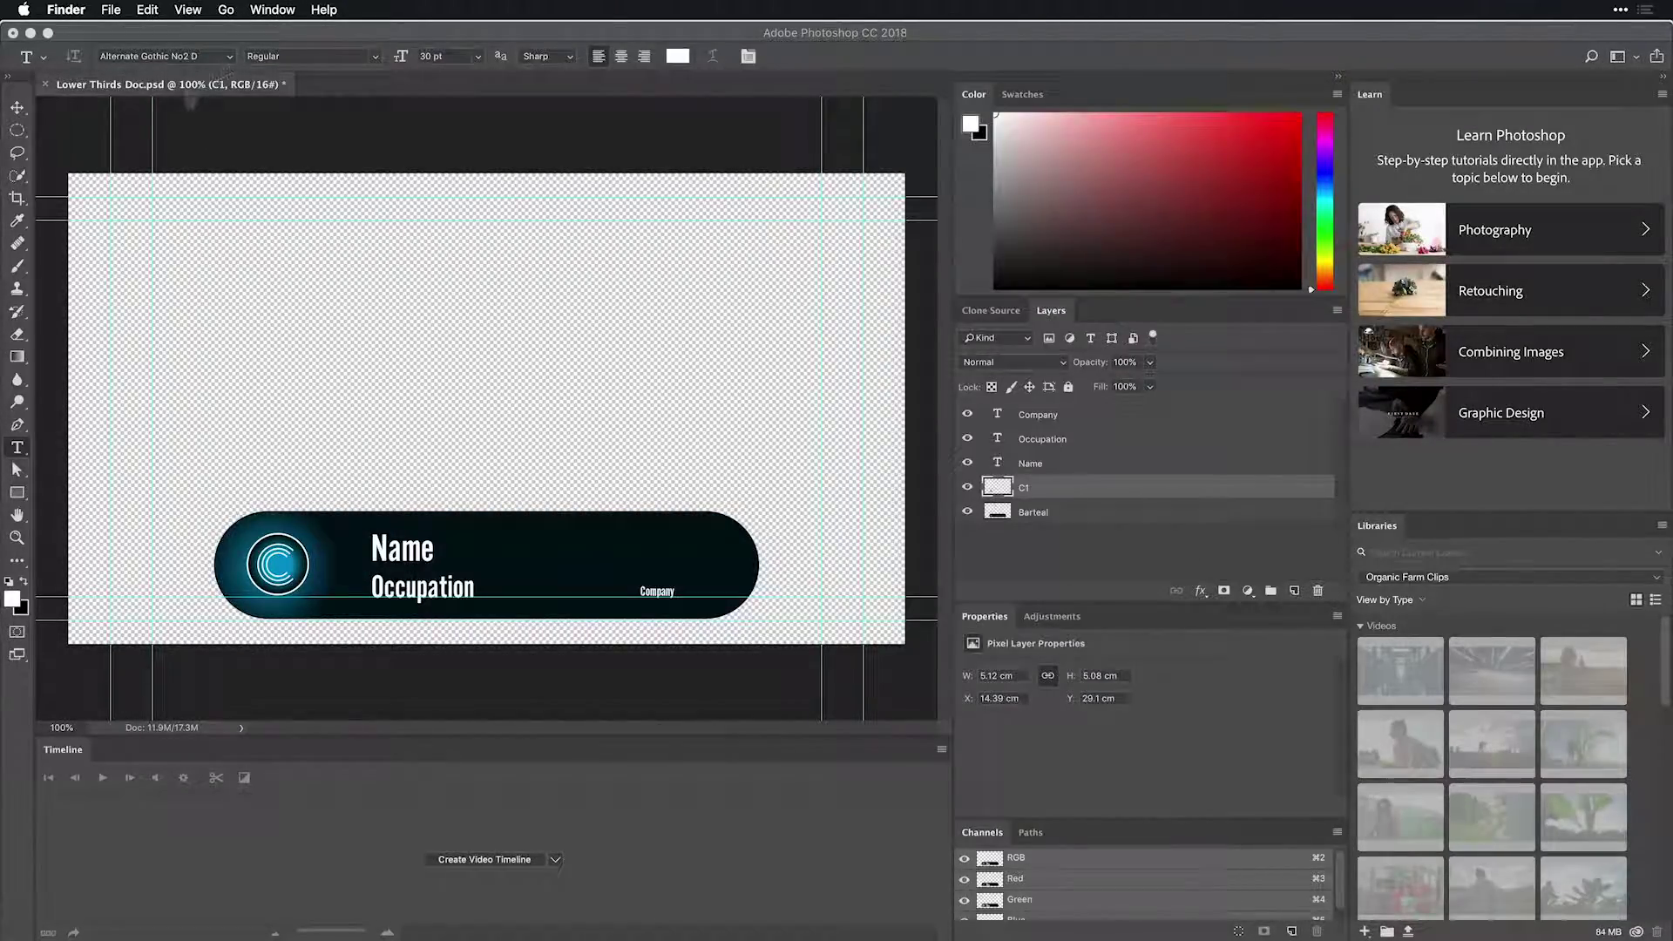
In Image > Variables > Define, step to the Barteal layer and make it Pixel Replacement variable 'bars'.
{"action": "left_click", "coordinate": [1054, 417]}
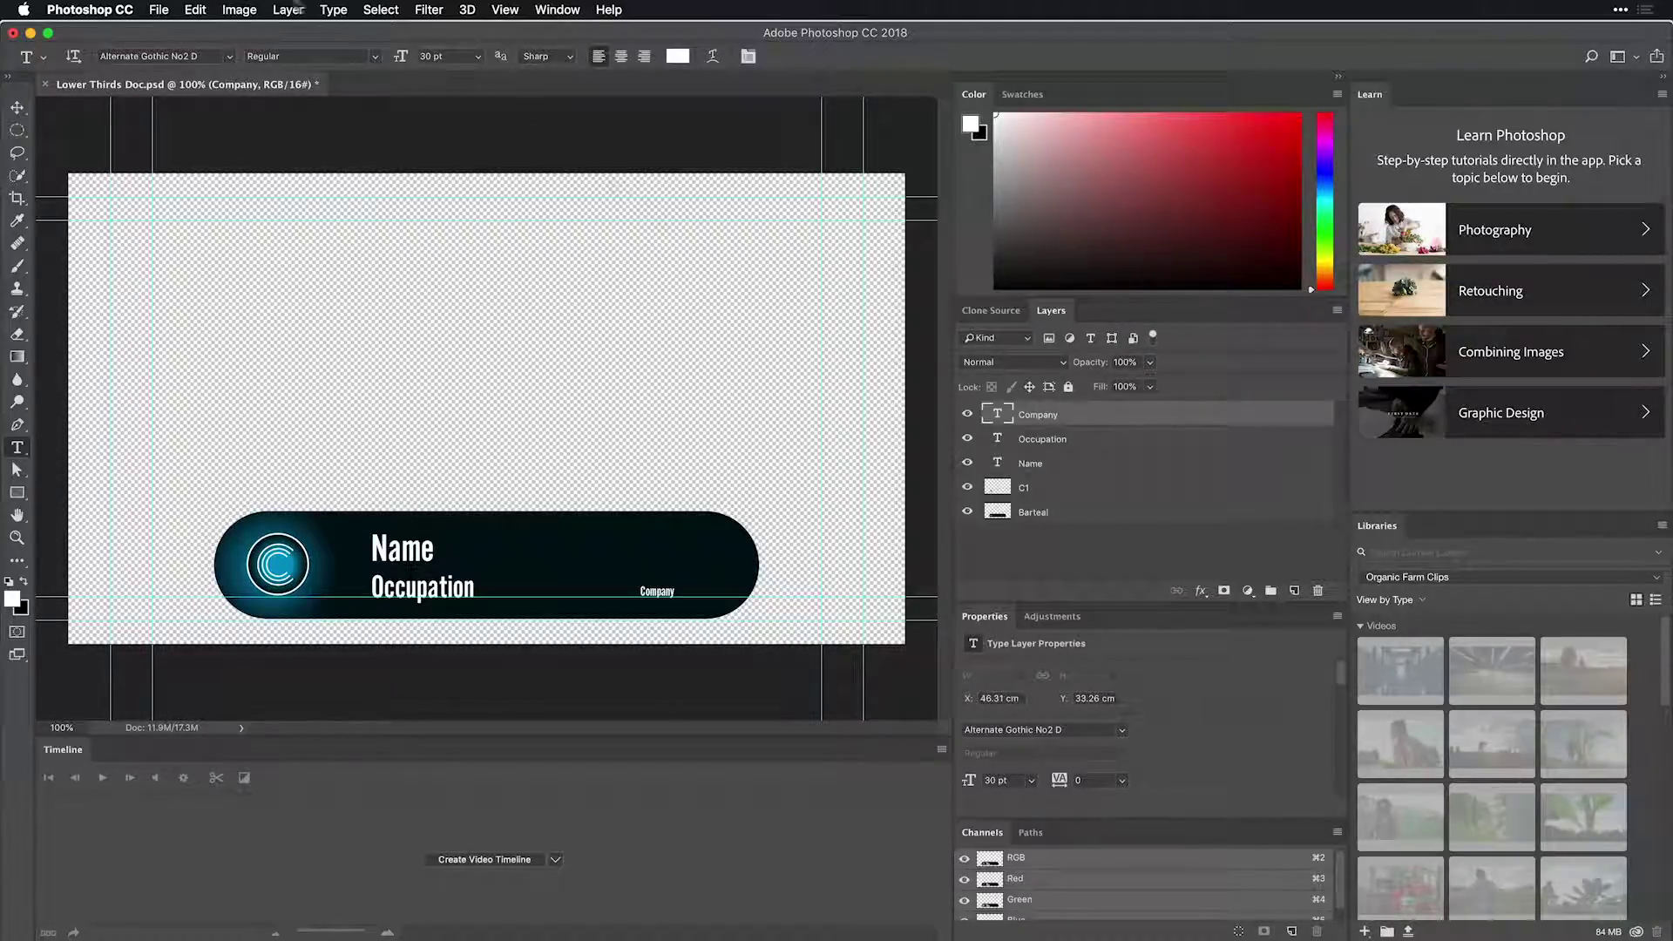
{"action": "left_click", "coordinate": [232, 13]}
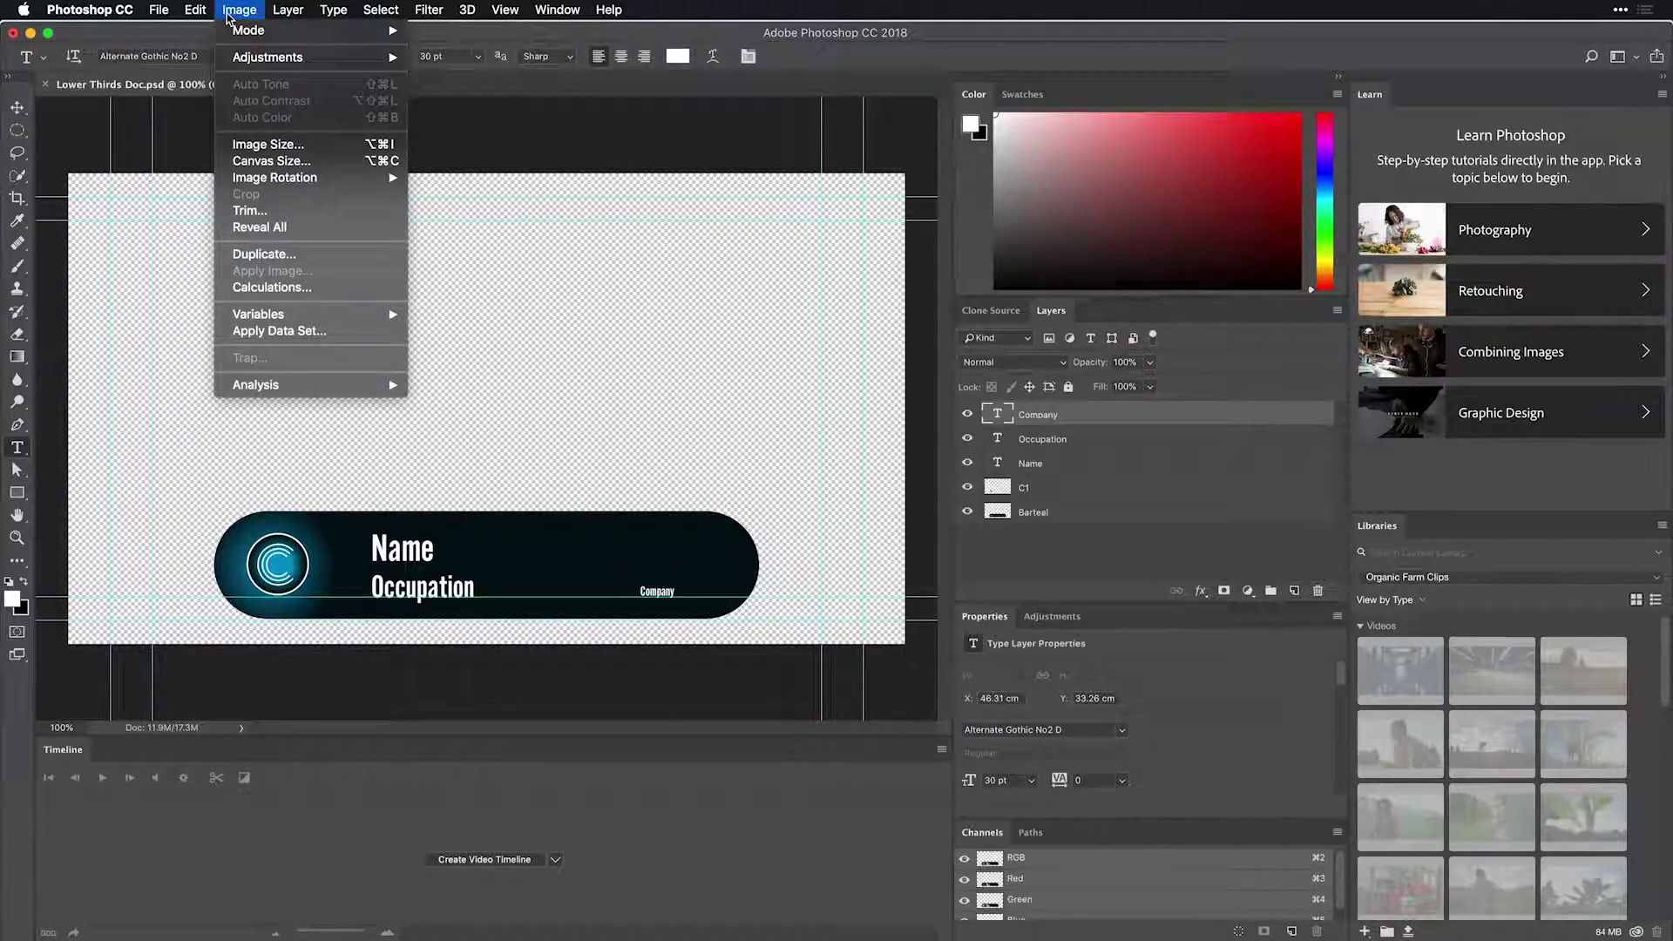
{"action": "mouse_move", "coordinate": [338, 319]}
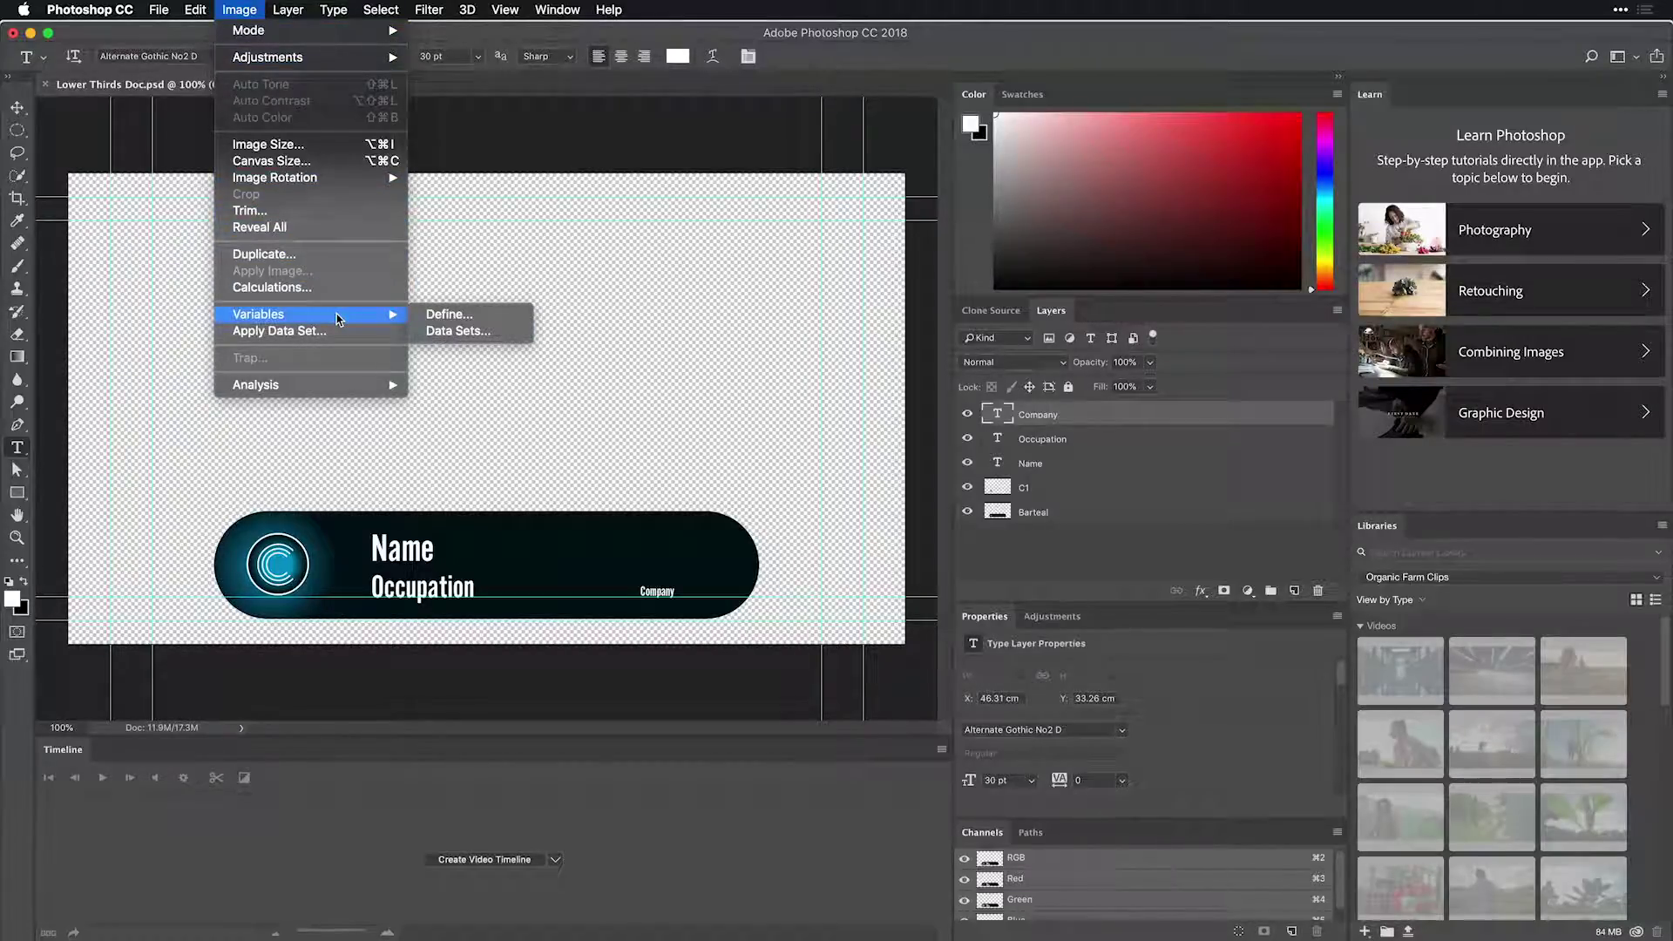
{"action": "left_click", "coordinate": [448, 315]}
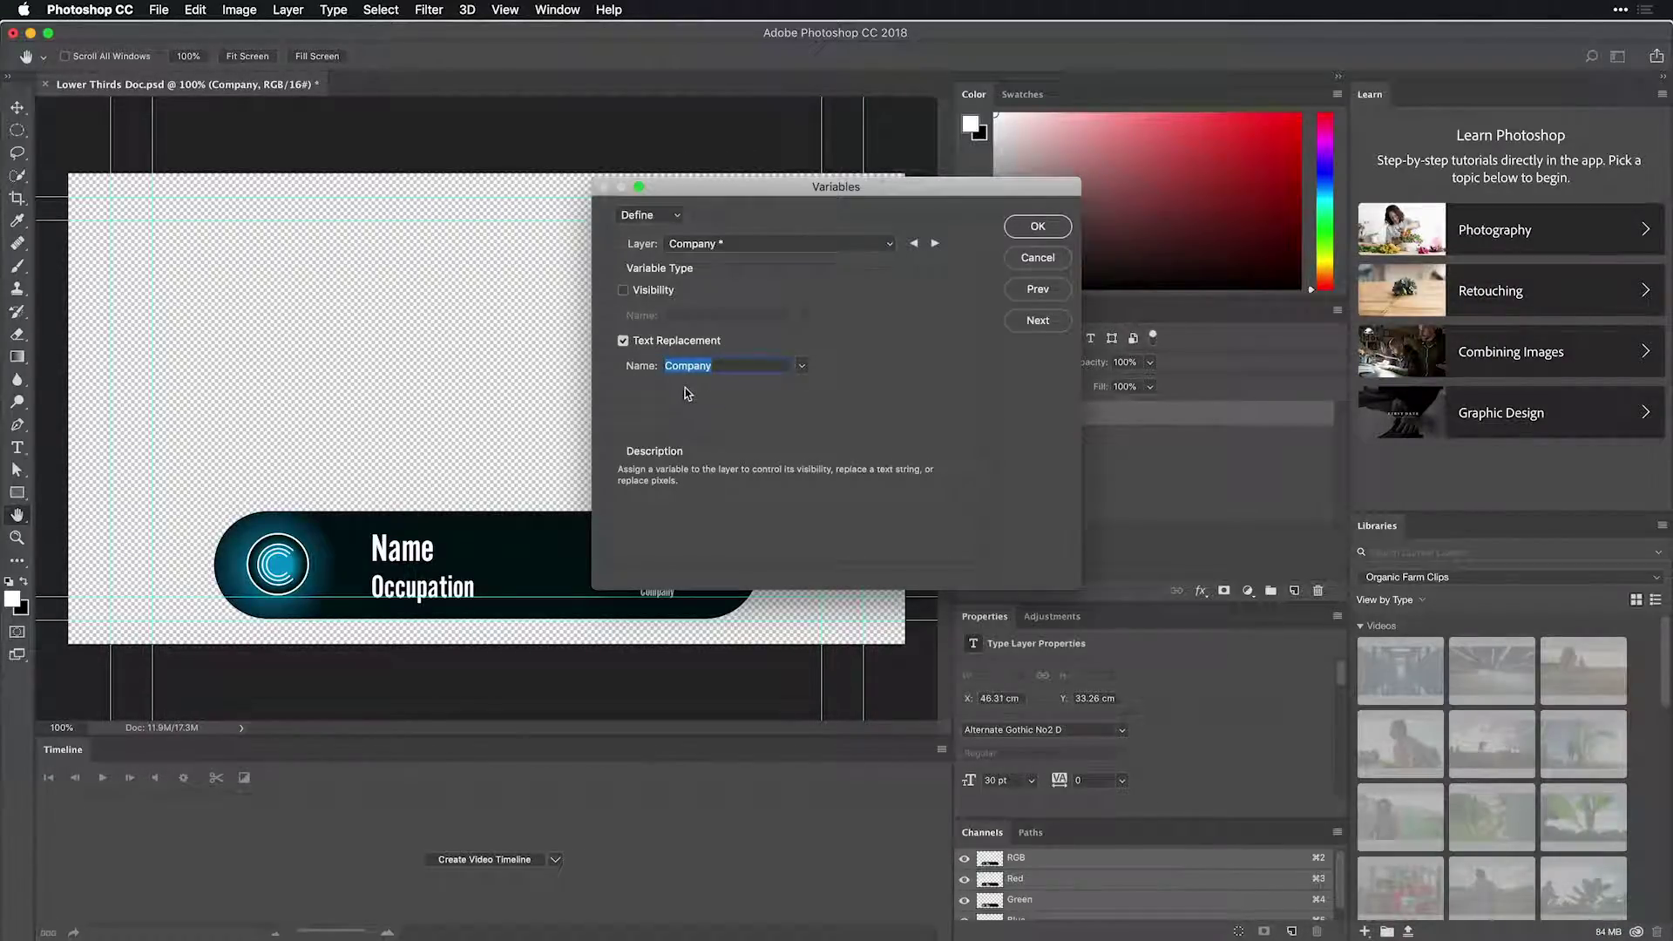
{"action": "left_click", "coordinate": [936, 244]}
{"action": "left_click", "coordinate": [937, 245]}
{"action": "left_click", "coordinate": [936, 245]}
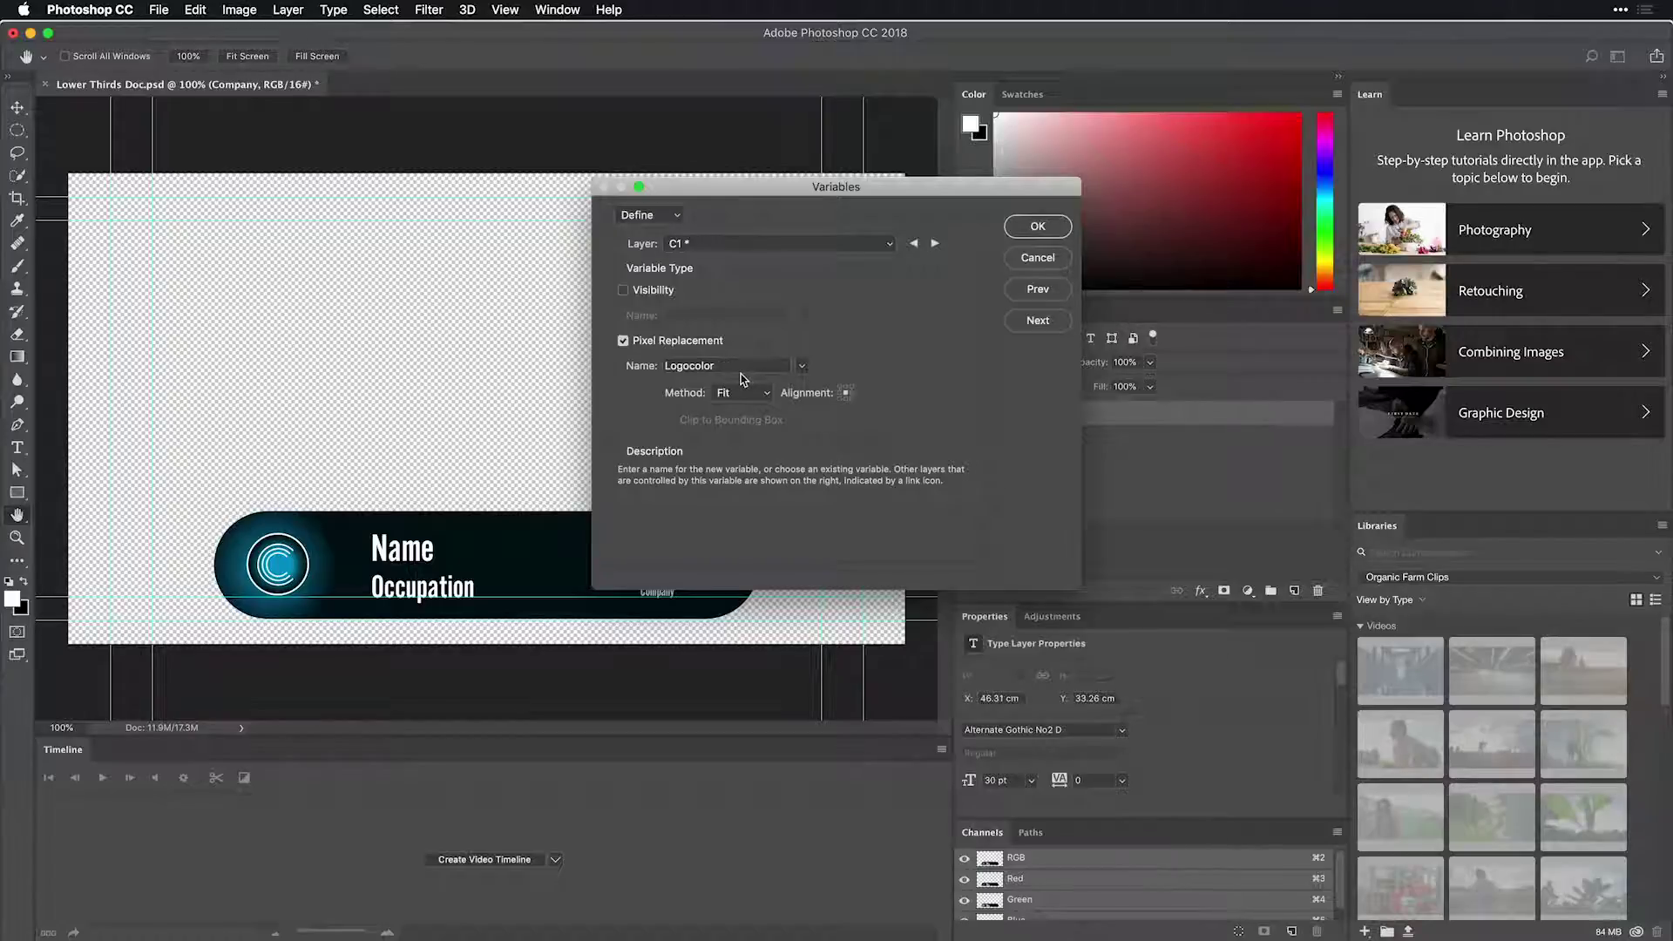
{"action": "left_click", "coordinate": [935, 245]}
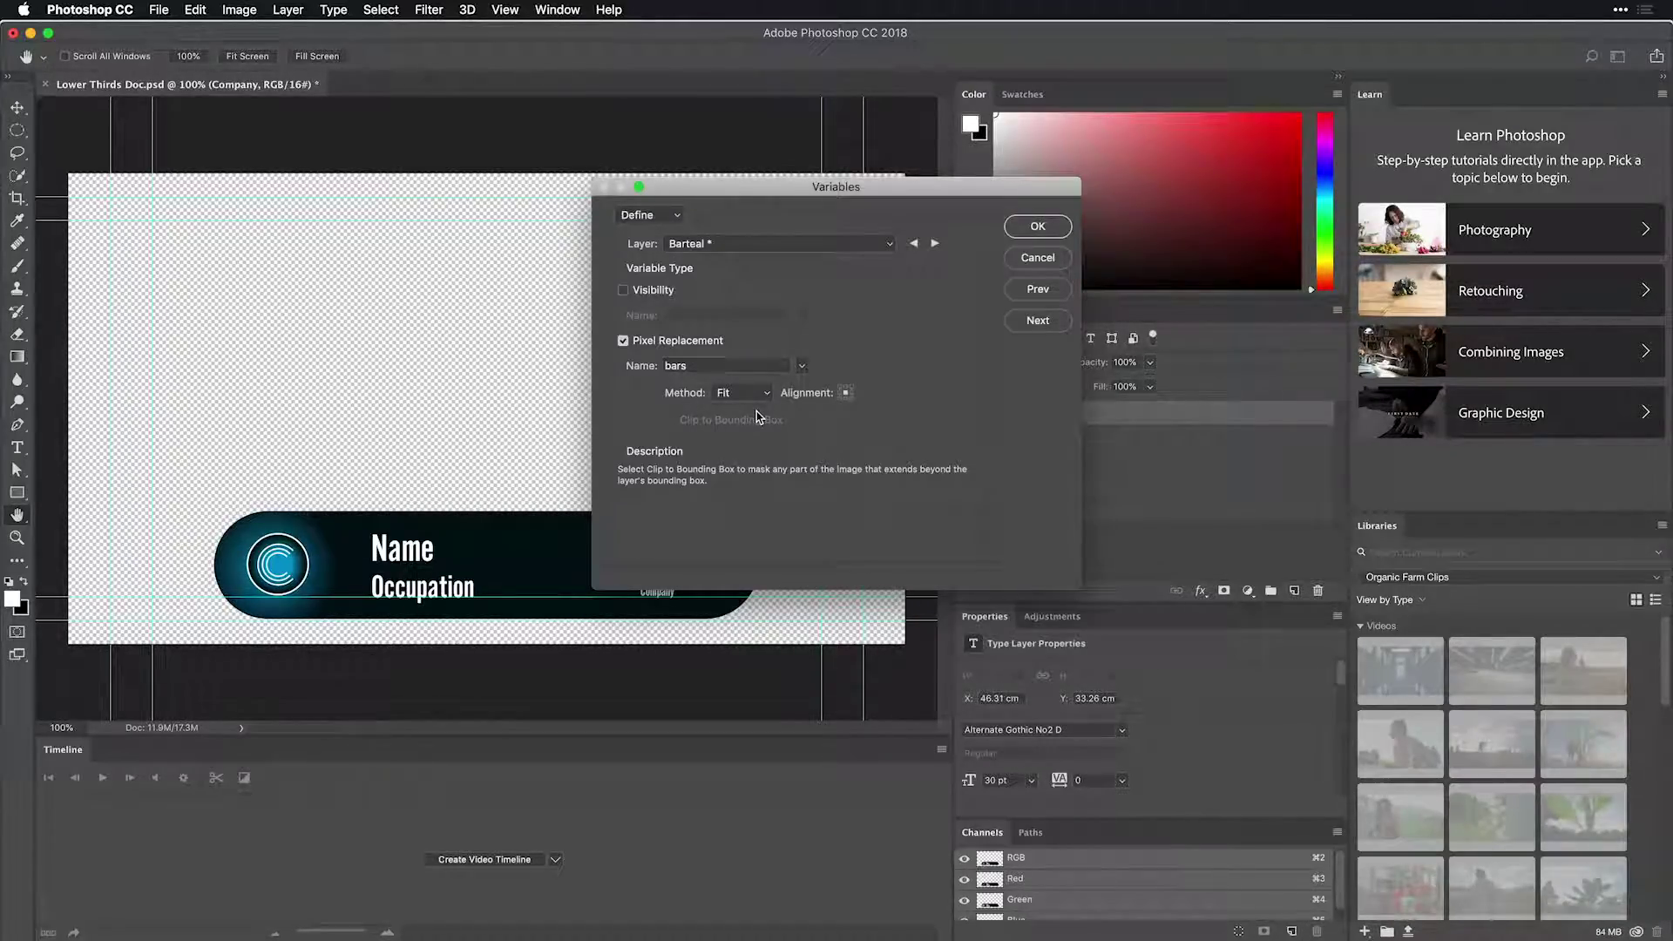
{"action": "left_click", "coordinate": [650, 218]}
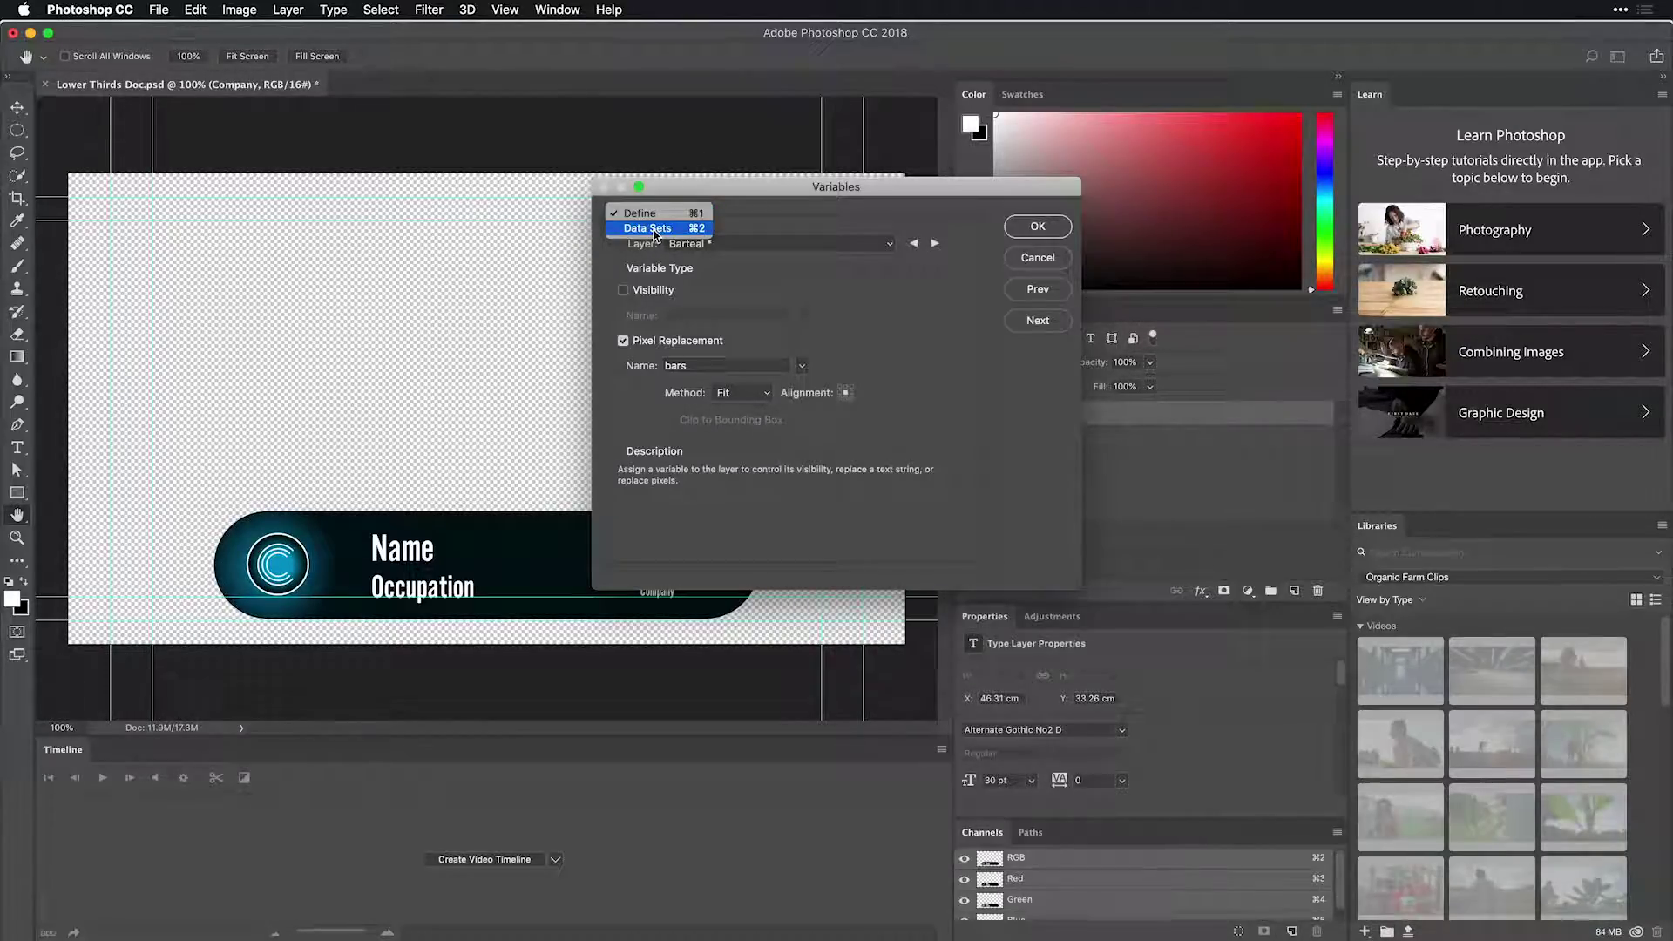
Import Lower_Thirds_Sheet.csv from the For Photoshop folder as data sets, naming sets by first column.
{"action": "left_click", "coordinate": [654, 230]}
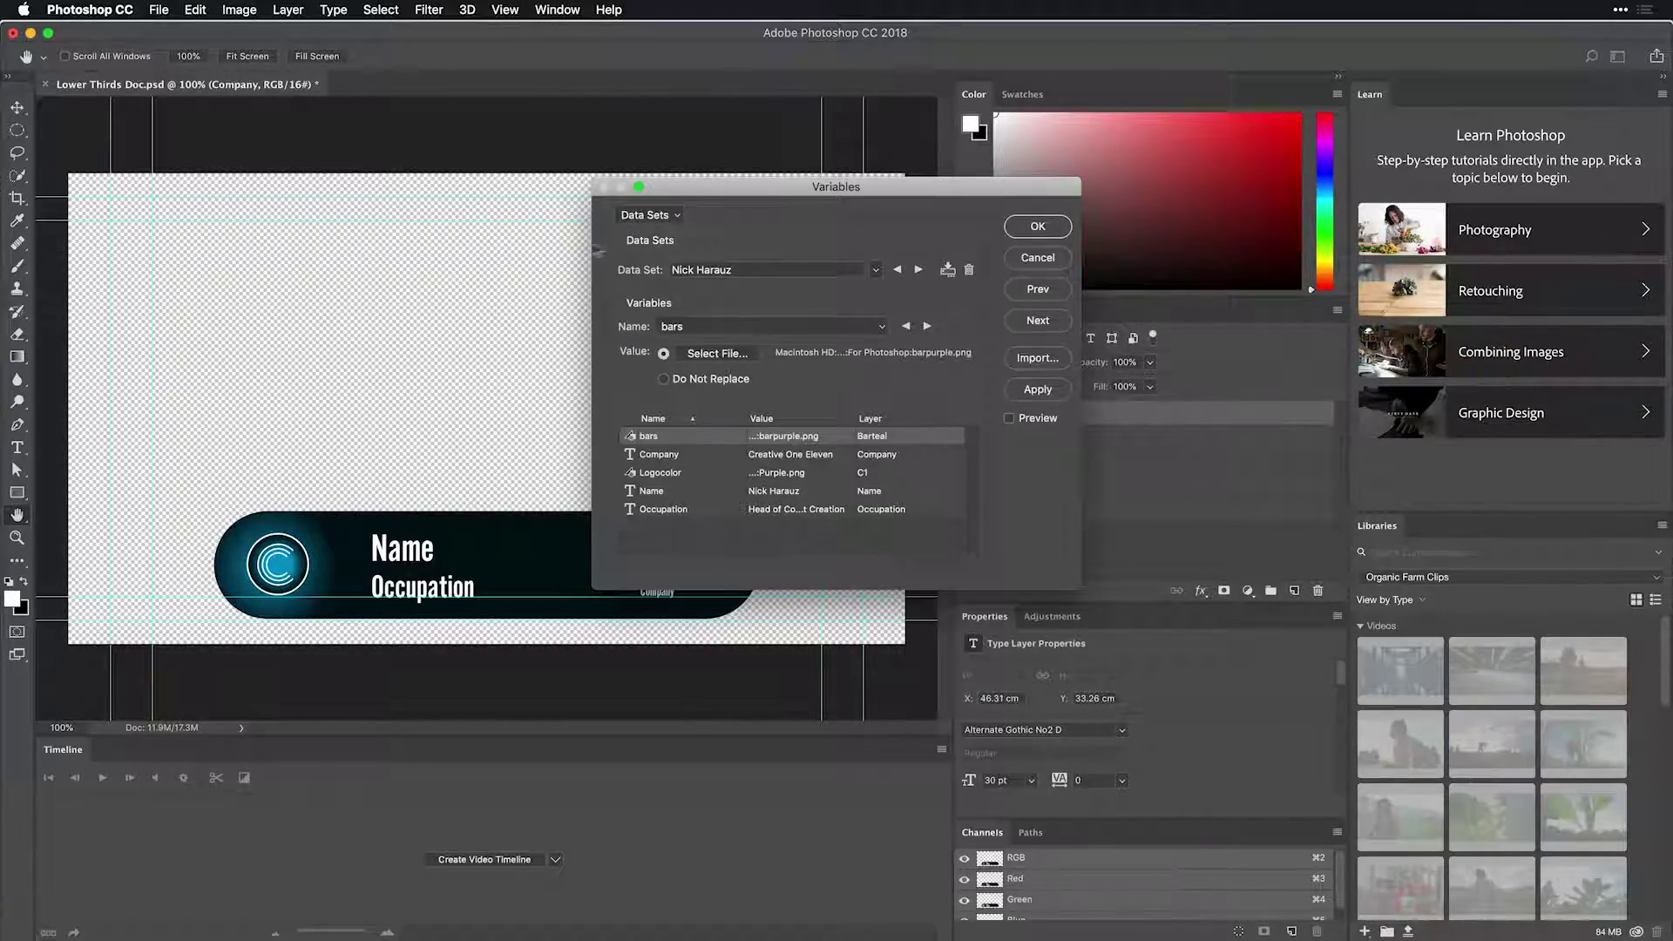
{"action": "left_click", "coordinate": [1037, 358]}
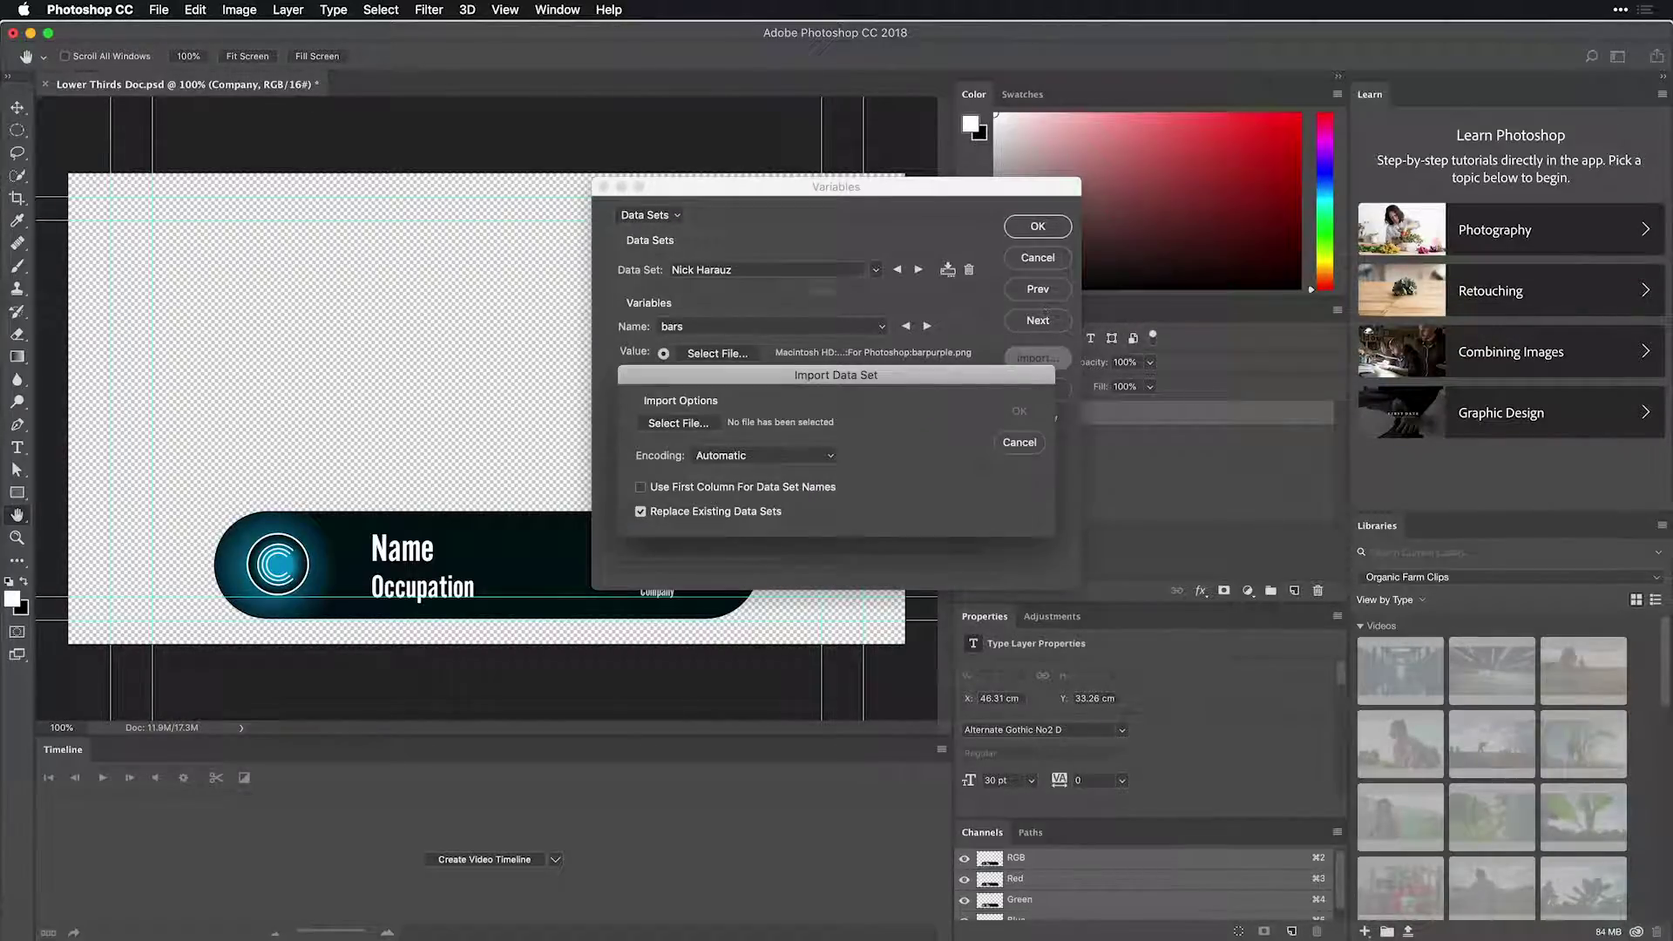
{"action": "left_click", "coordinate": [708, 427]}
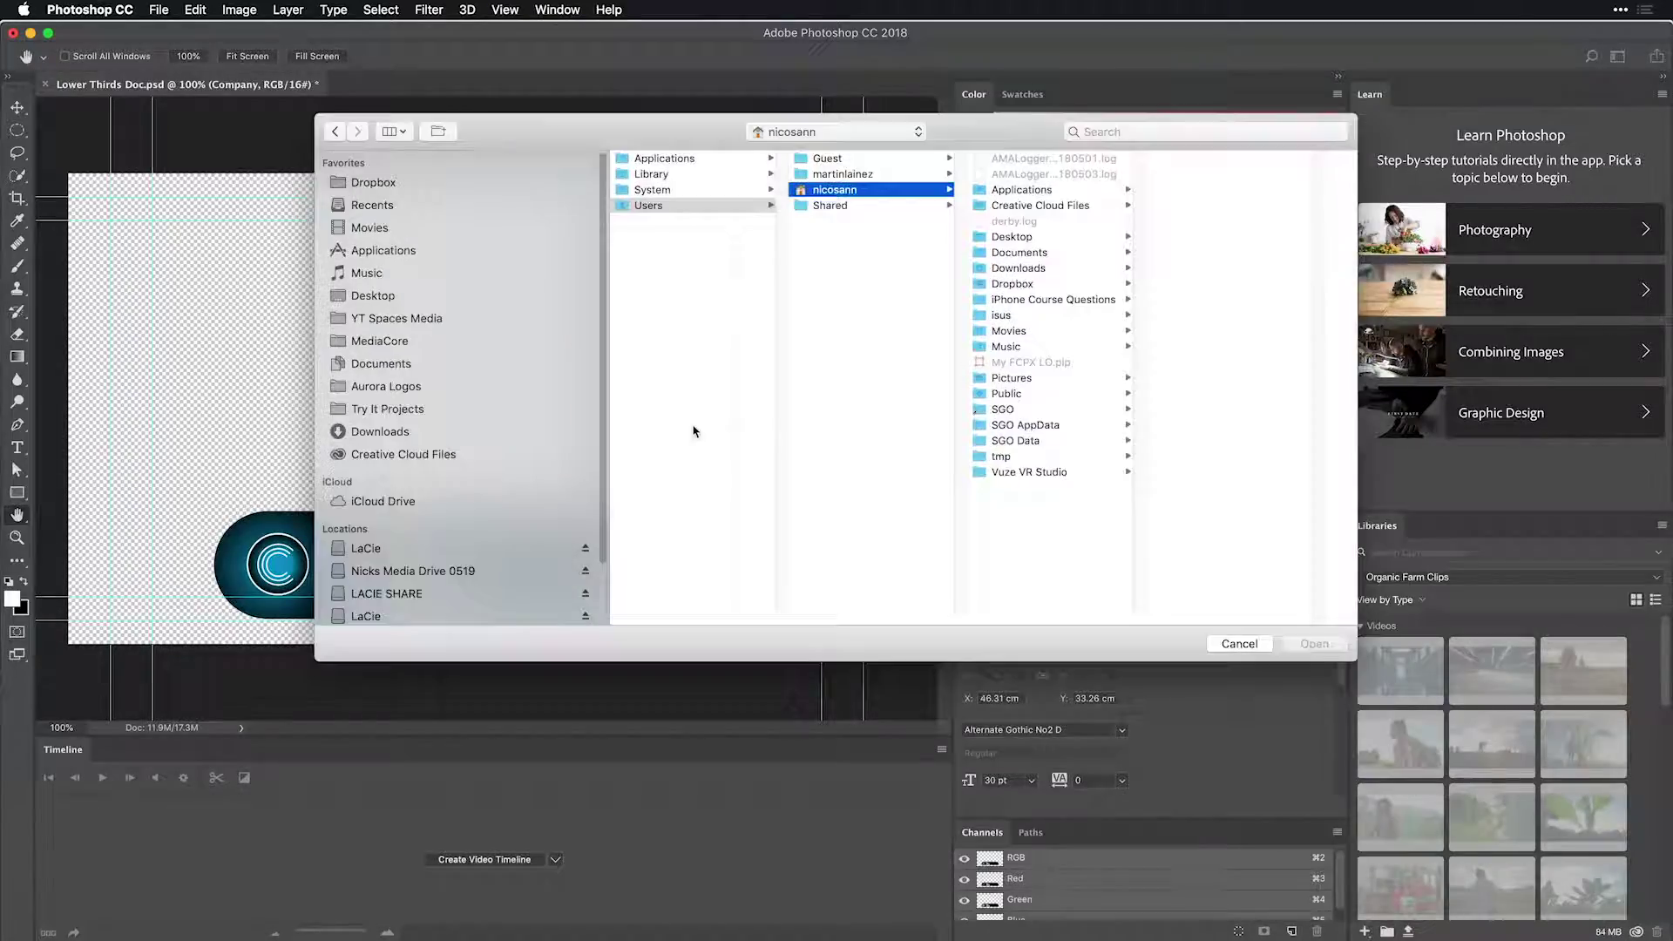
{"action": "left_click", "coordinate": [382, 299]}
{"action": "left_click", "coordinate": [645, 189]}
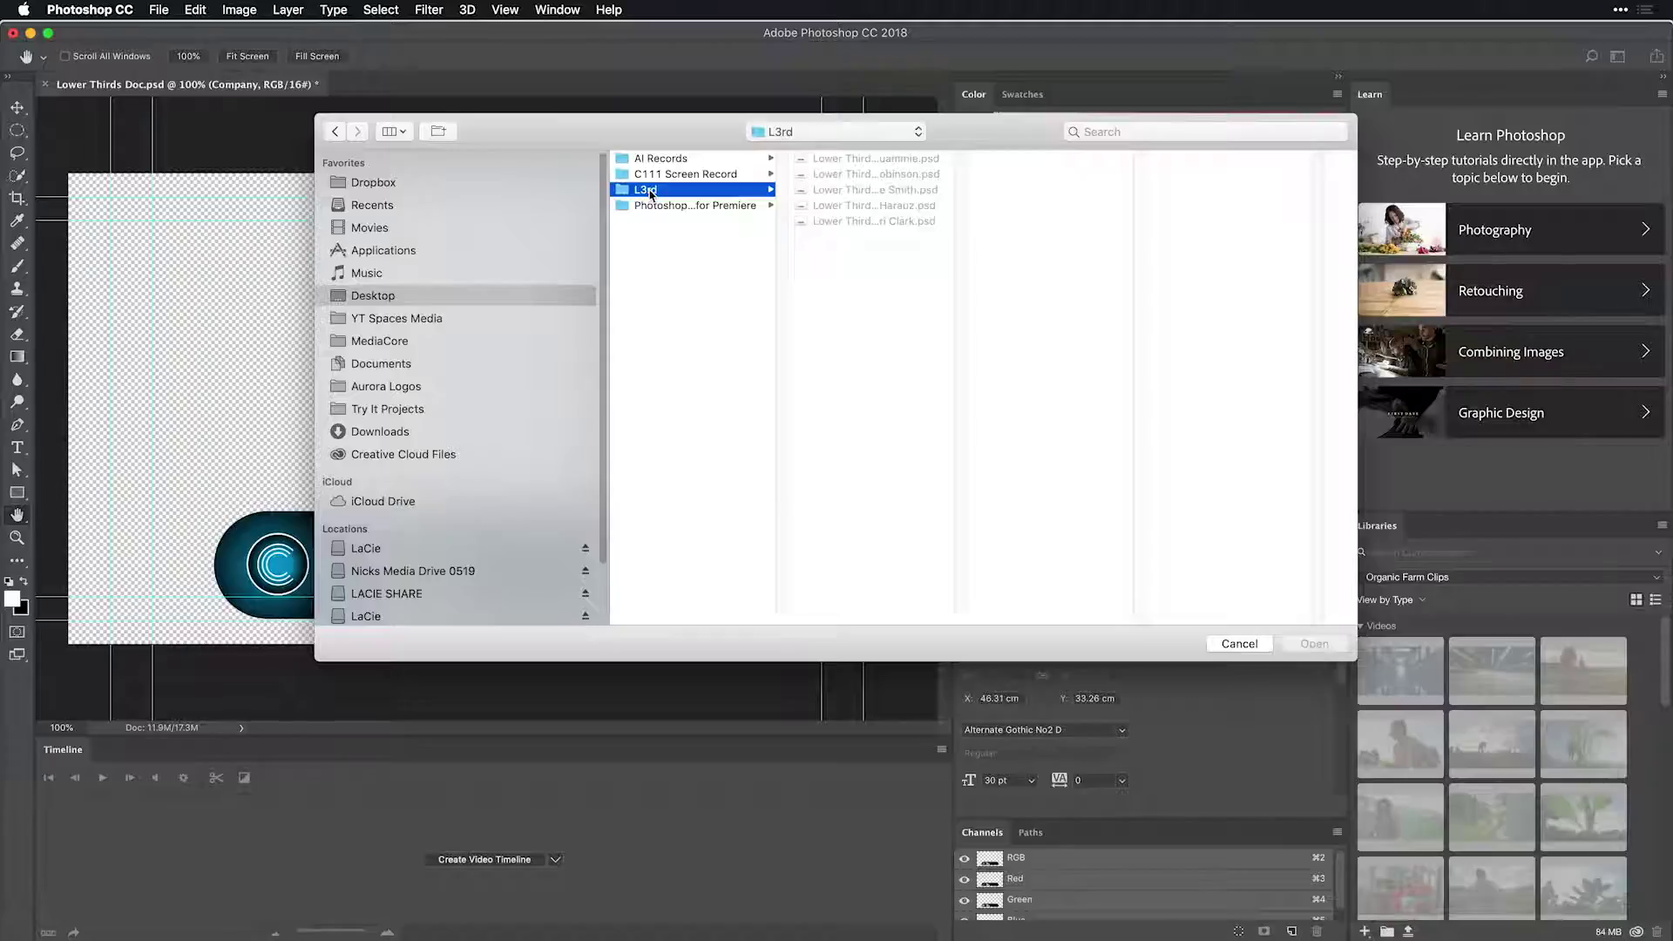
{"action": "left_click", "coordinate": [627, 208]}
{"action": "left_click", "coordinate": [876, 158]}
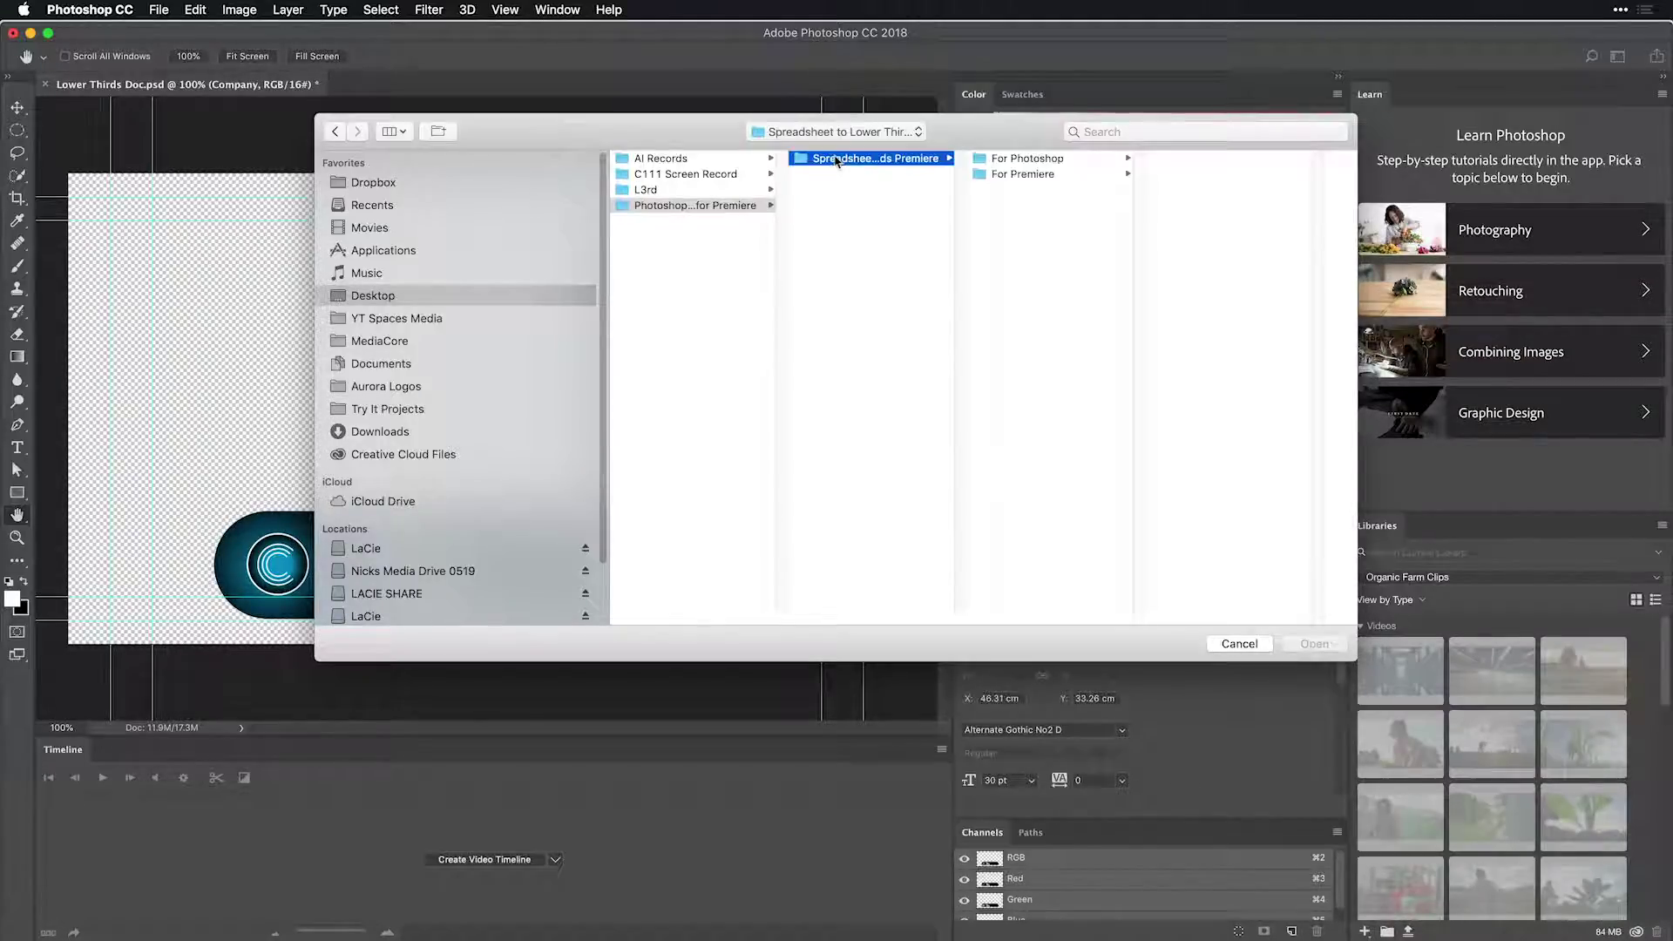
{"action": "left_click", "coordinate": [1011, 157]}
{"action": "left_click", "coordinate": [1190, 268]}
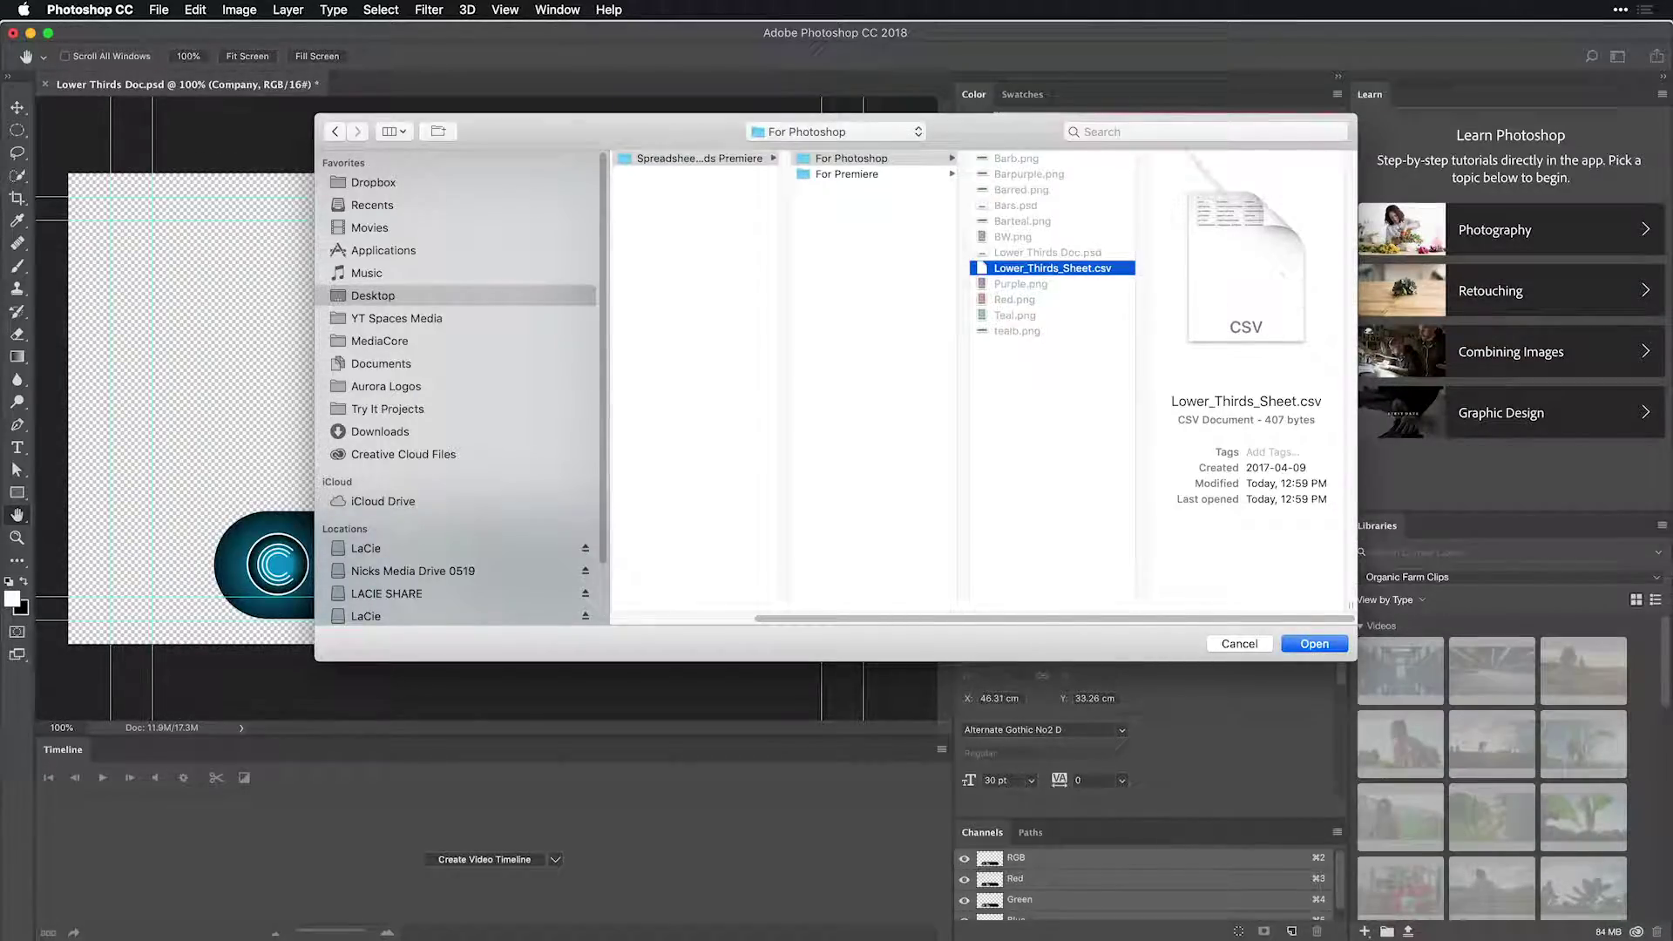
{"action": "left_click", "coordinate": [1315, 645]}
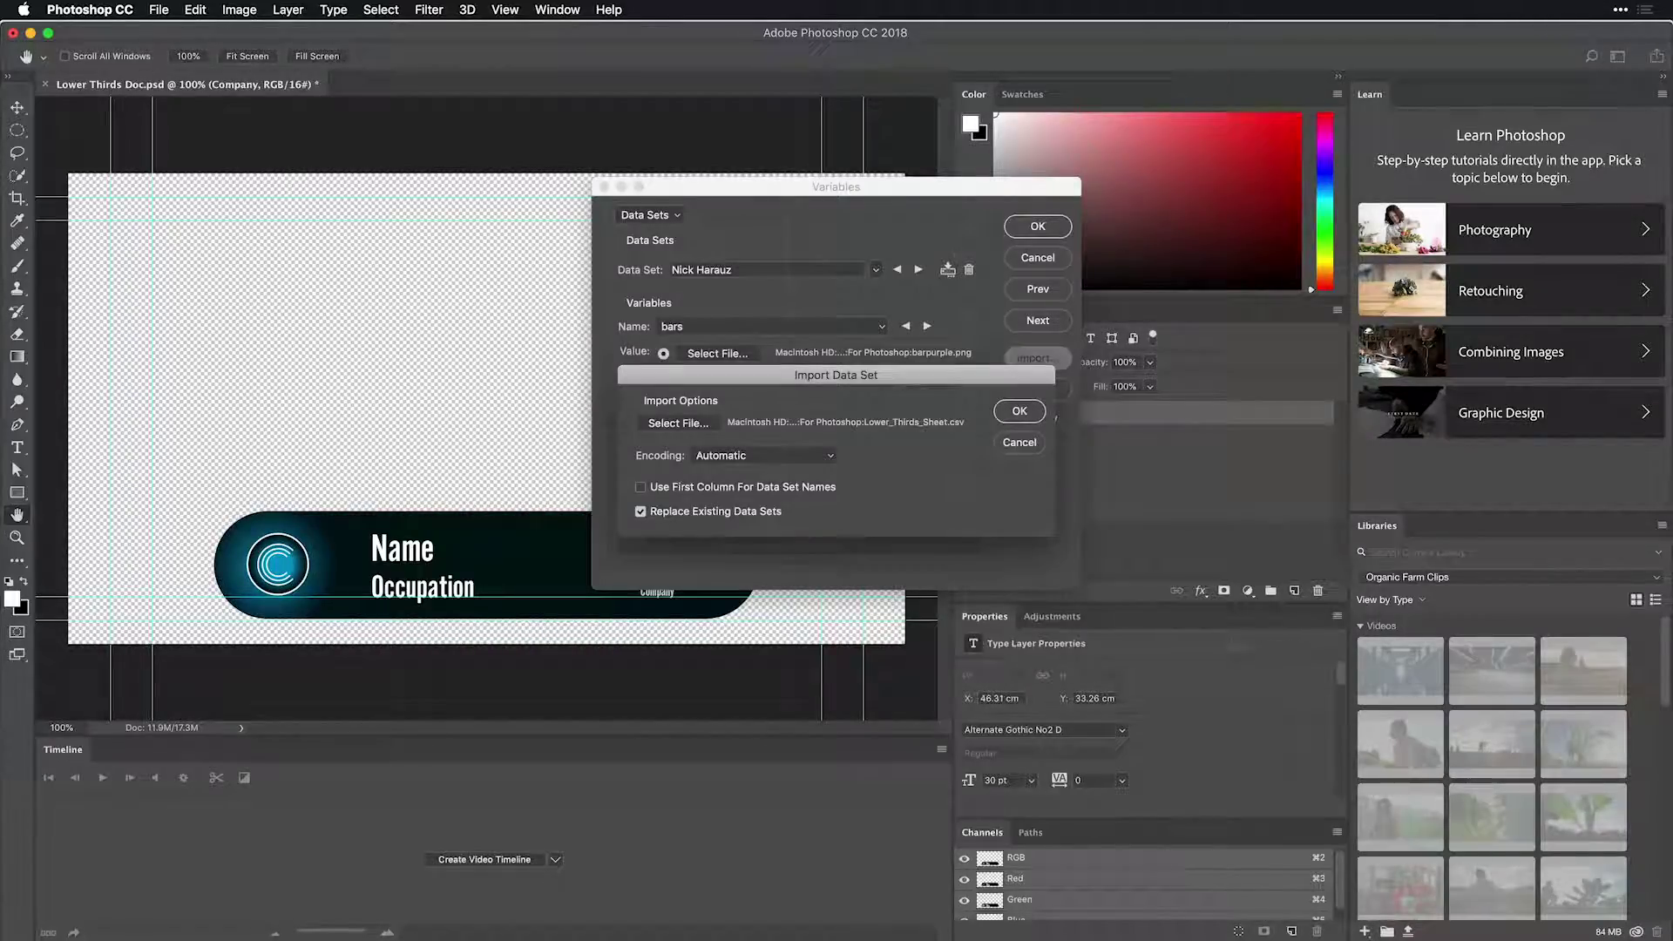
{"action": "left_click_drag", "start_coordinate": [792, 376], "coordinate": [767, 374]}
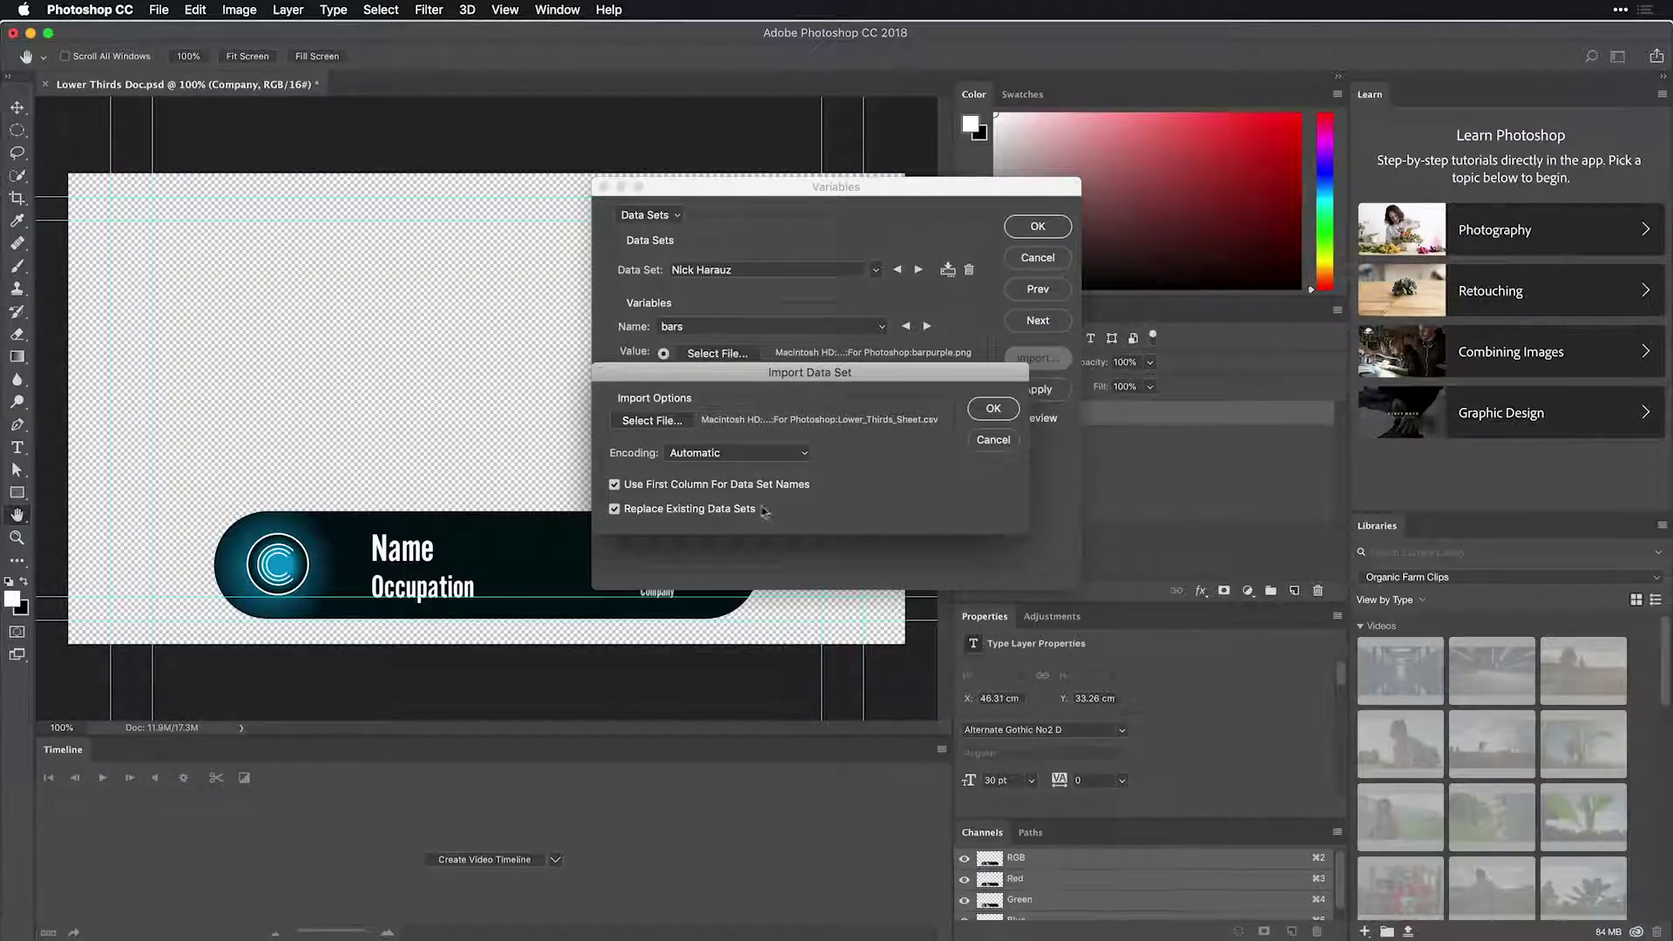
{"action": "left_click", "coordinate": [991, 408]}
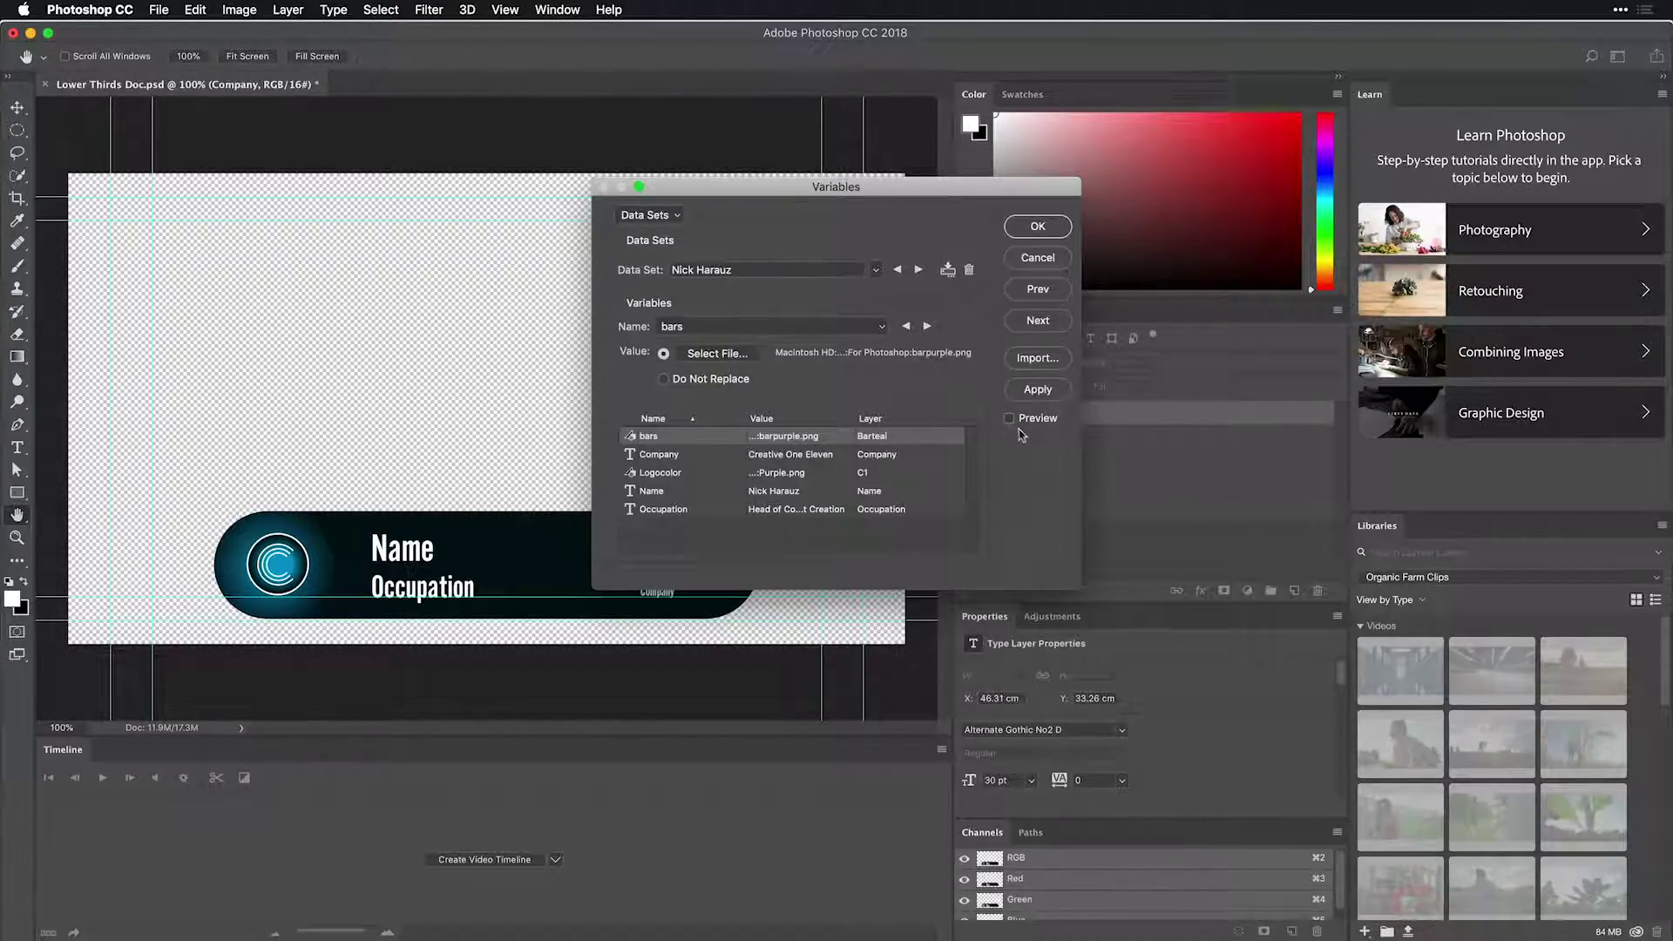
Preview all five data sets live on the lower third, then close Variables to restore the placeholders.
{"action": "left_click", "coordinate": [1009, 419]}
{"action": "left_click_drag", "start_coordinate": [635, 184], "coordinate": [923, 115]}
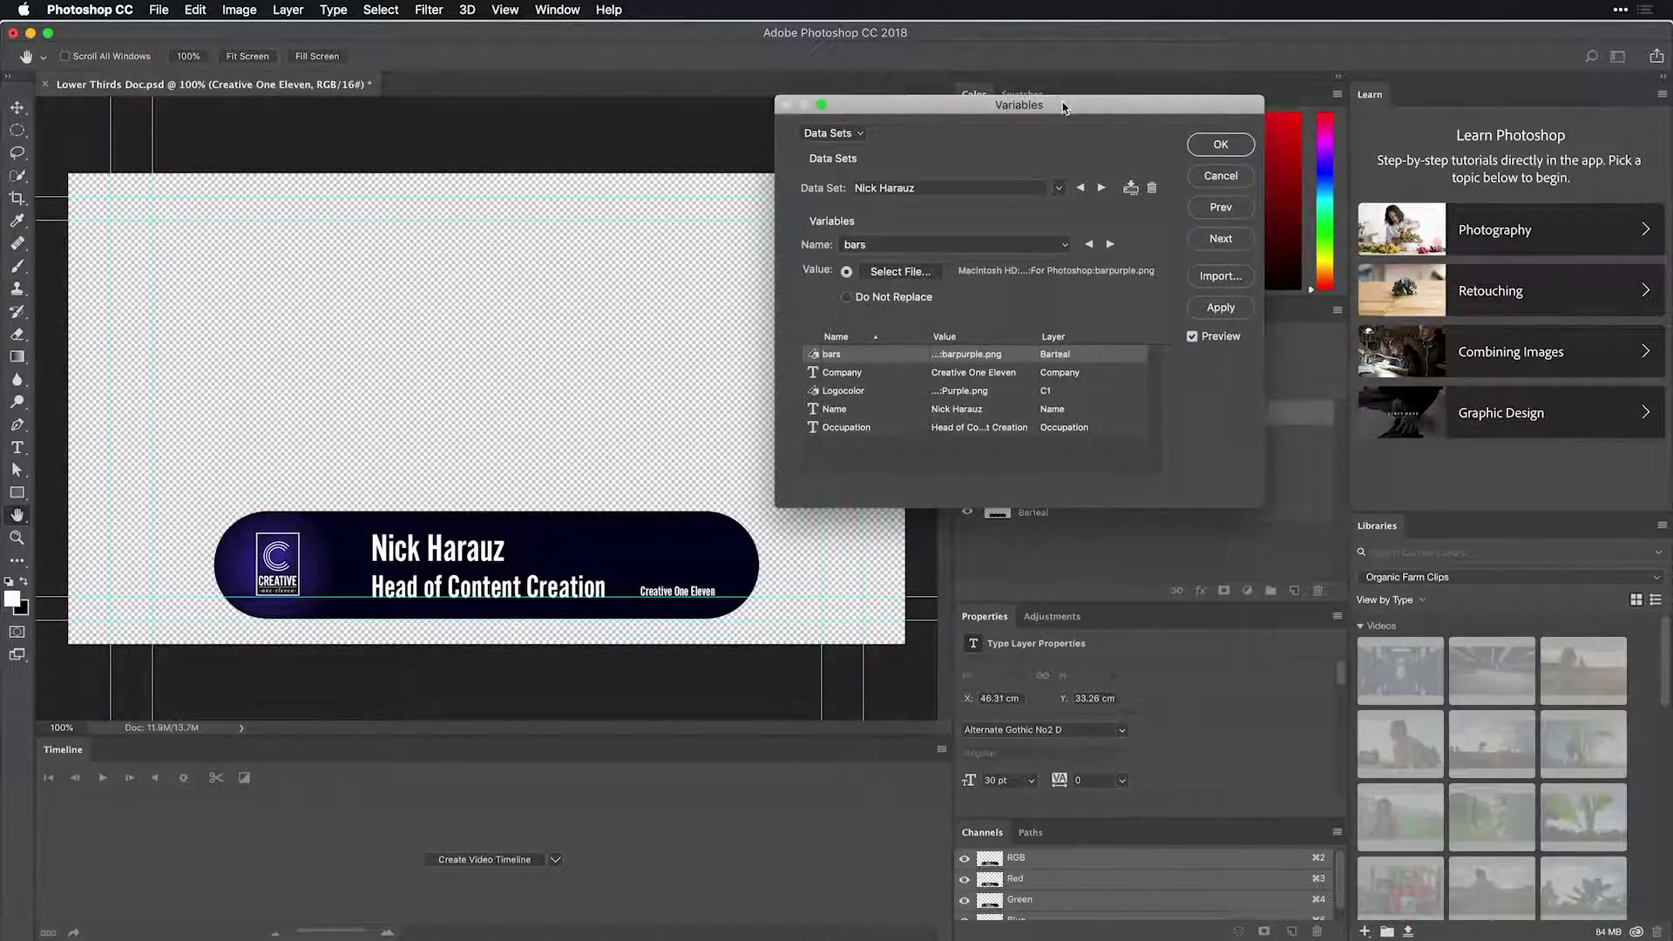
{"action": "left_click", "coordinate": [1109, 245]}
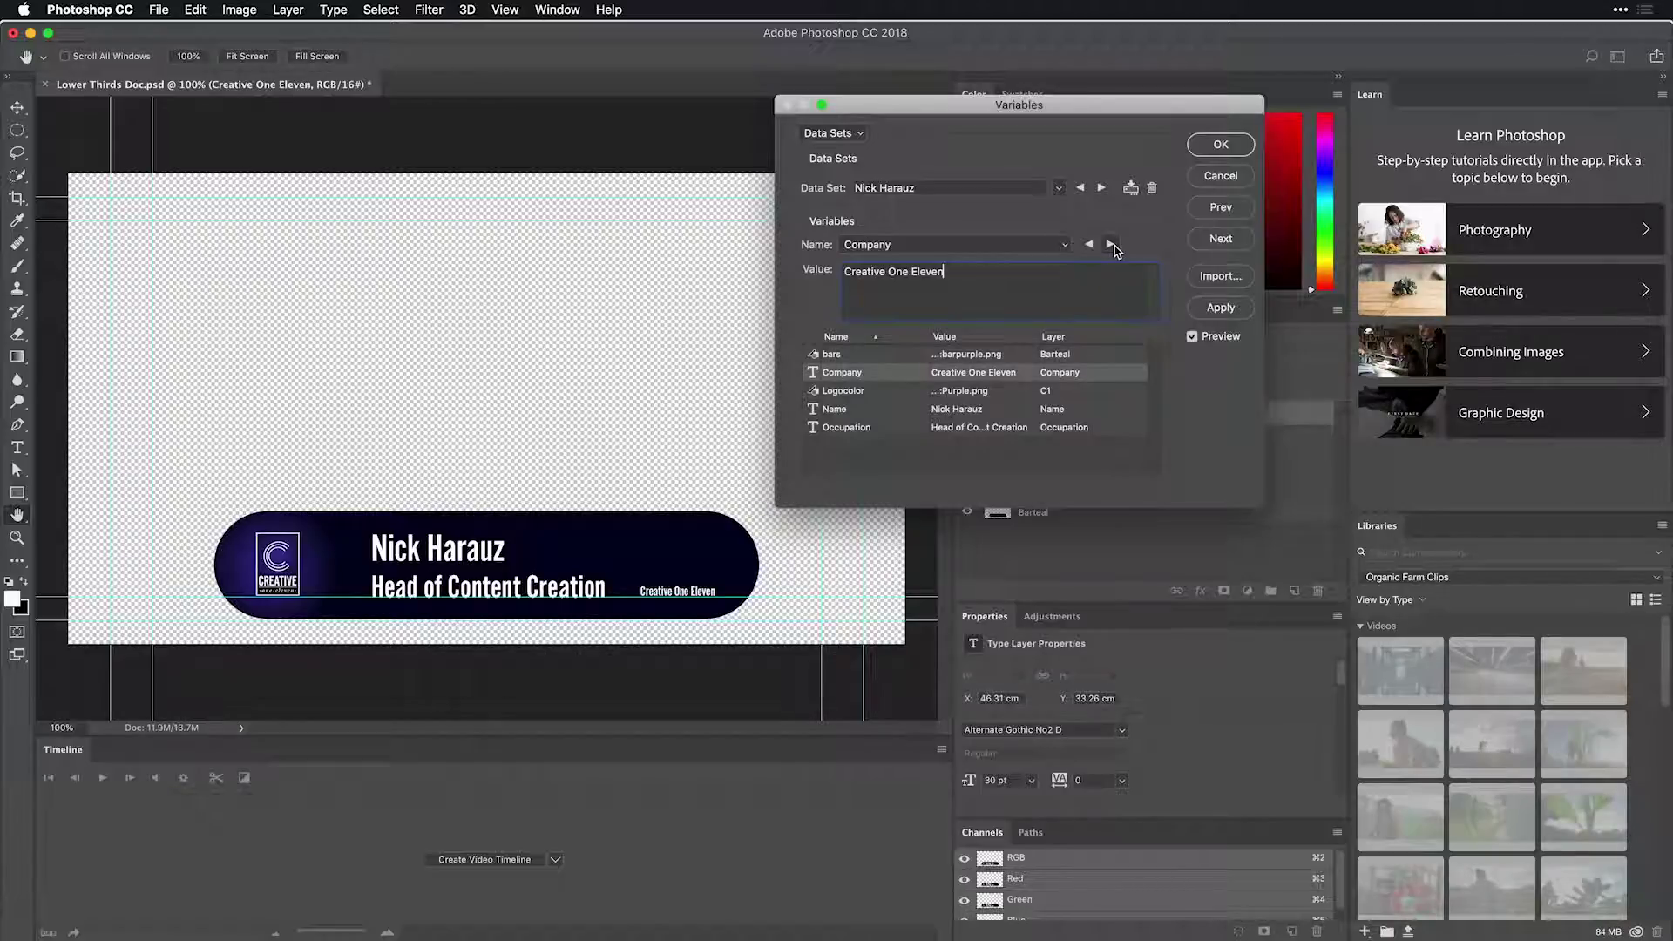
{"action": "left_click", "coordinate": [1102, 188]}
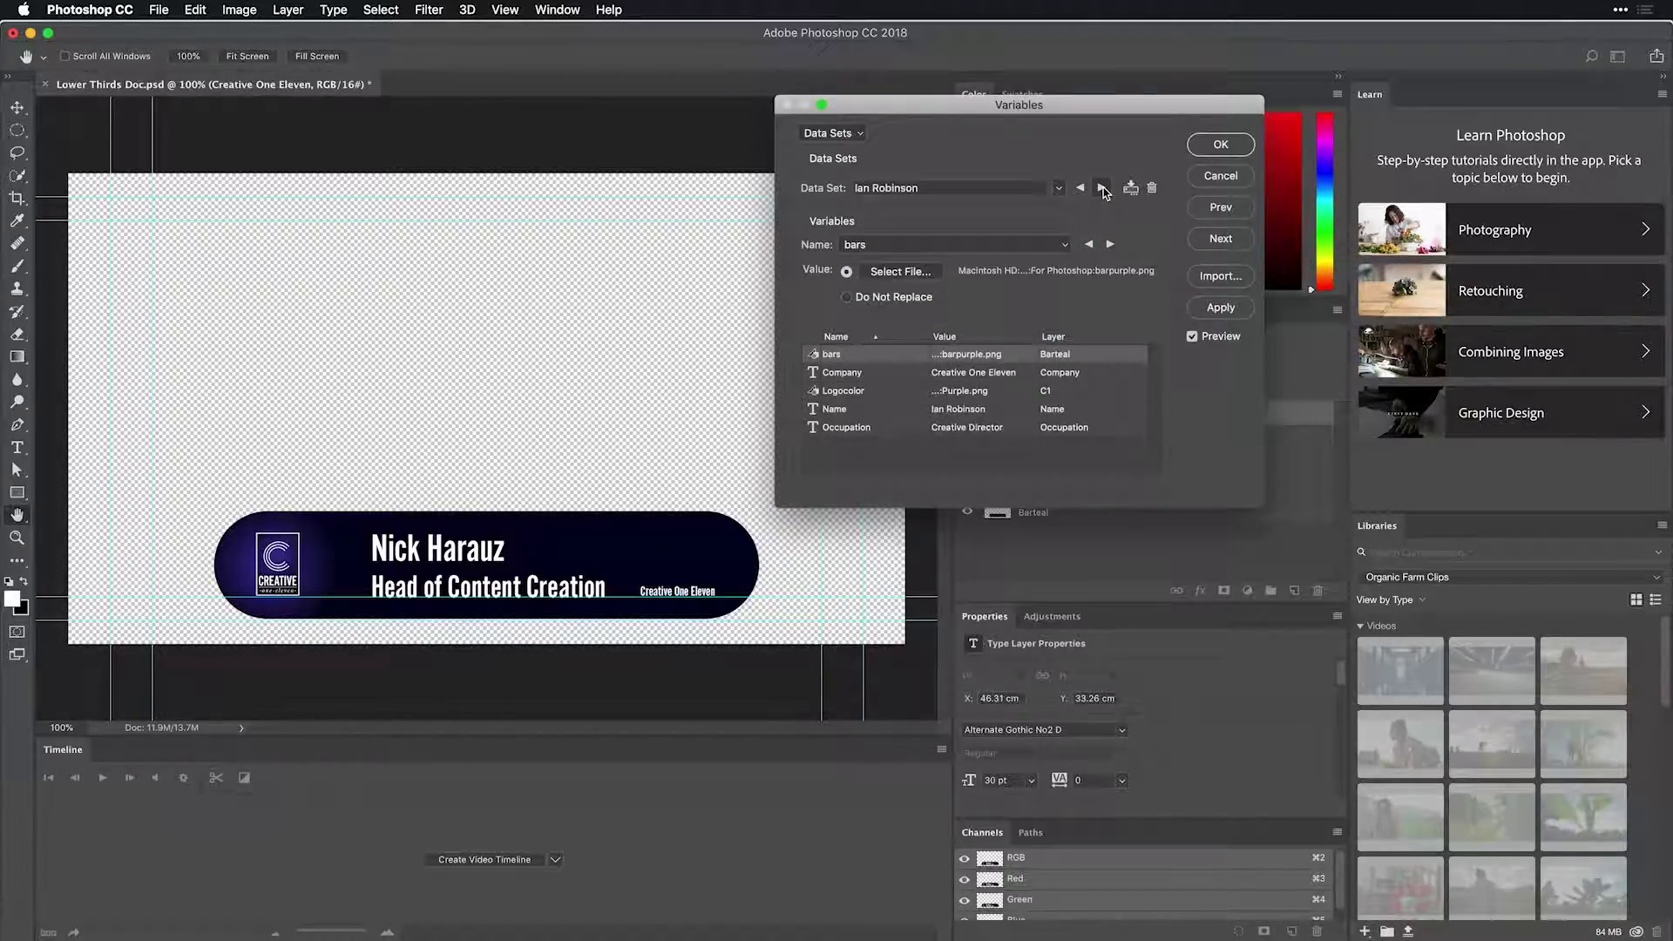
{"action": "left_click", "coordinate": [1102, 188]}
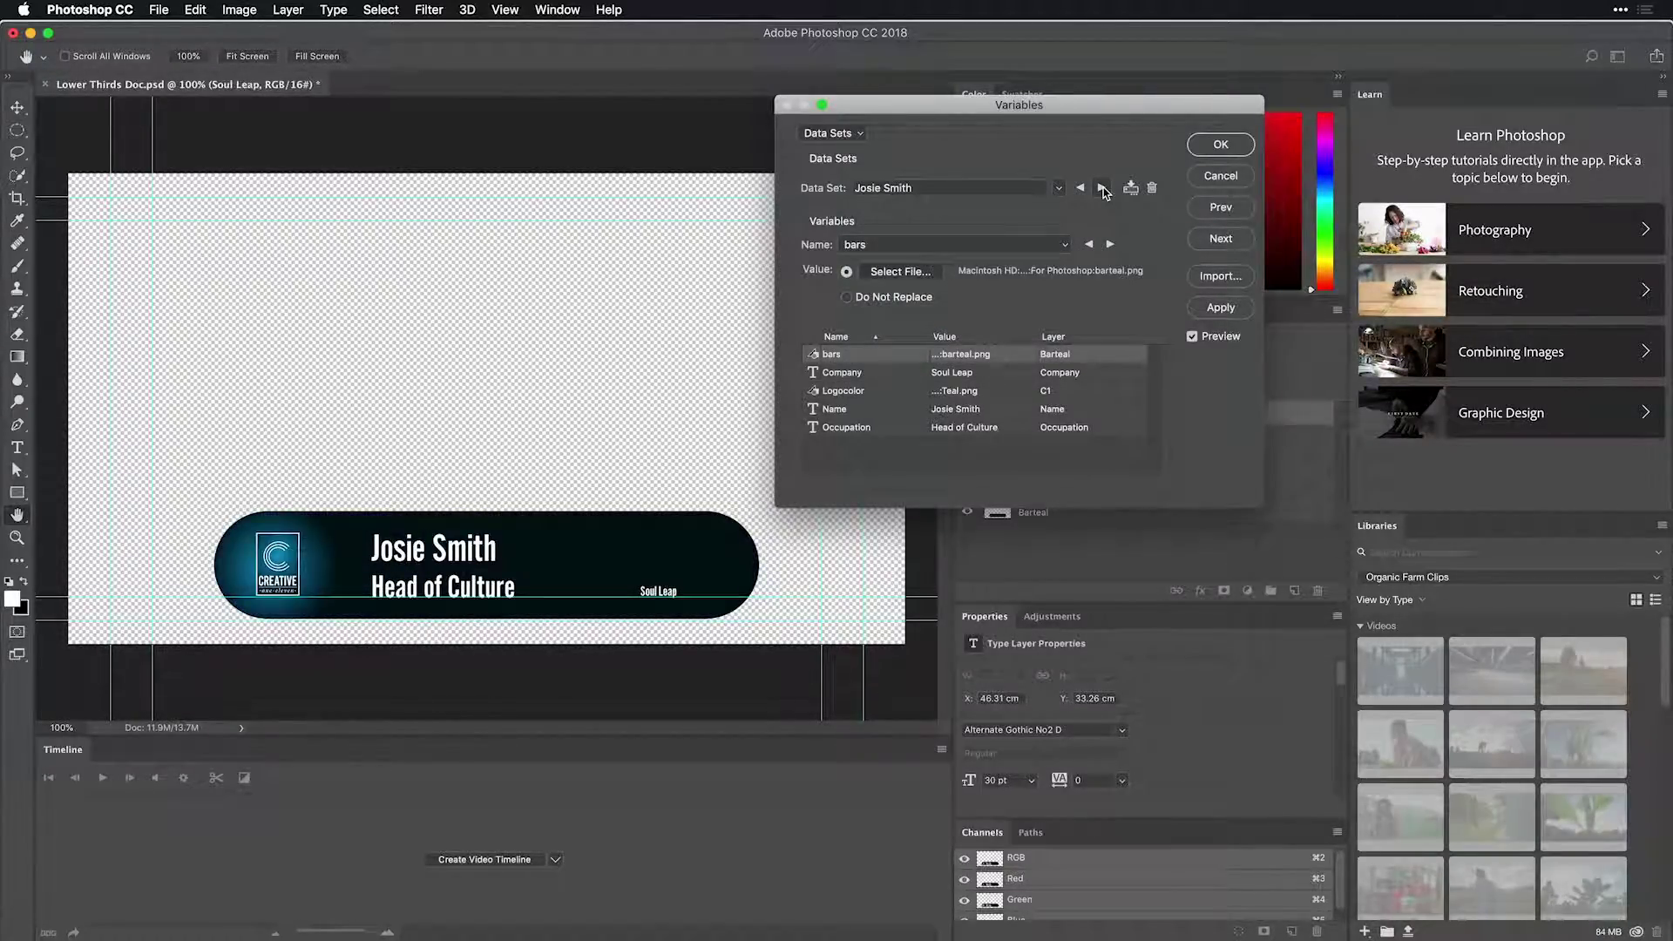
{"action": "left_click", "coordinate": [1102, 188]}
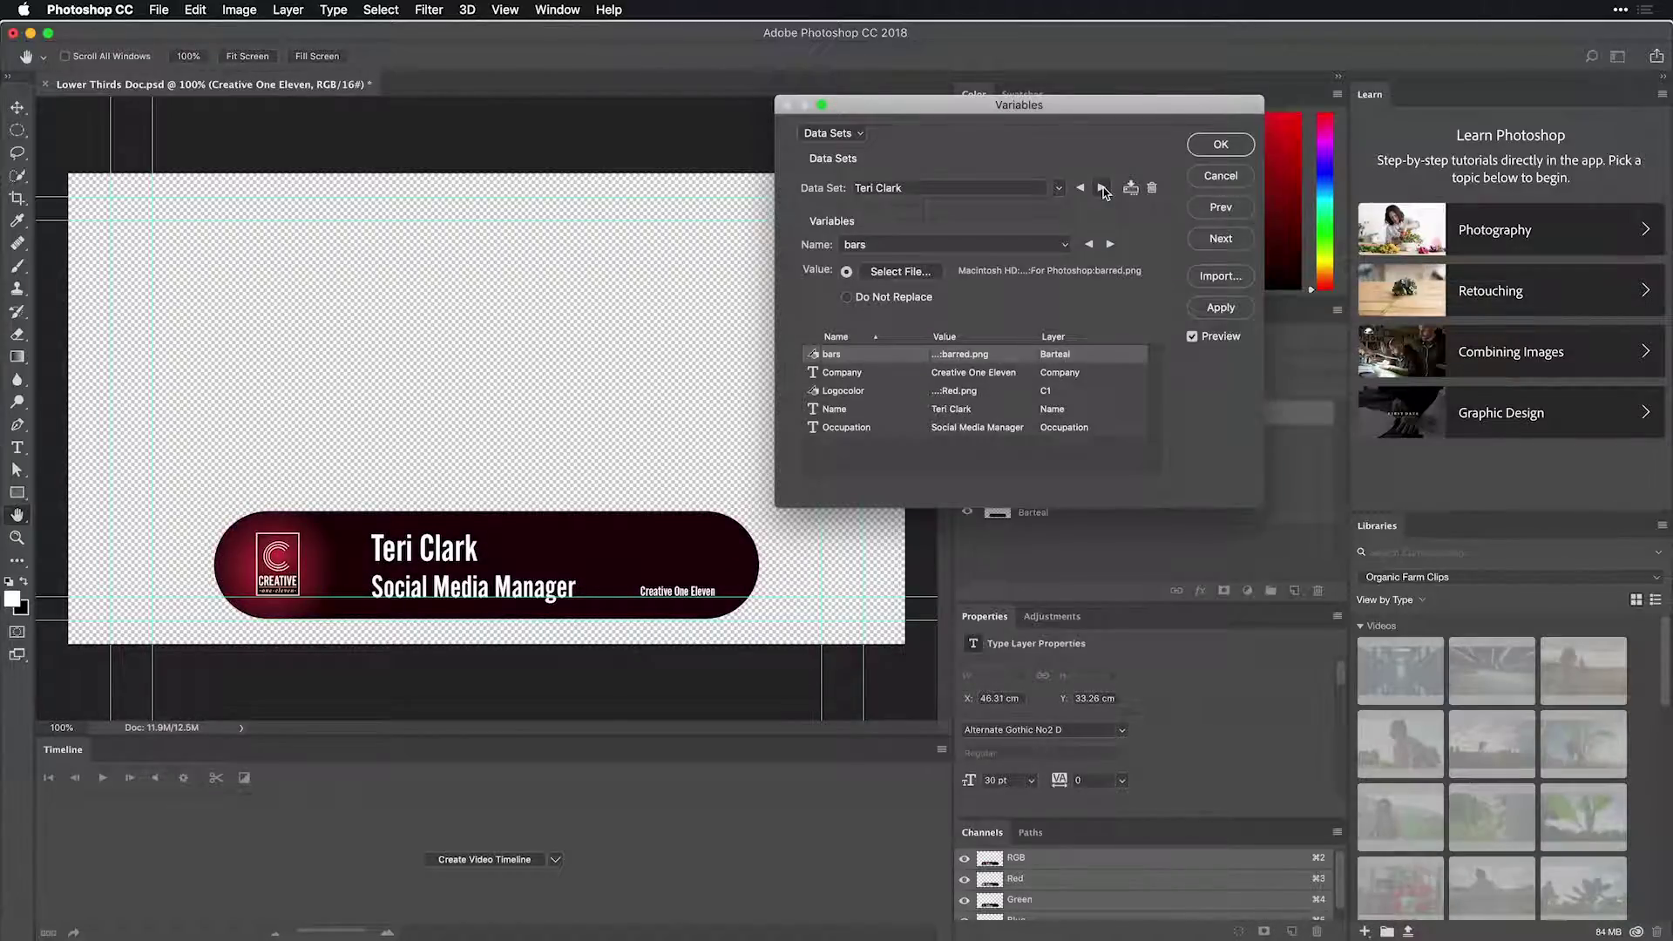
{"action": "left_click", "coordinate": [1102, 188]}
{"action": "left_click", "coordinate": [1102, 188]}
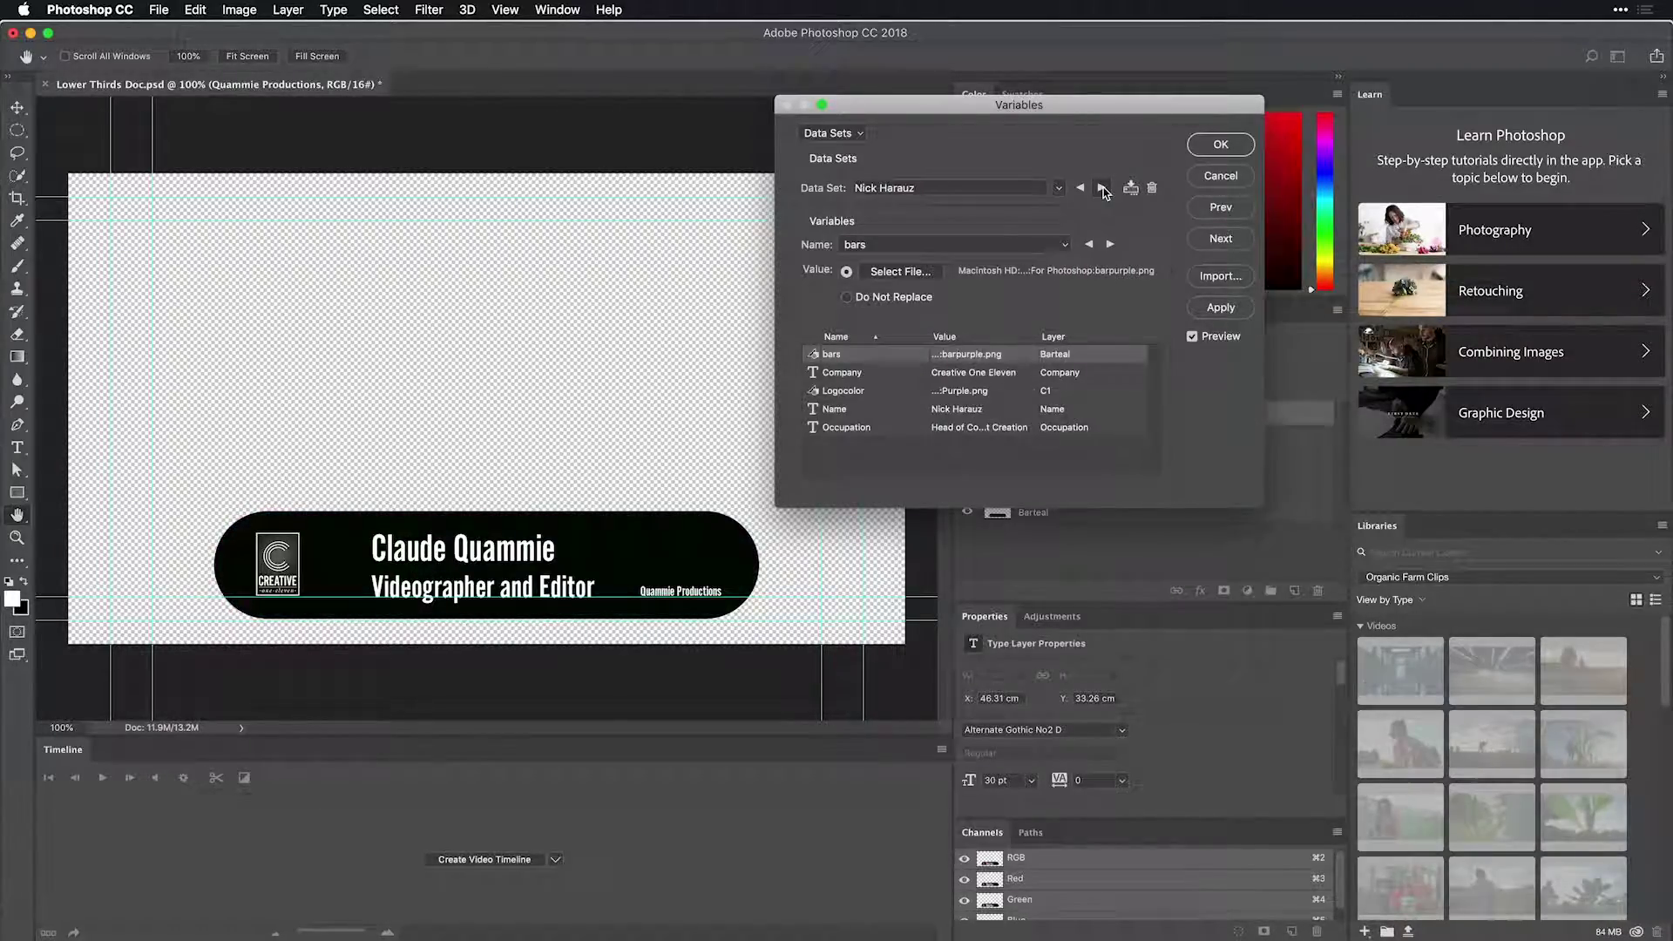
{"action": "key", "text": "Escape"}
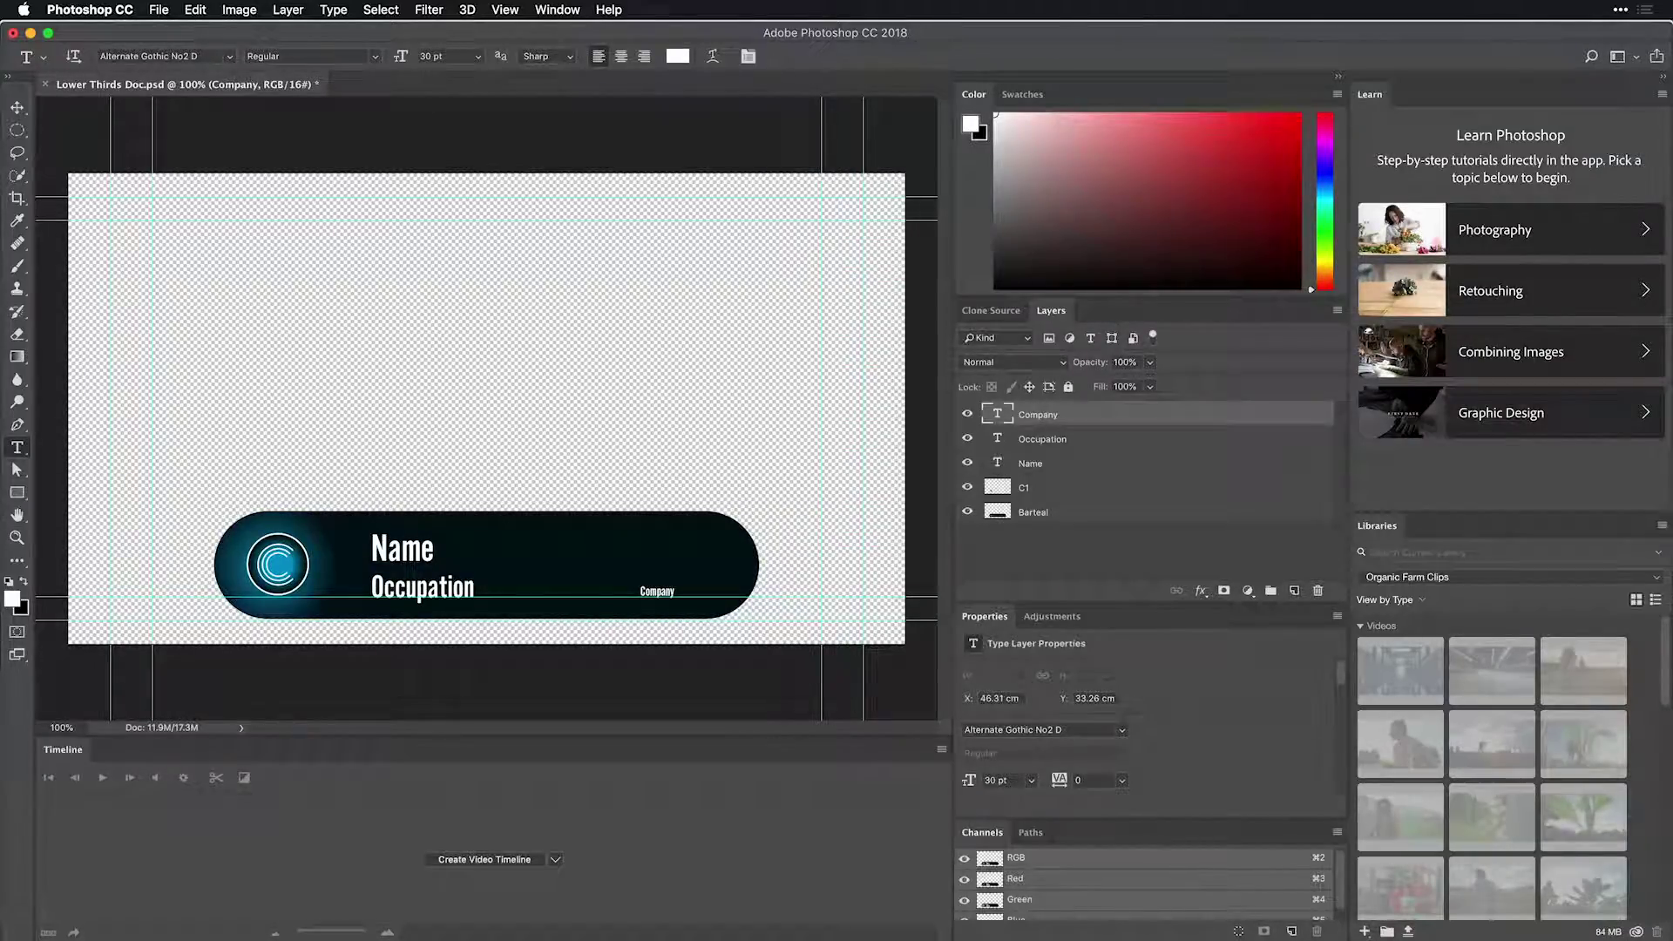
{"action": "left_click", "coordinate": [158, 10]}
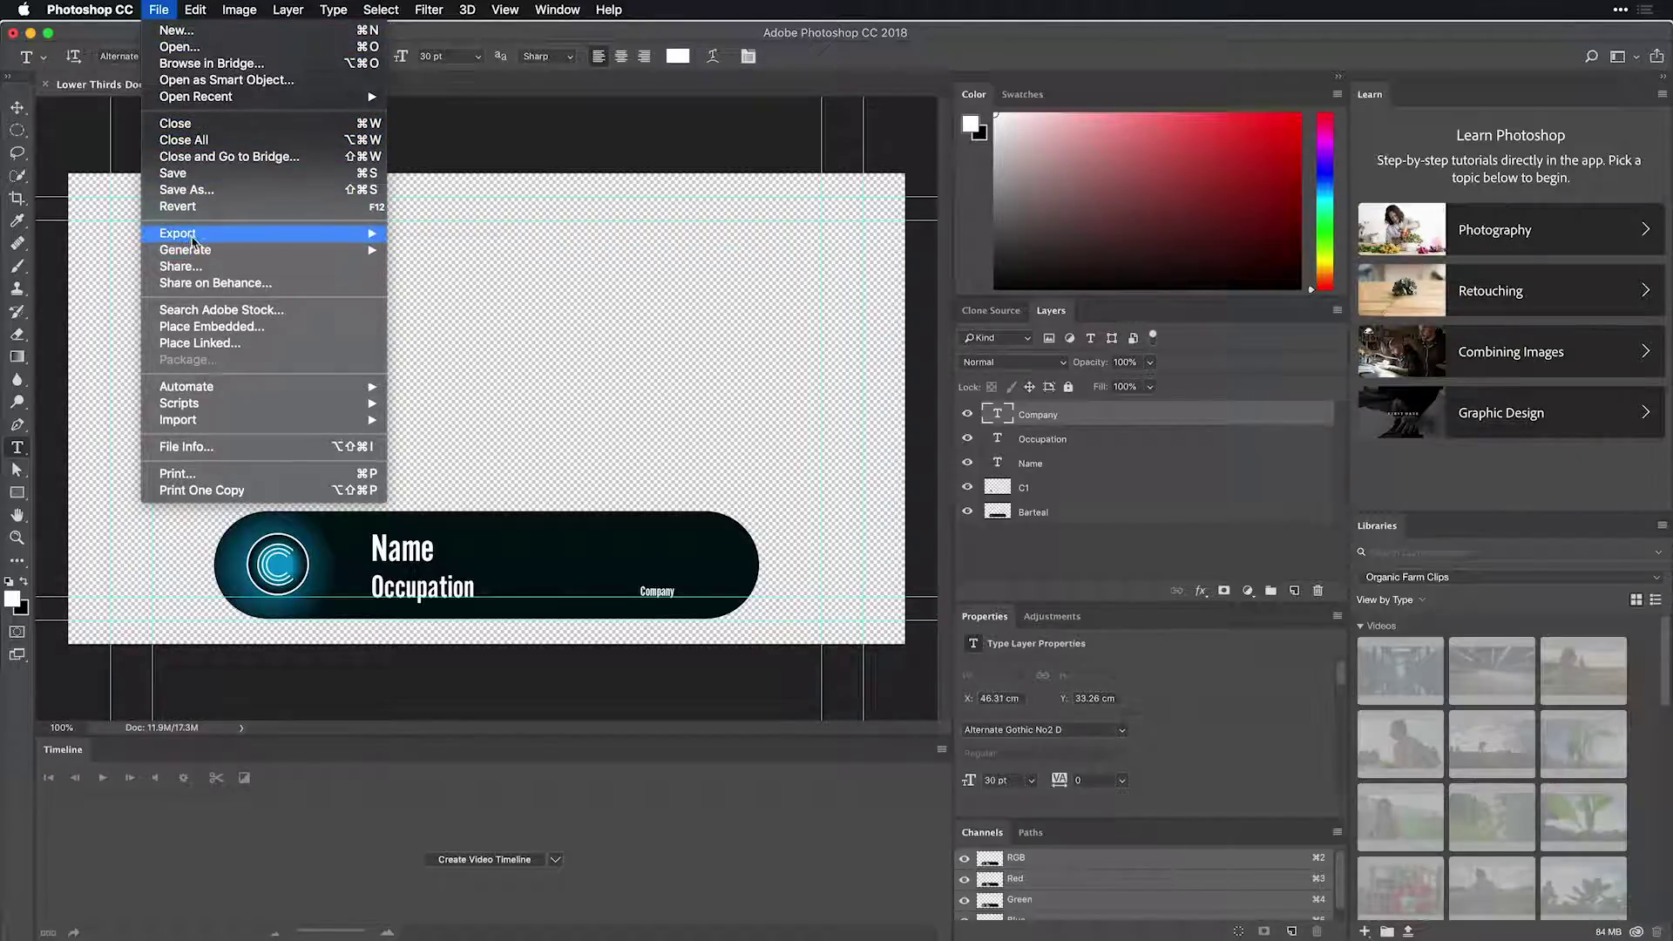
Export all data sets as separate PSDs into Desktop/L3rd, replacing the existing files.
{"action": "mouse_move", "coordinate": [194, 242]}
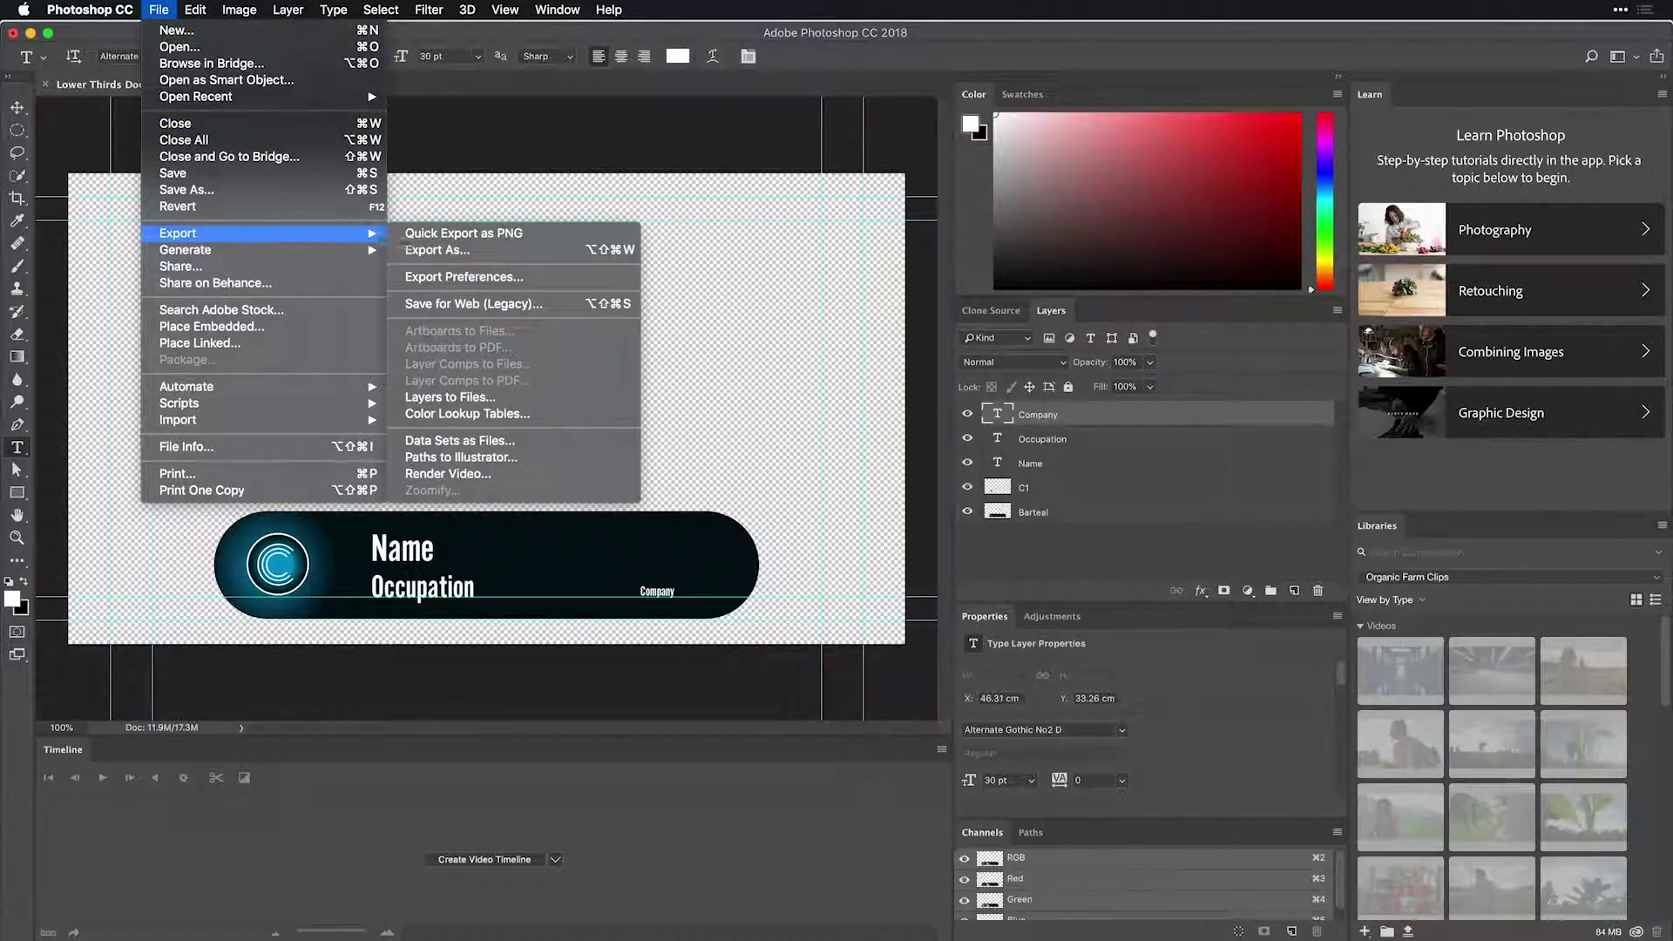
{"action": "left_click", "coordinate": [531, 440]}
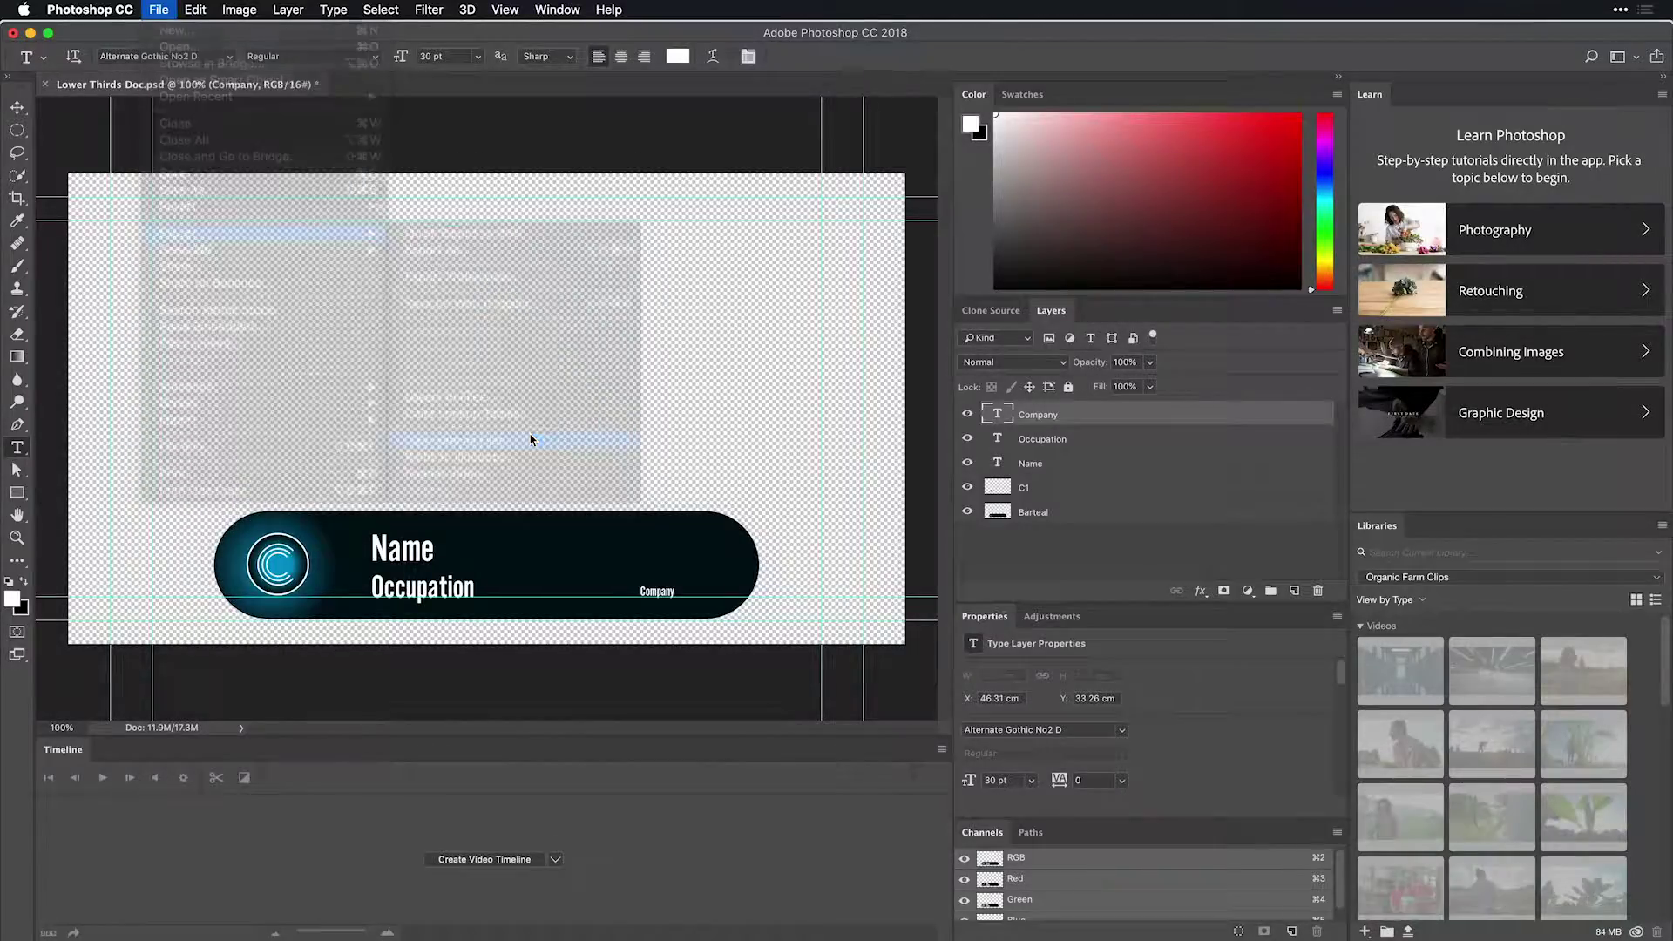
{"action": "left_click_drag", "start_coordinate": [787, 326], "coordinate": [410, 197]}
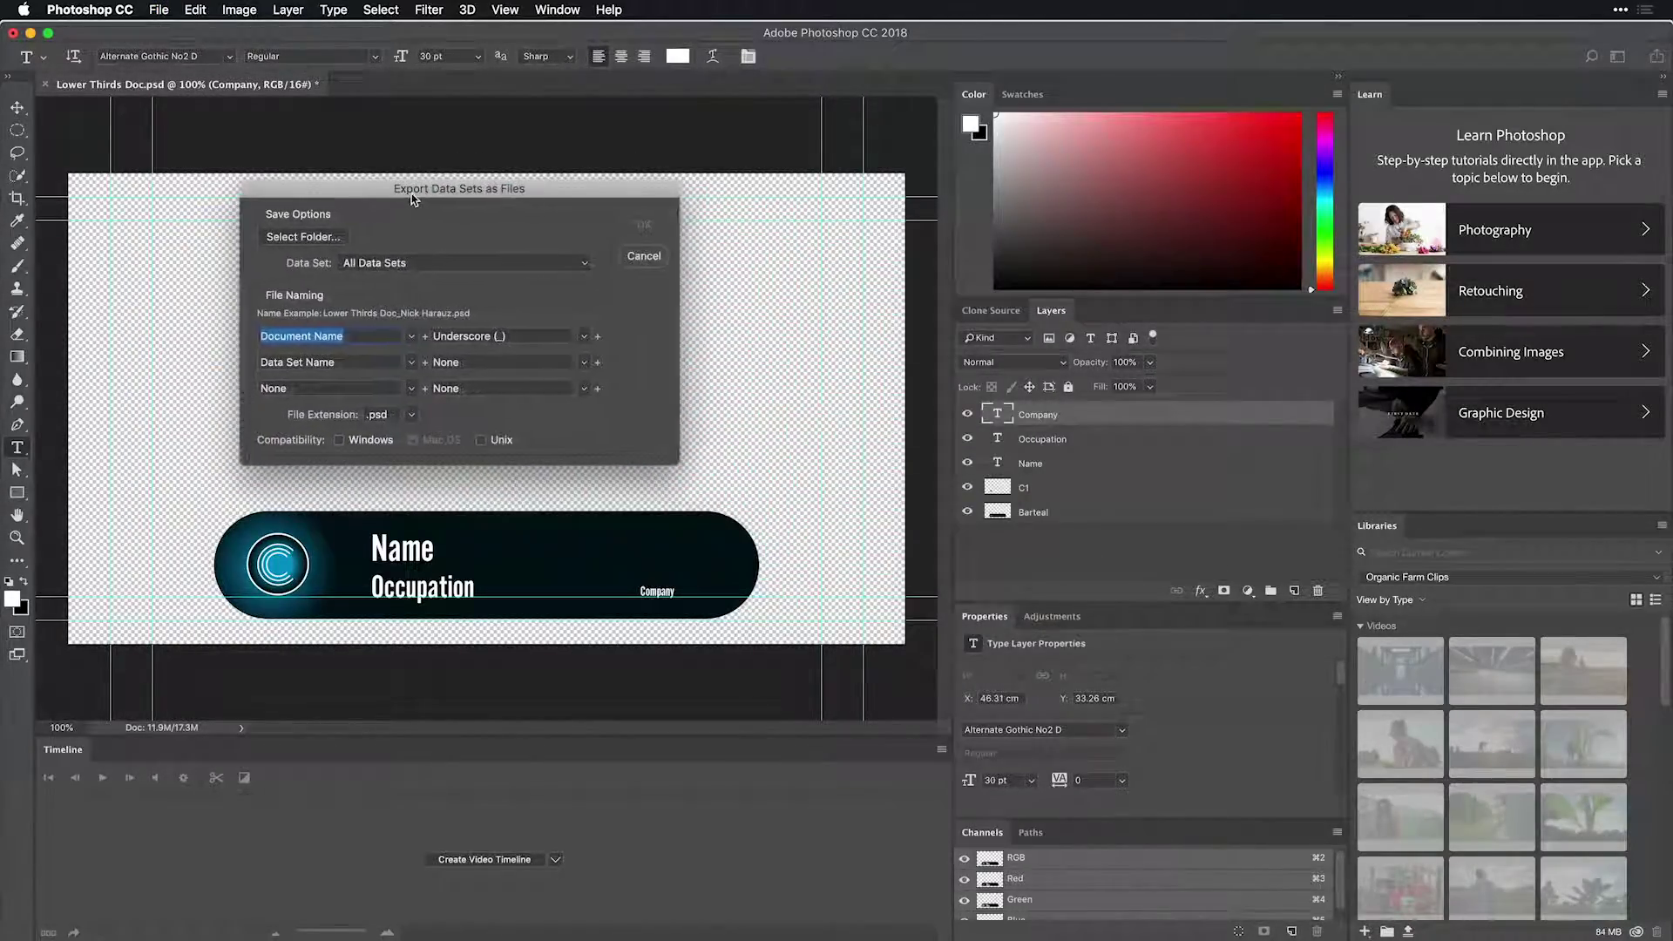
{"action": "left_click", "coordinate": [296, 236]}
{"action": "left_click", "coordinate": [375, 297]}
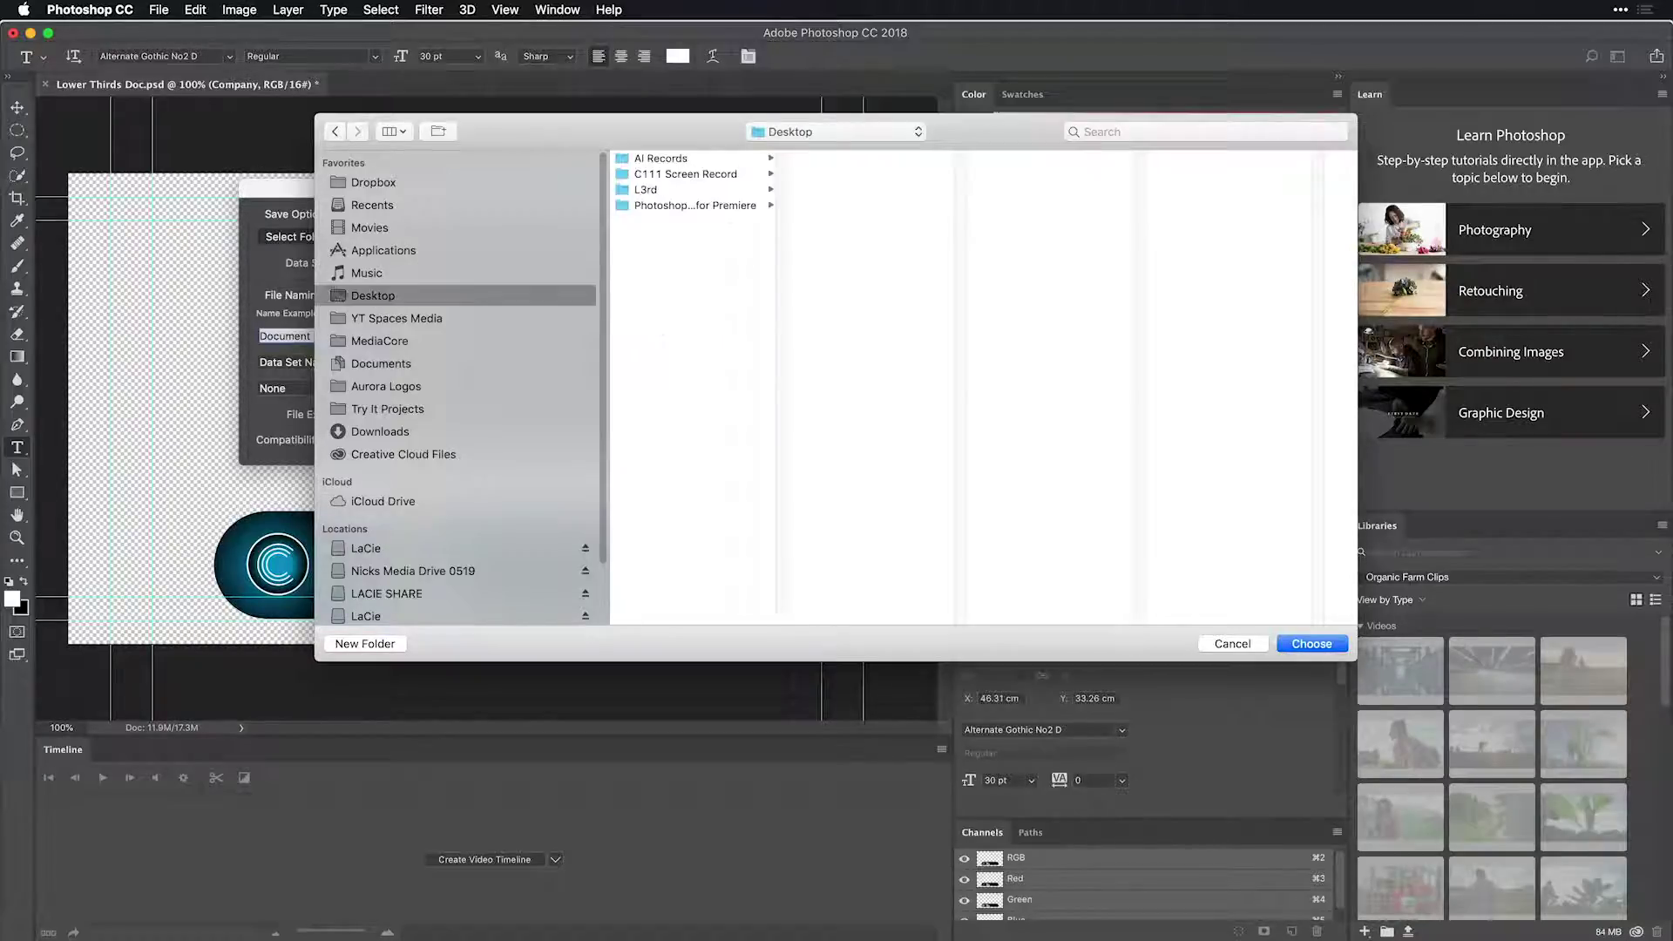
{"action": "left_click", "coordinate": [649, 189]}
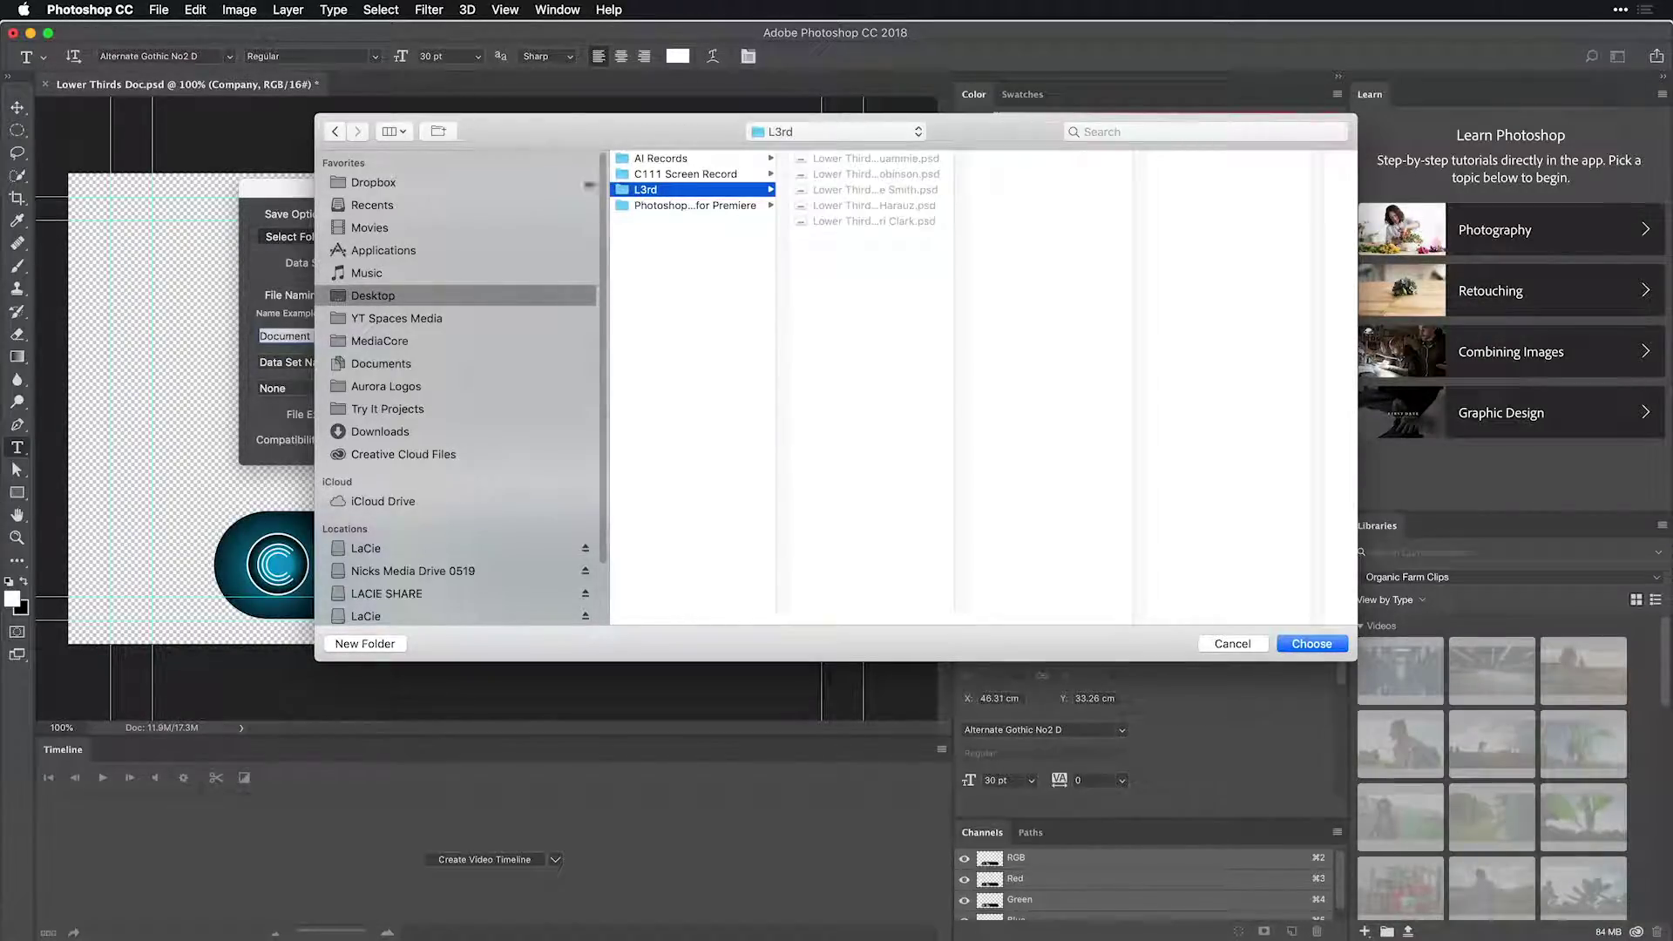
{"action": "left_click", "coordinate": [1311, 643]}
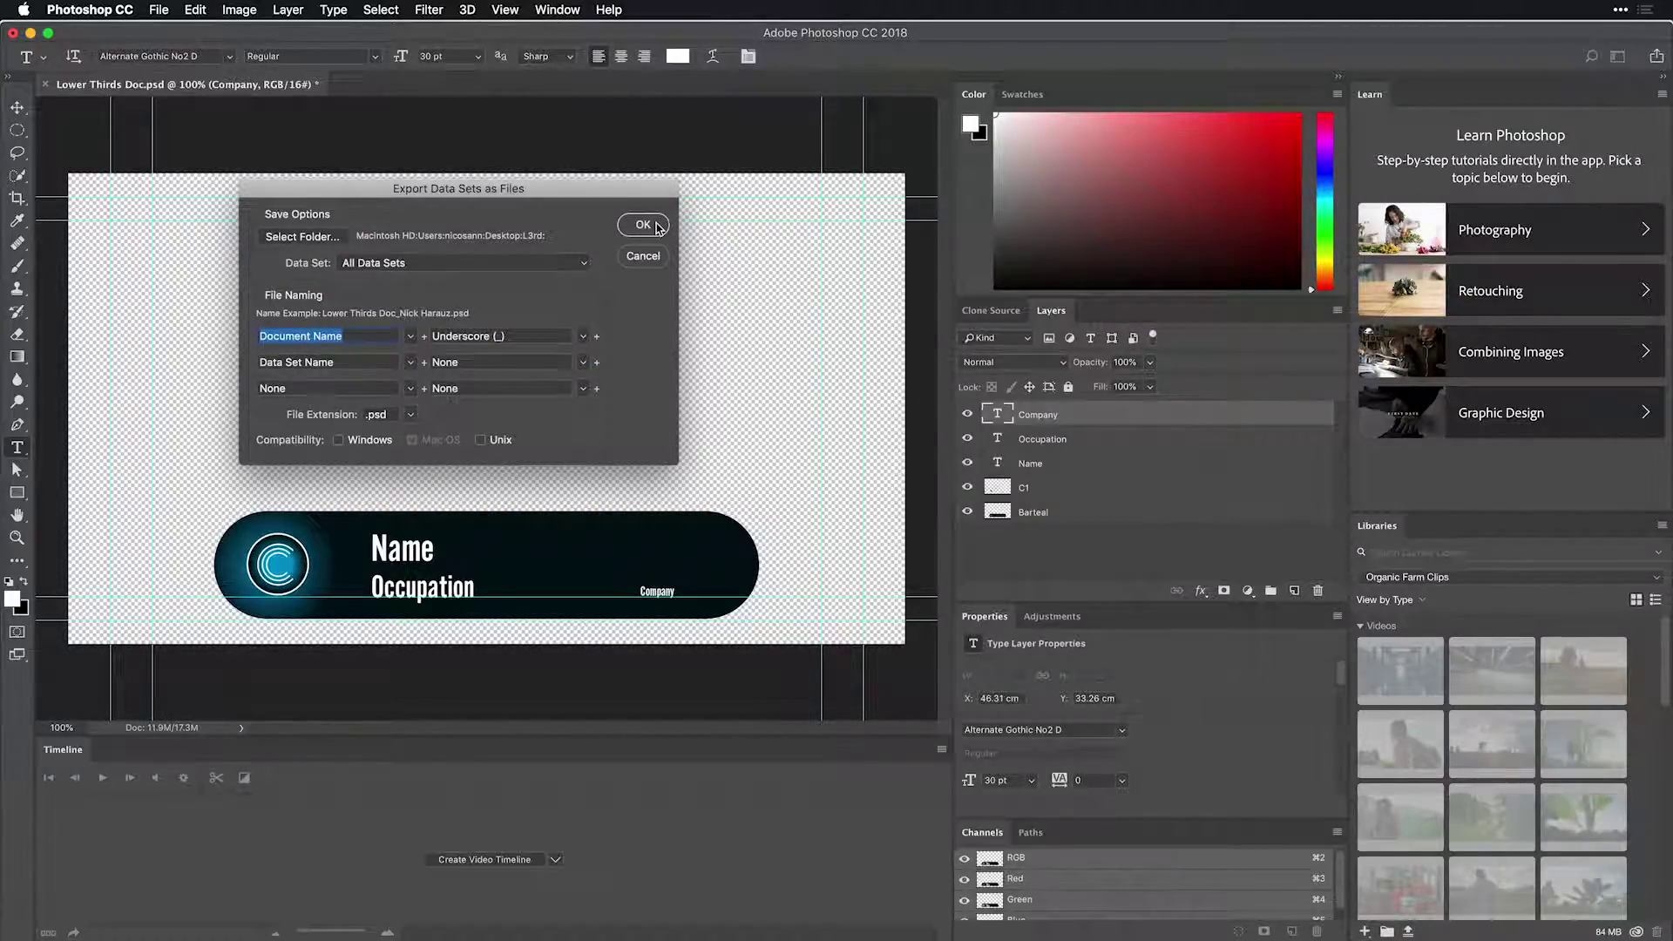
{"action": "left_click", "coordinate": [643, 225]}
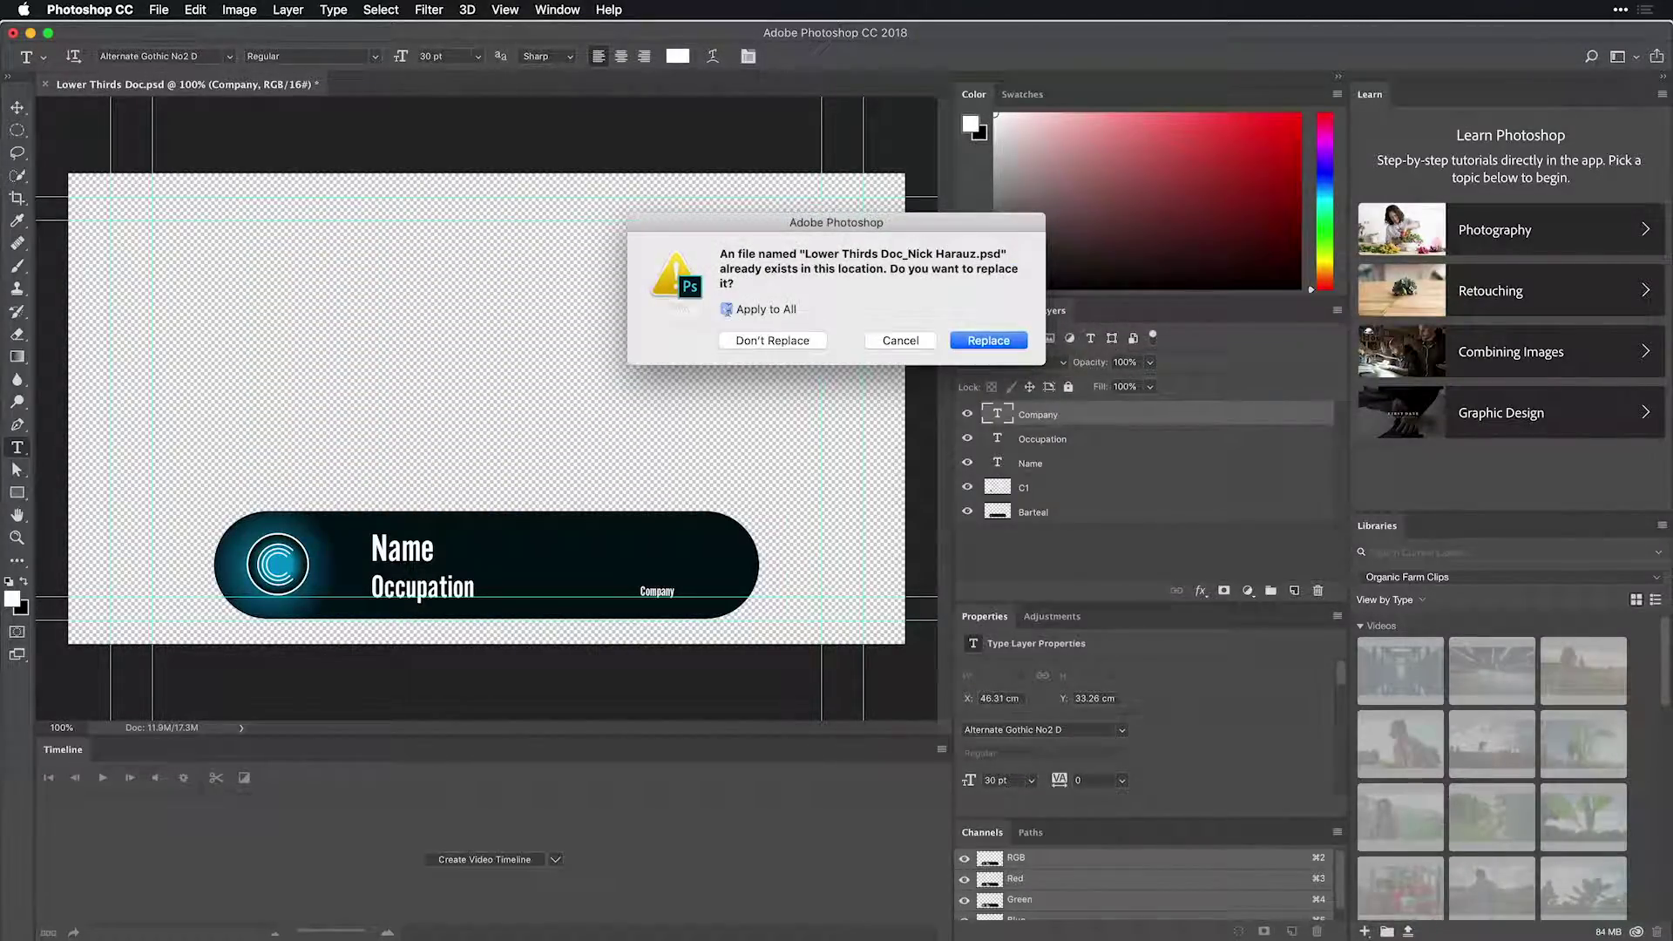
{"action": "left_click", "coordinate": [988, 341]}
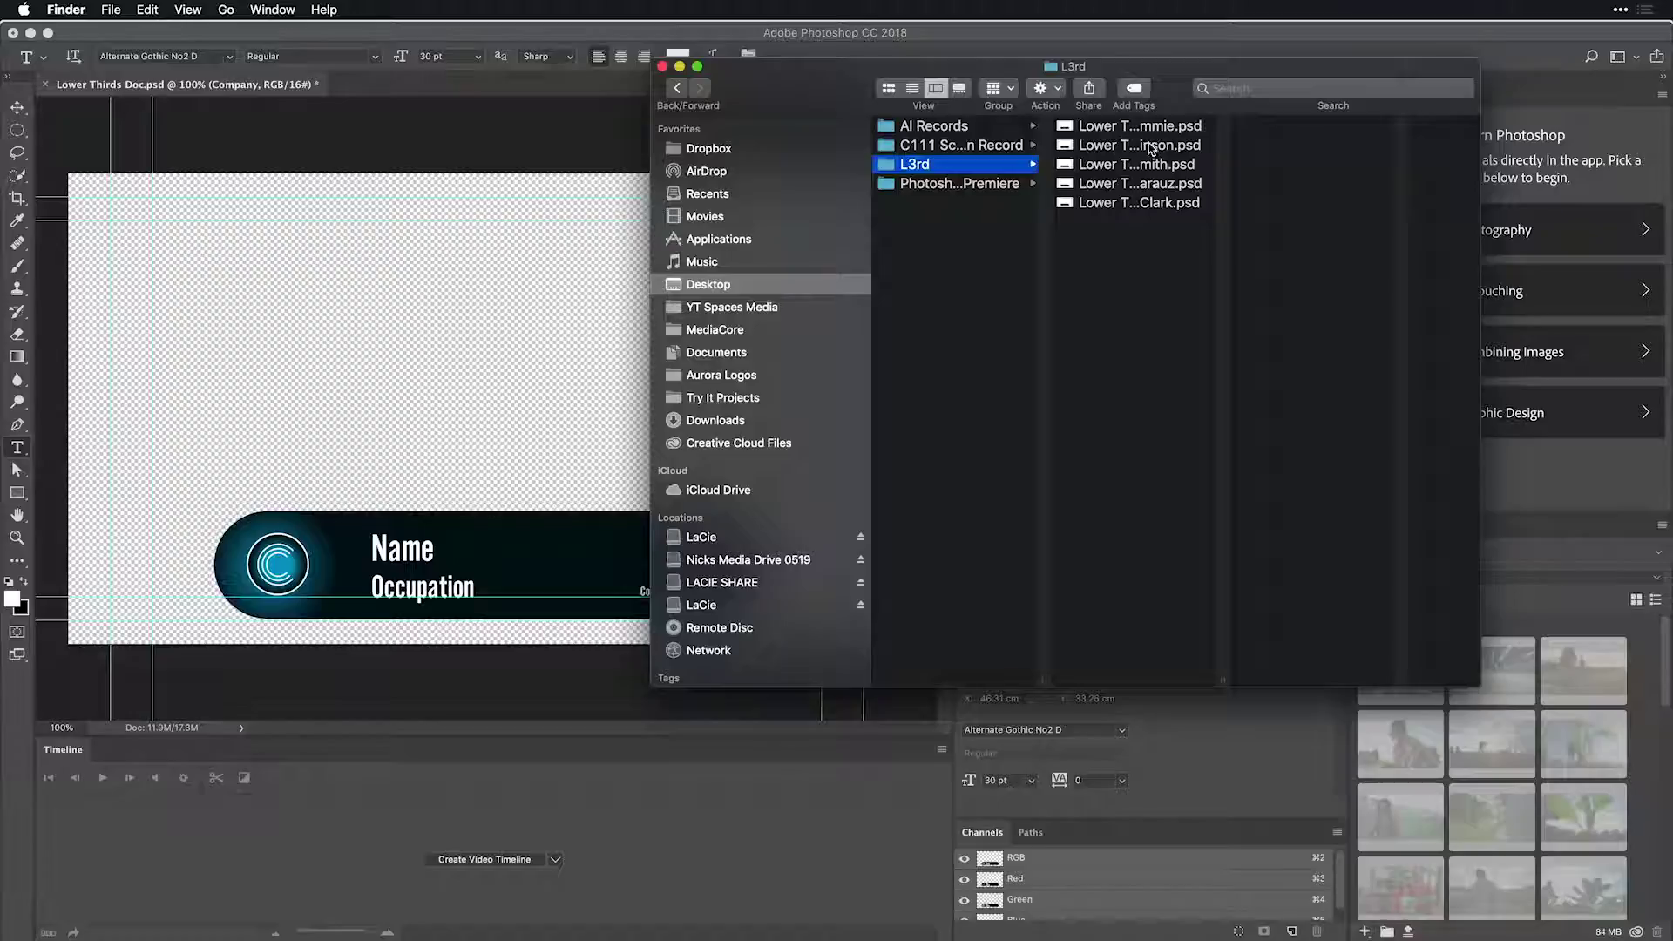
Quick Look the exported Lower Thirds PSDs in Finder one after another.
{"action": "left_click", "coordinate": [1137, 123]}
{"action": "key", "text": "space"}
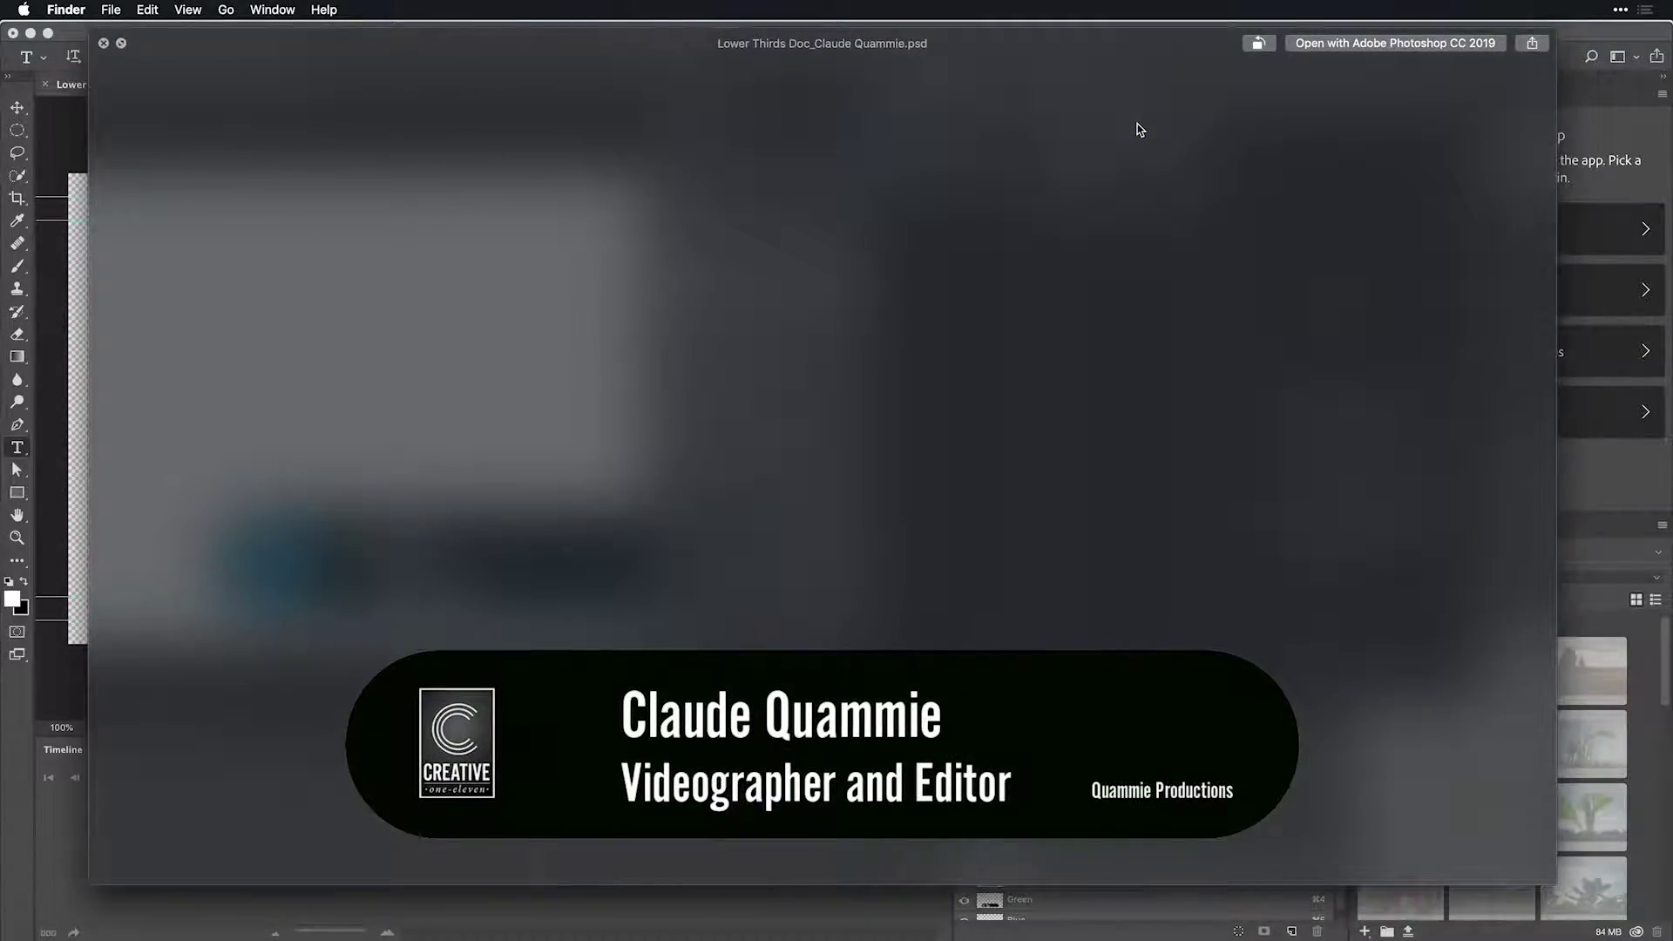
{"action": "key", "text": "Down"}
{"action": "key", "text": "Down"}
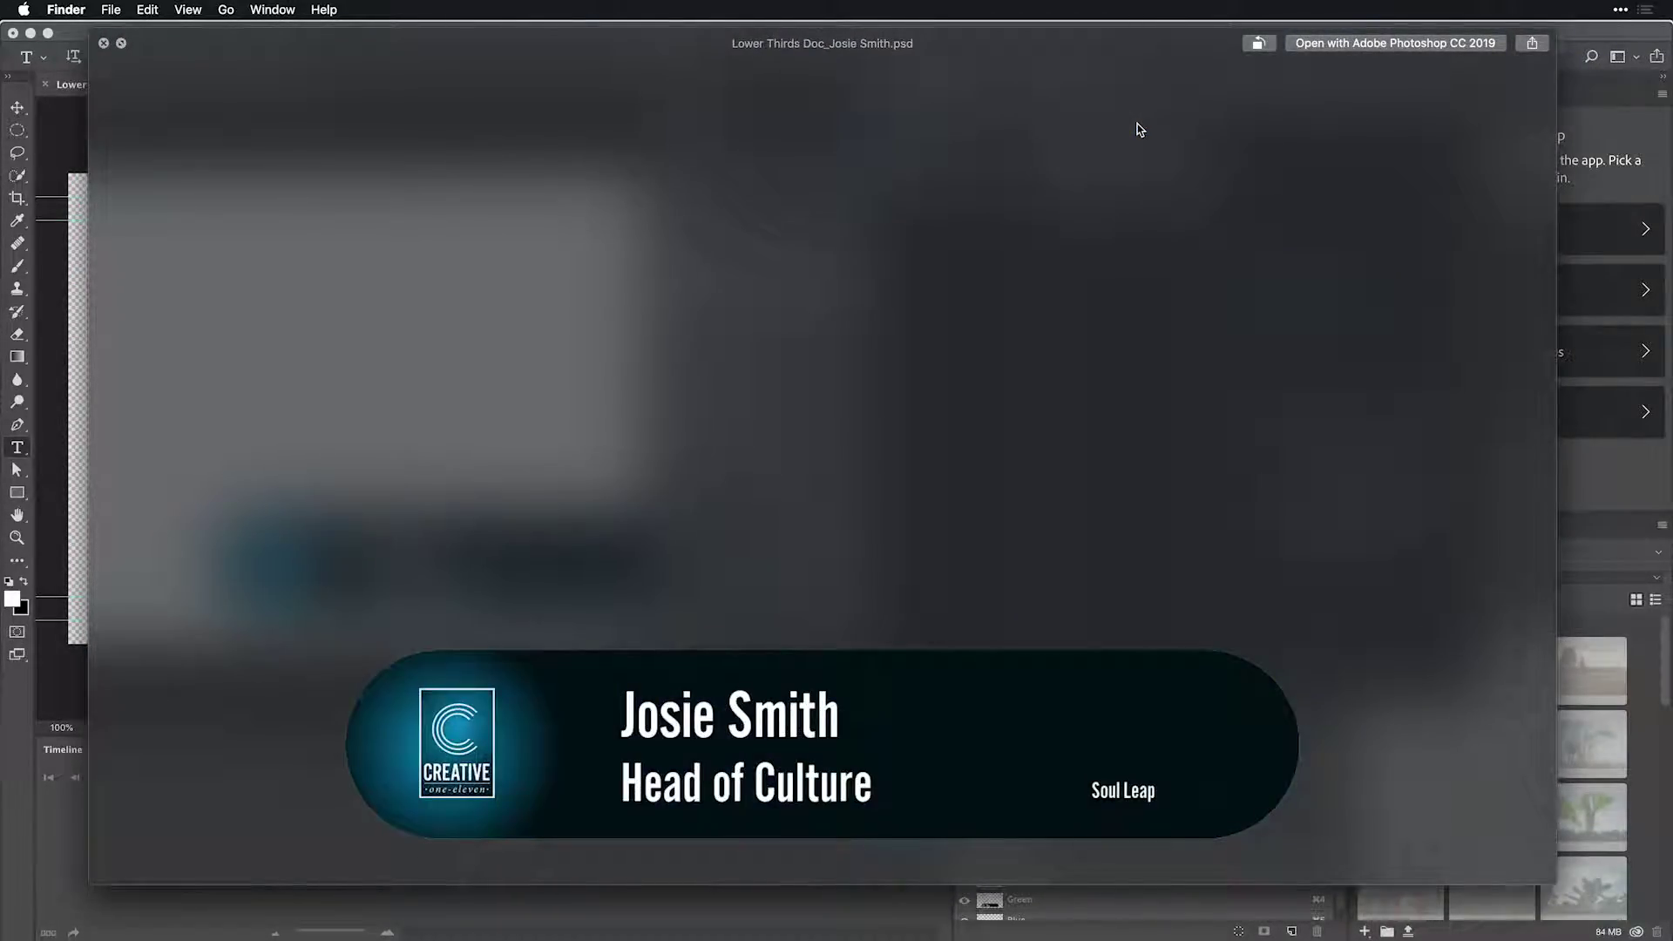
{"action": "key", "text": "Down"}
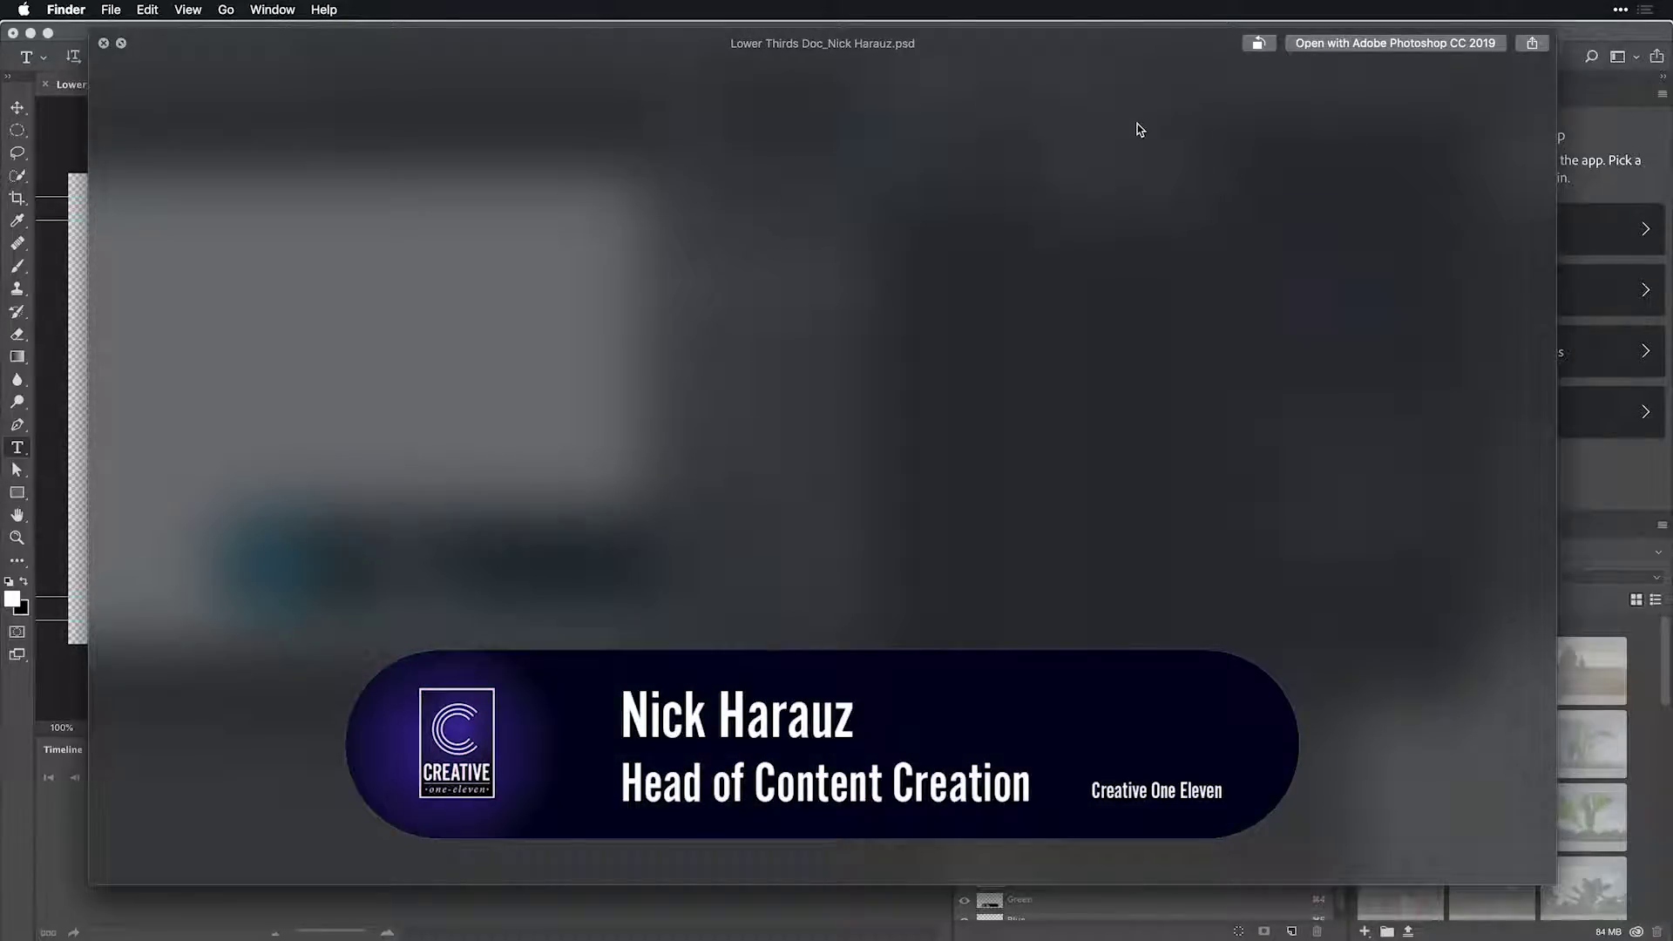
{"action": "key", "text": "Down"}
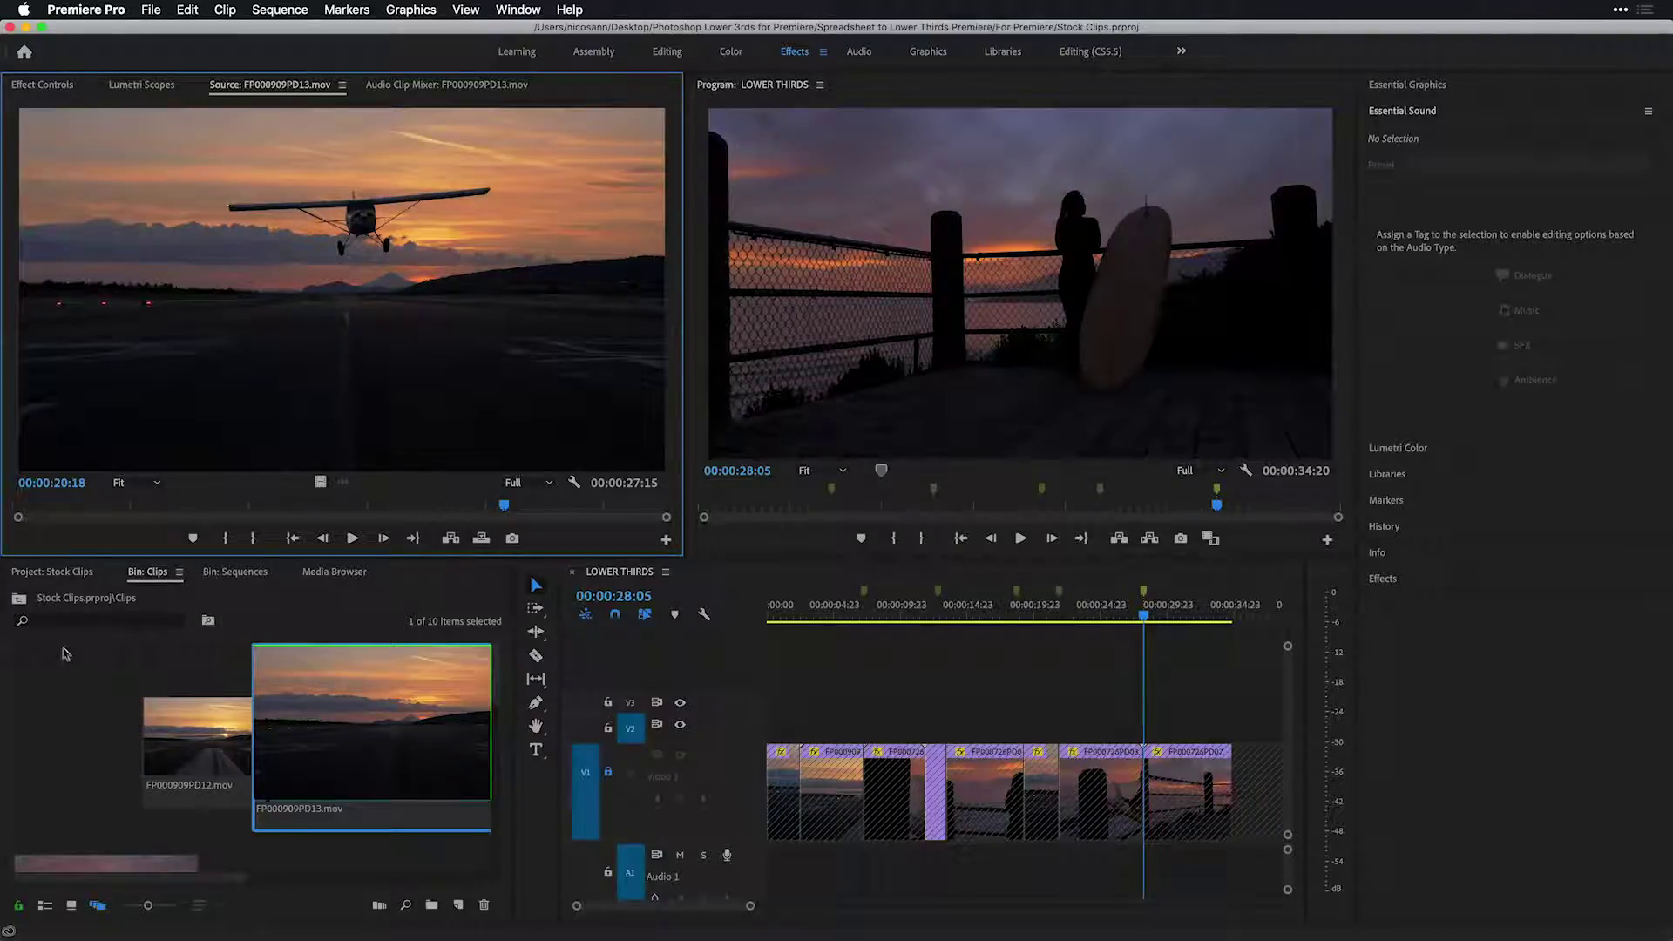
Switch Premiere Pro to the Assembly workspace and show the Project: Stock Clips panel.
{"action": "left_click", "coordinate": [21, 600]}
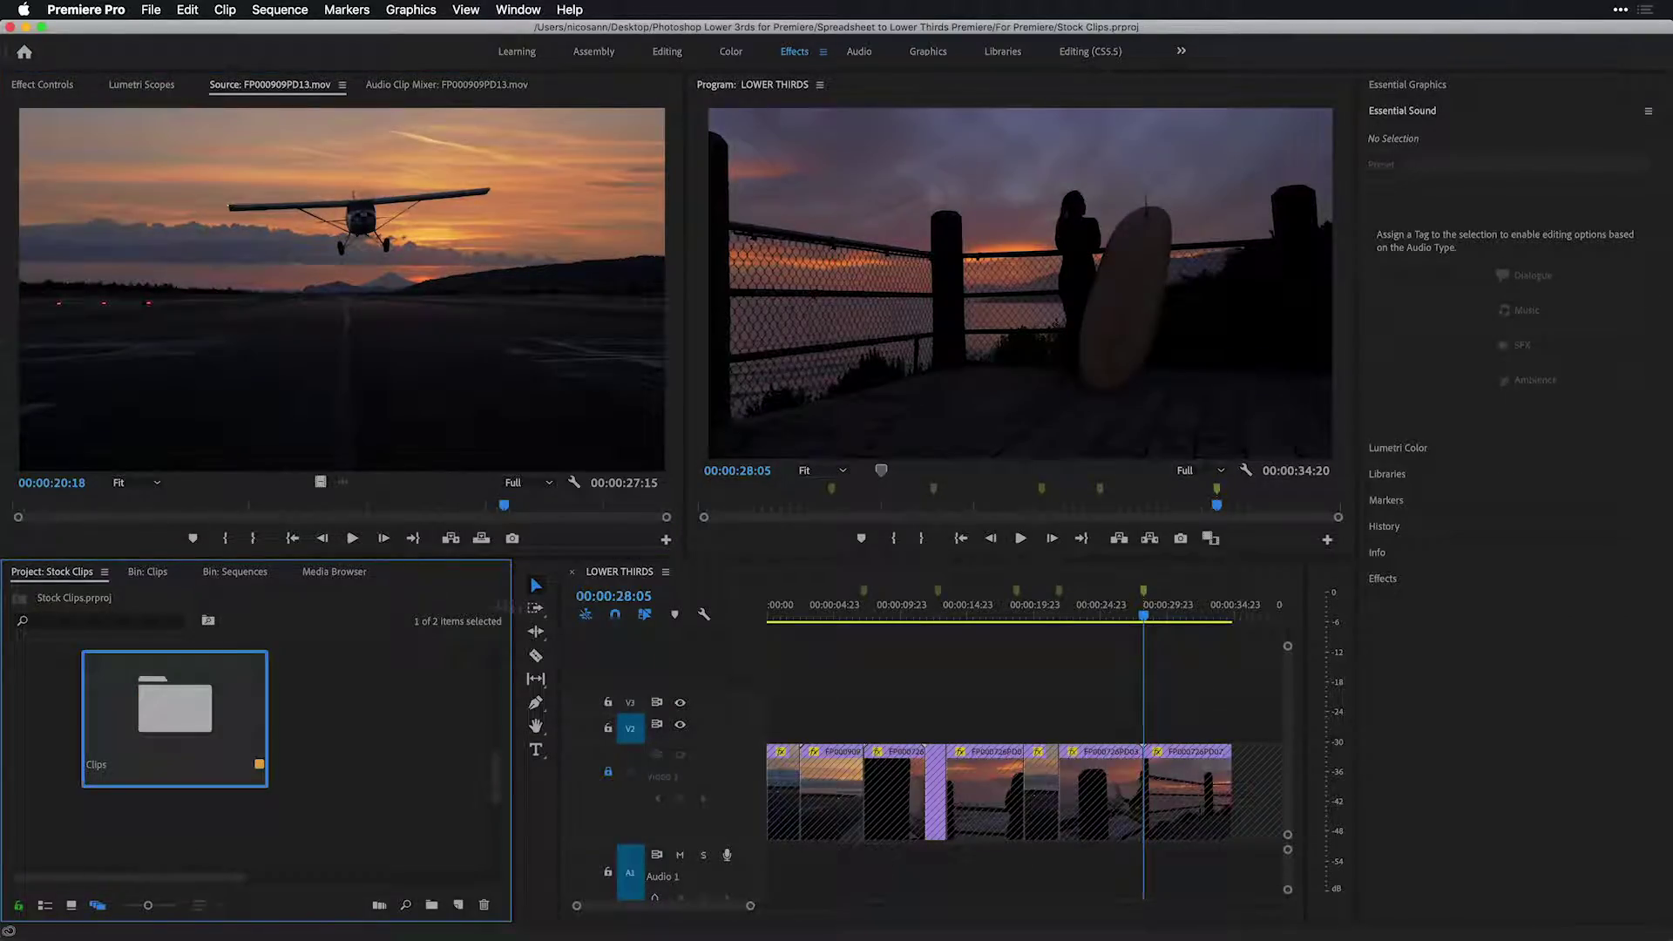
{"action": "left_click", "coordinate": [608, 53]}
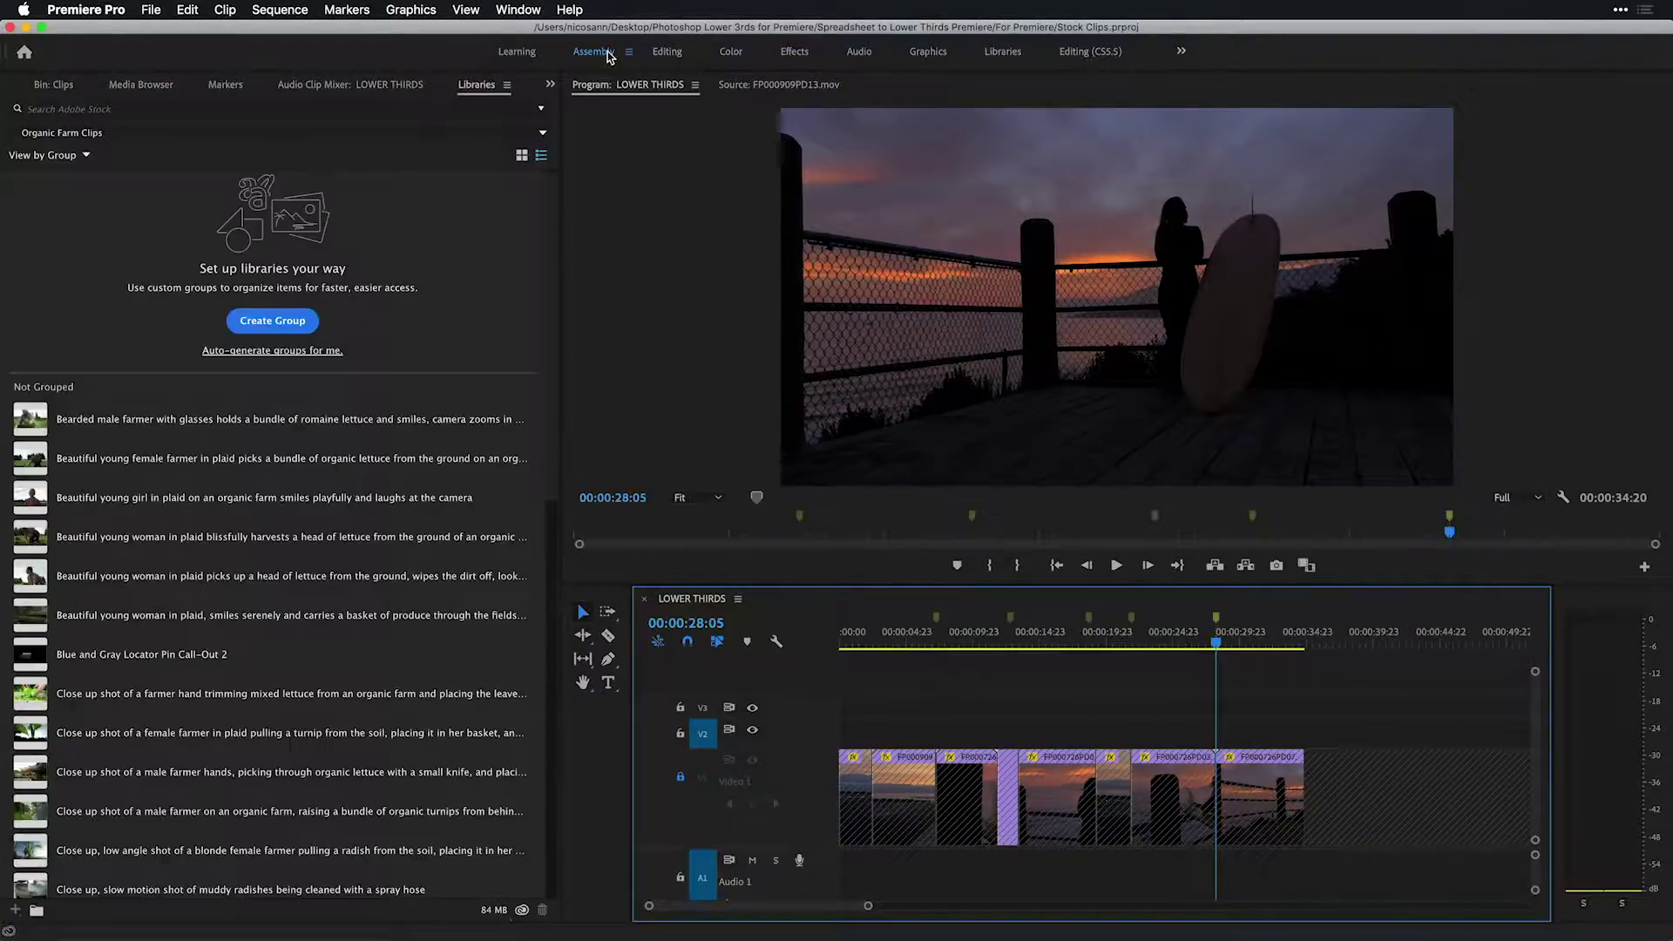
{"action": "left_click", "coordinate": [550, 84]}
{"action": "left_click", "coordinate": [601, 103]}
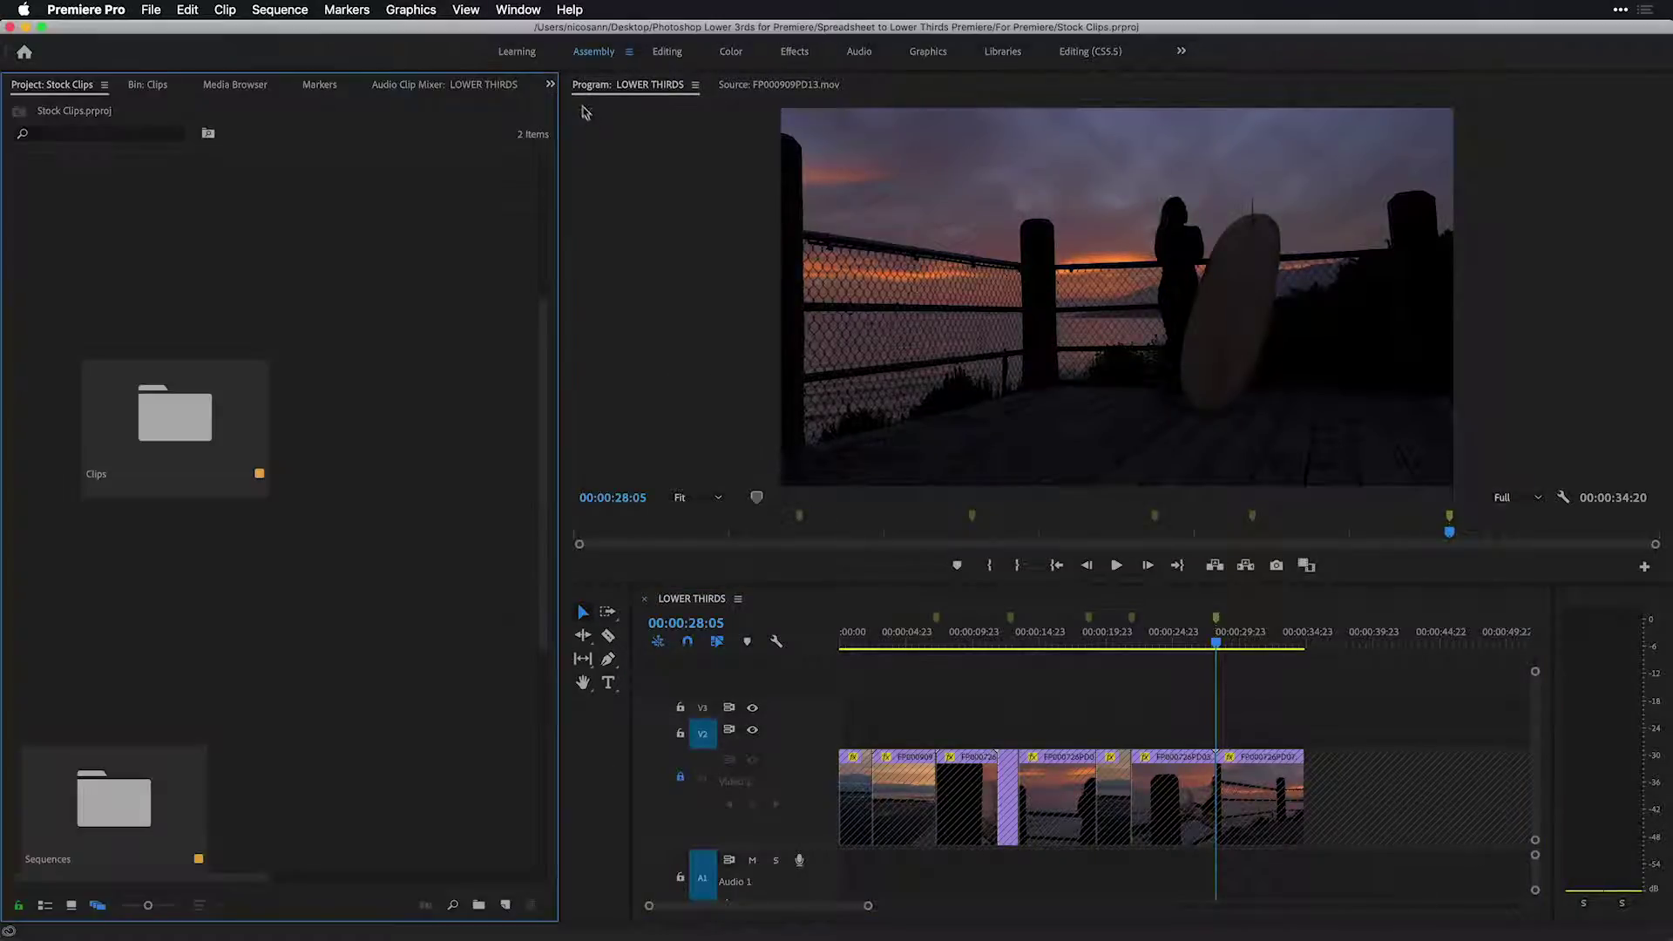
Import the L3rd folder with Merge All Layers for each PSD and open the L3rd bin.
{"action": "double_click", "coordinate": [248, 250]}
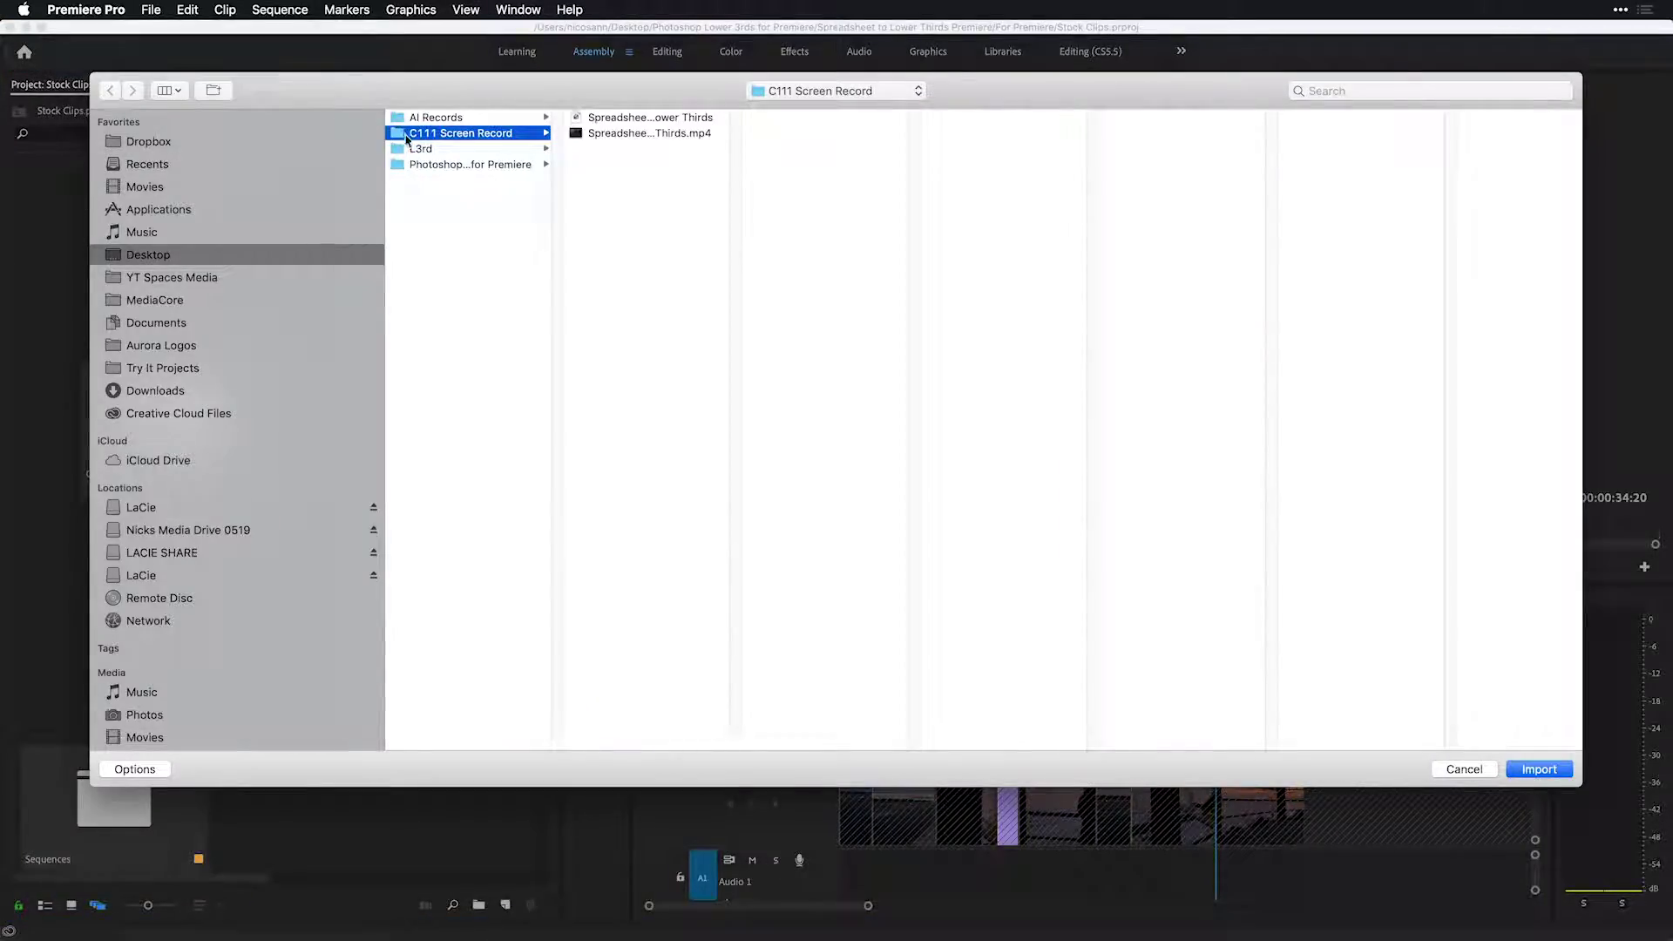
{"action": "left_click", "coordinate": [411, 149]}
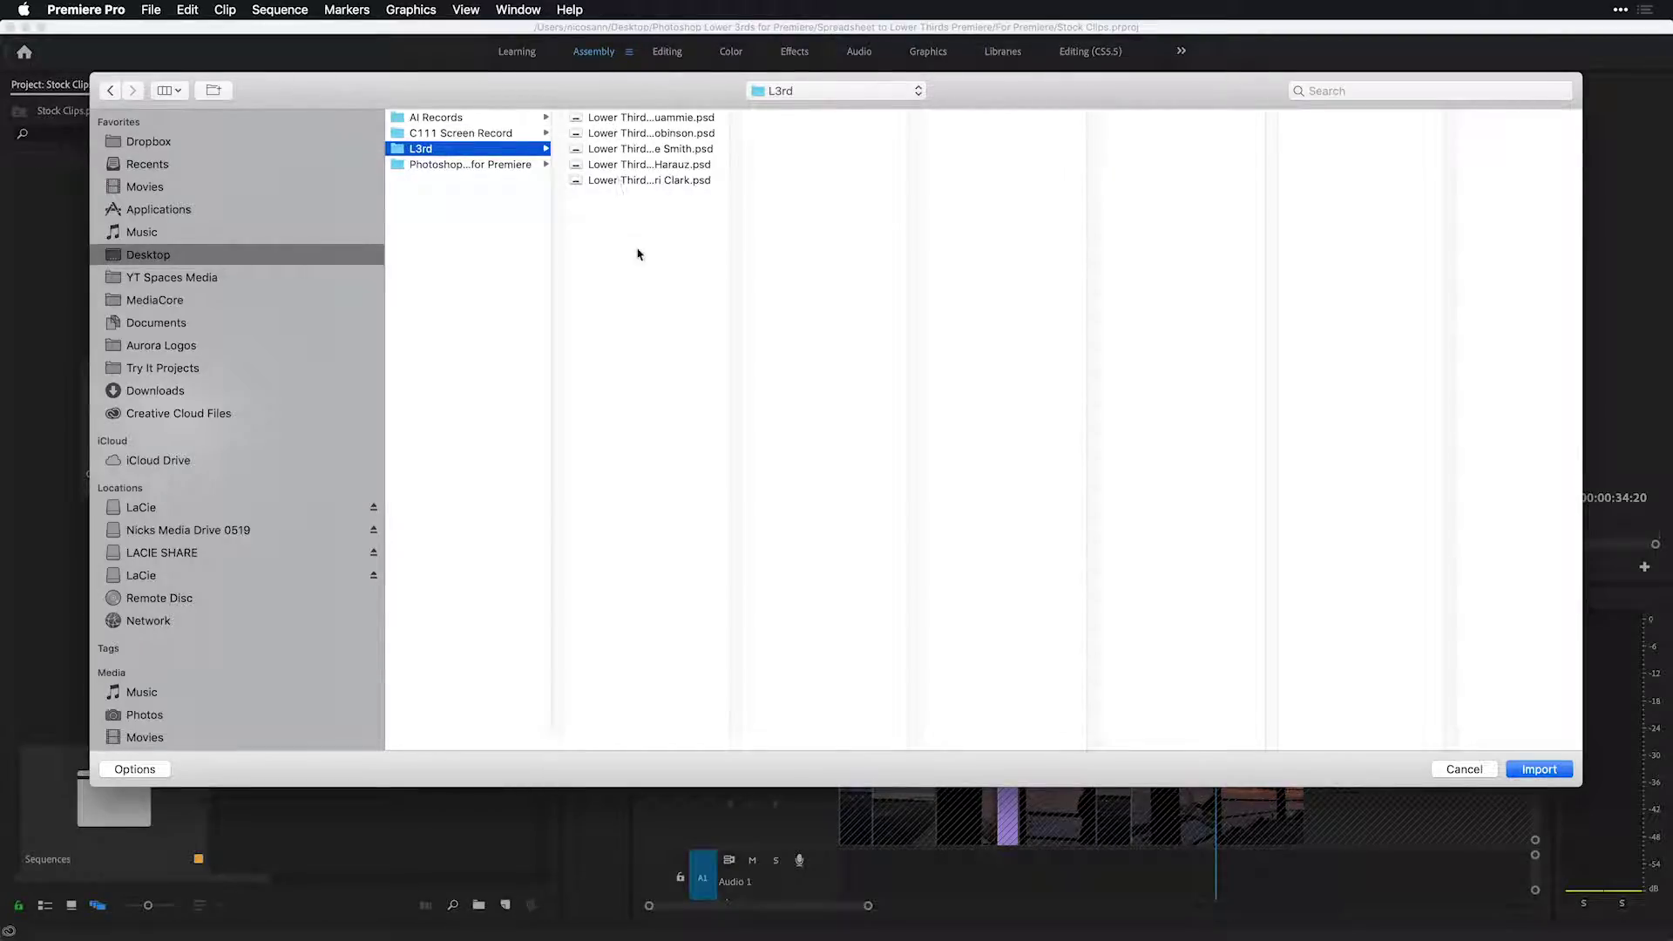
{"action": "left_click", "coordinate": [1542, 770]}
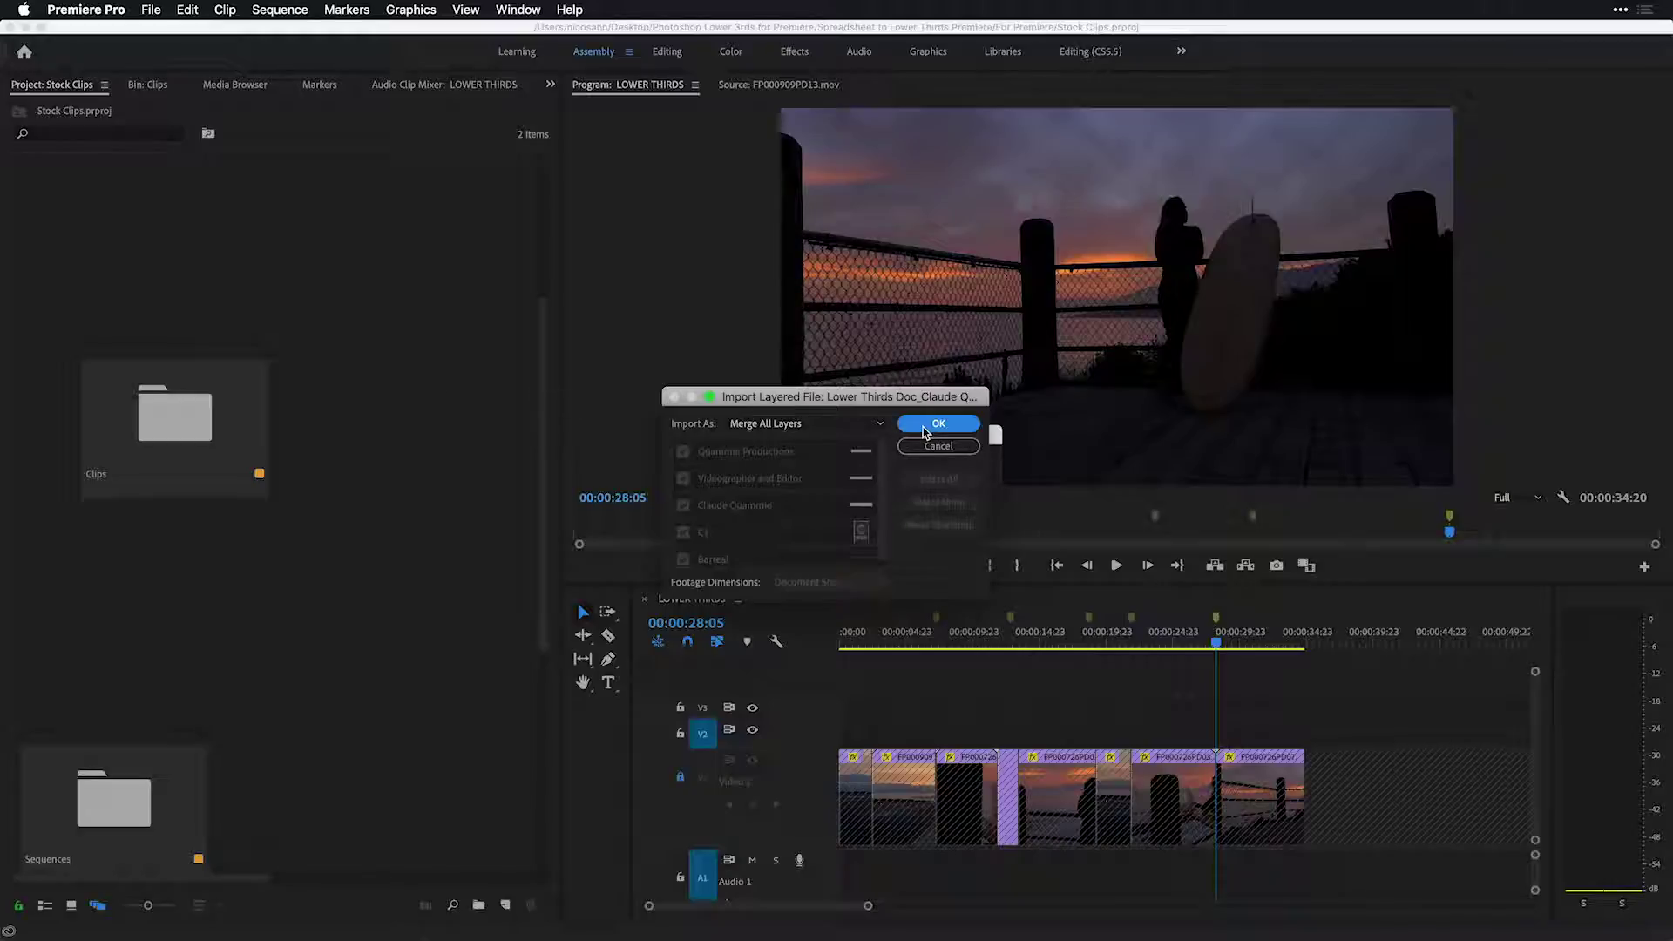
{"action": "left_click", "coordinate": [923, 426]}
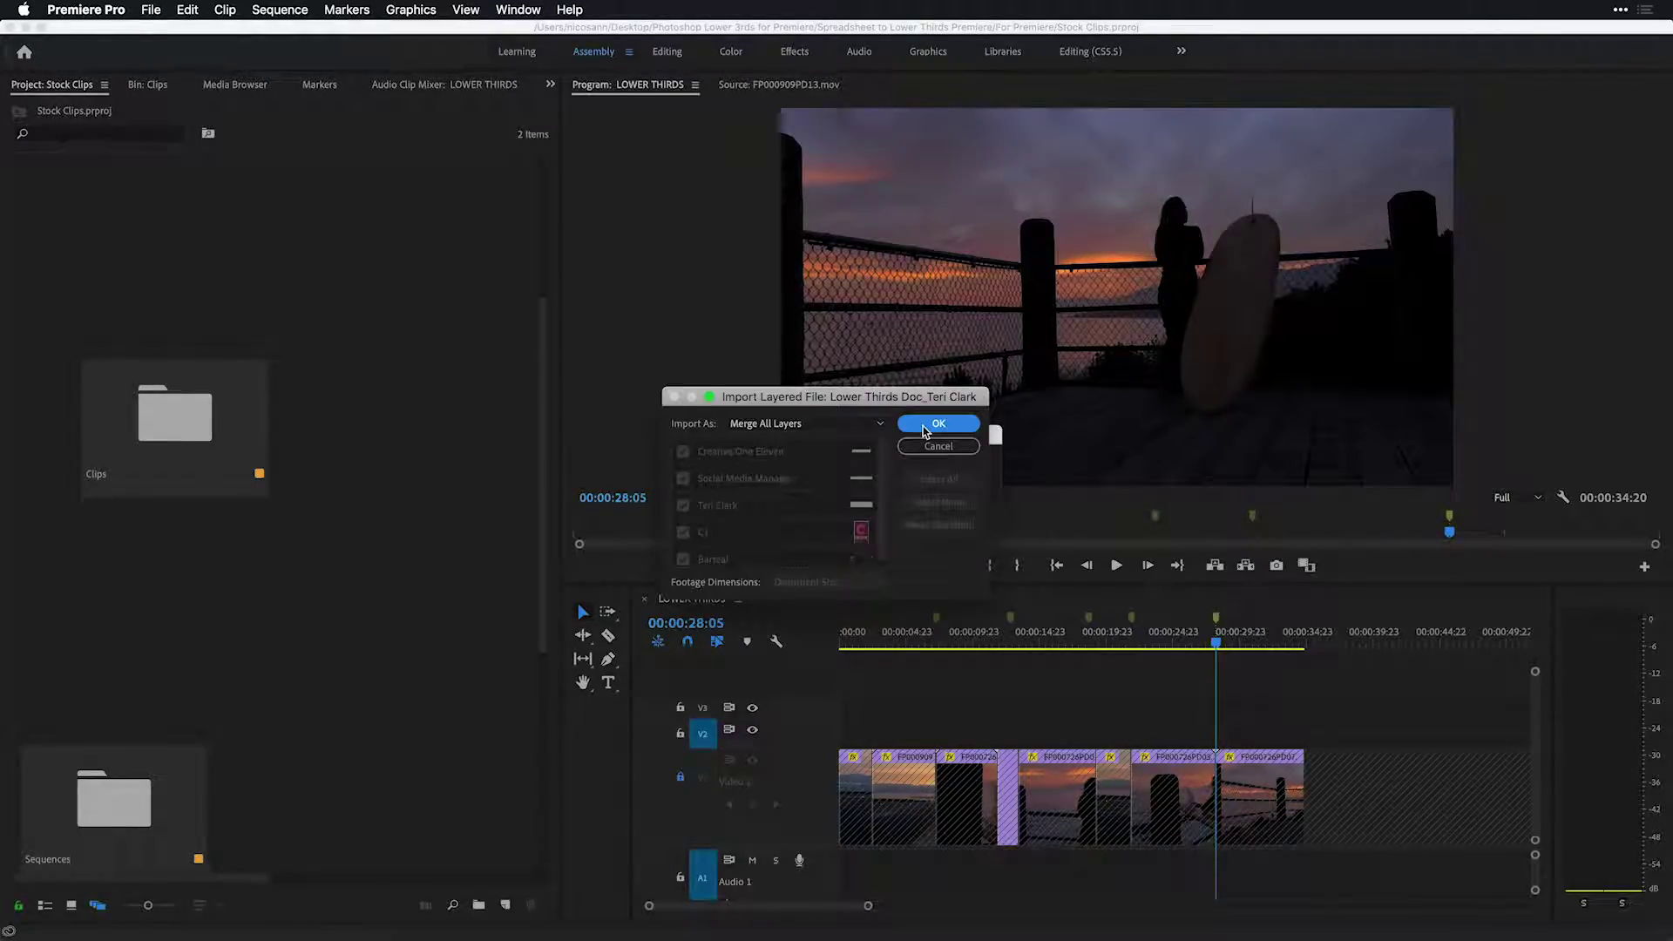
{"action": "left_click", "coordinate": [923, 426]}
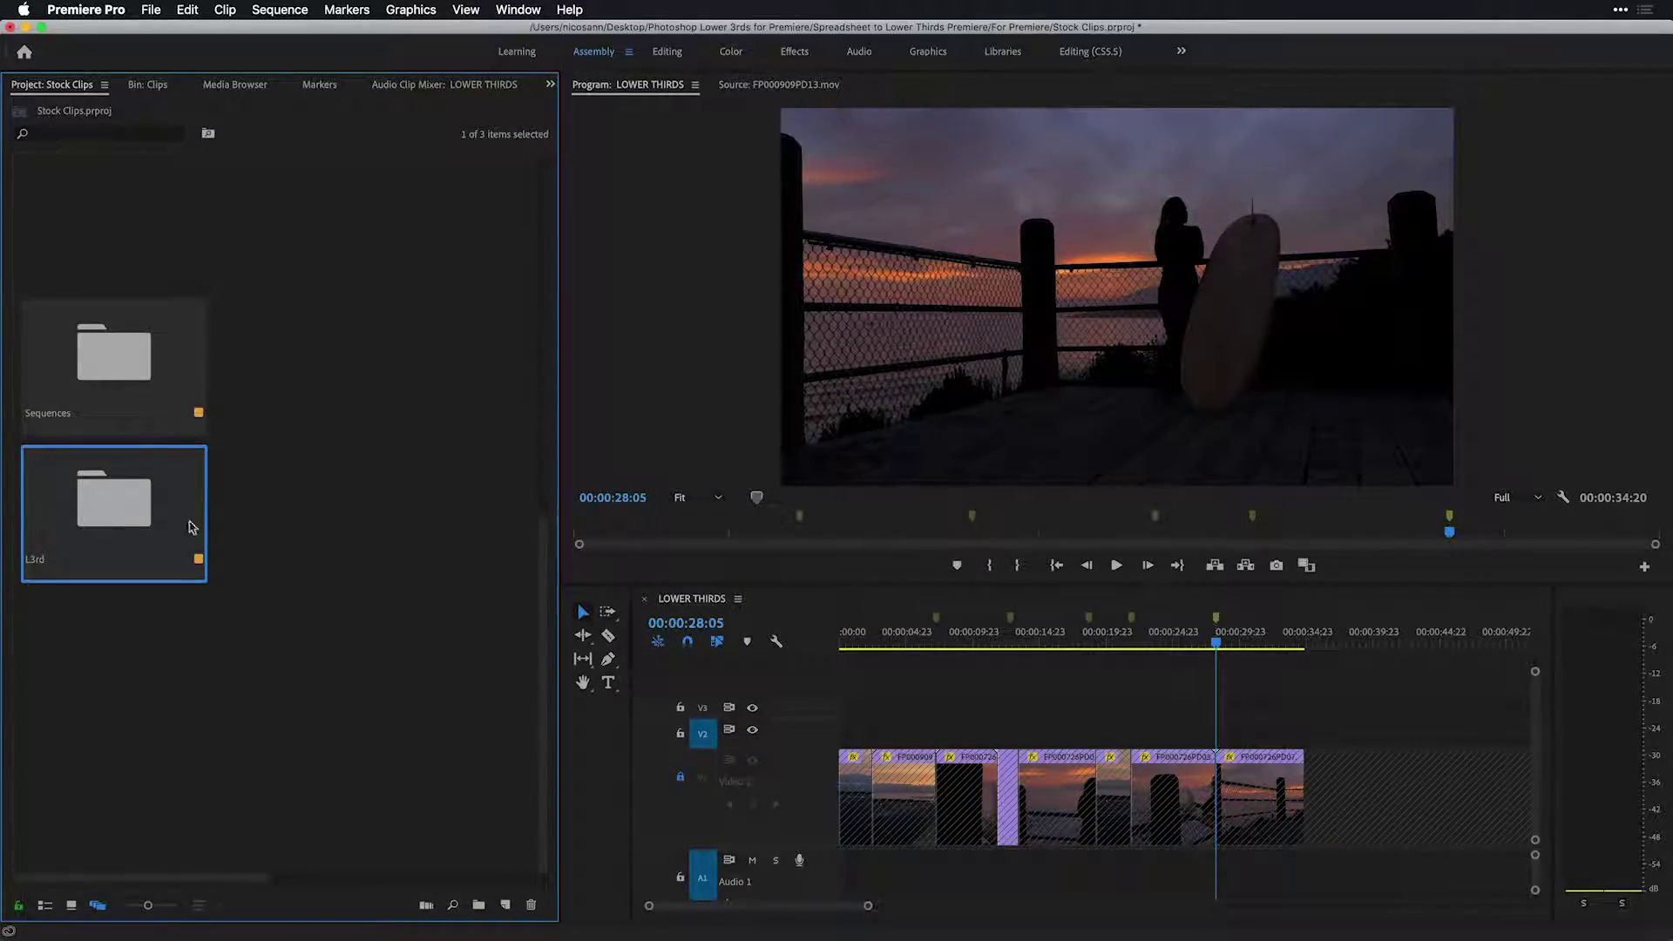
{"action": "double_click", "coordinate": [130, 510]}
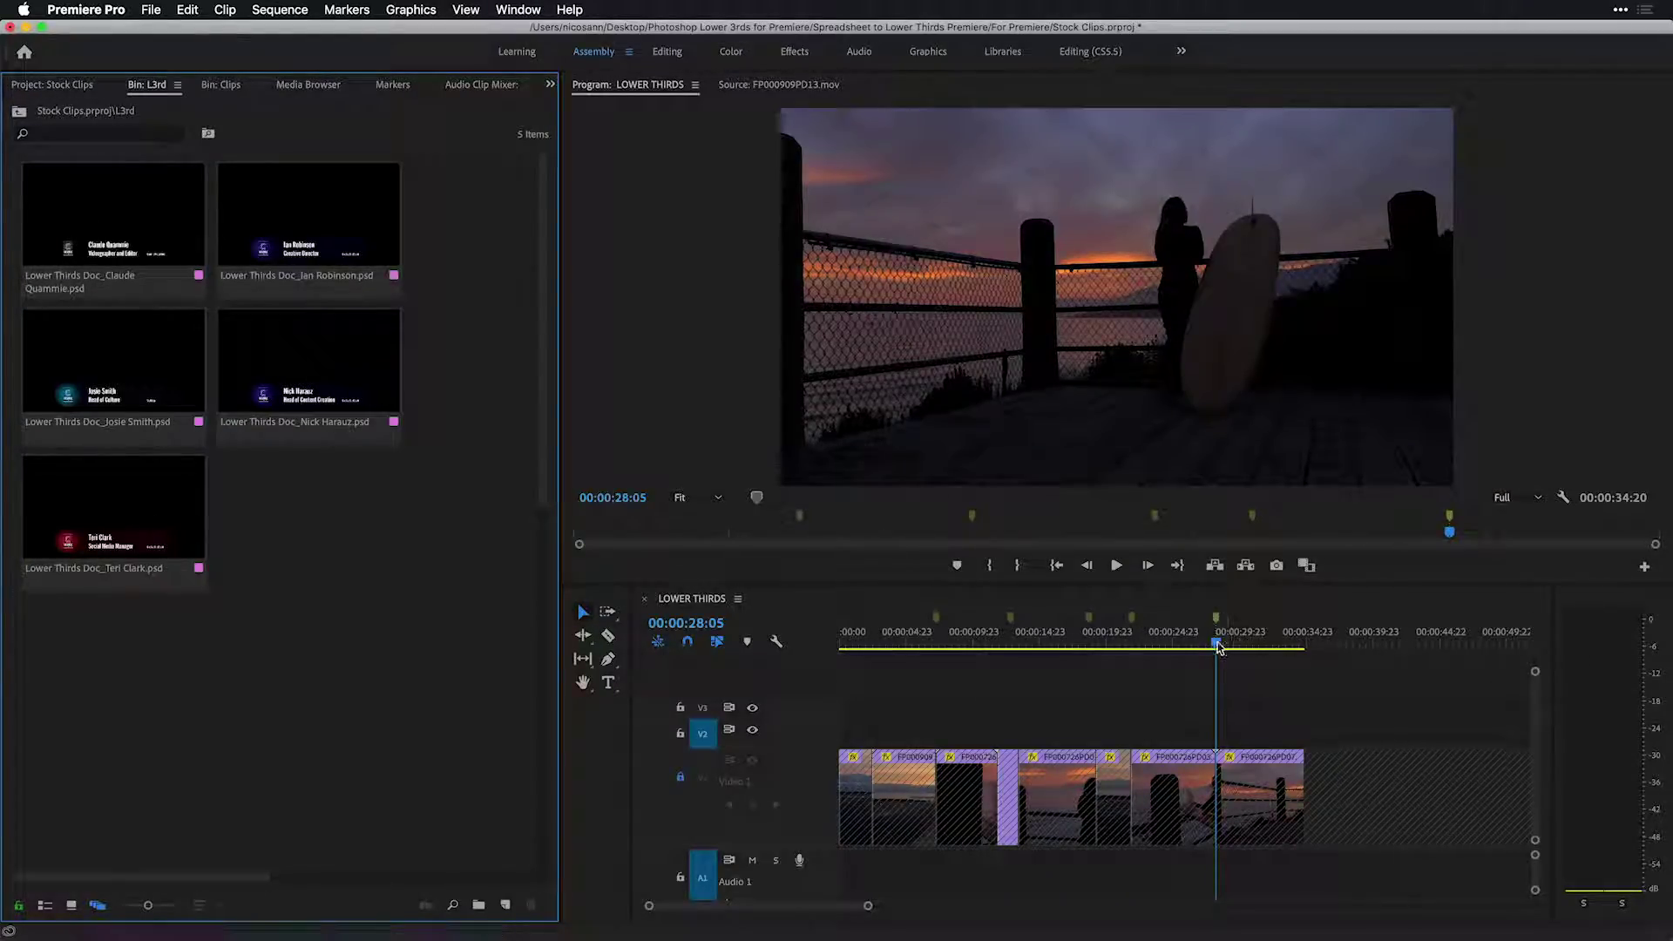
{"action": "left_click_drag", "start_coordinate": [1218, 646], "coordinate": [811, 648]}
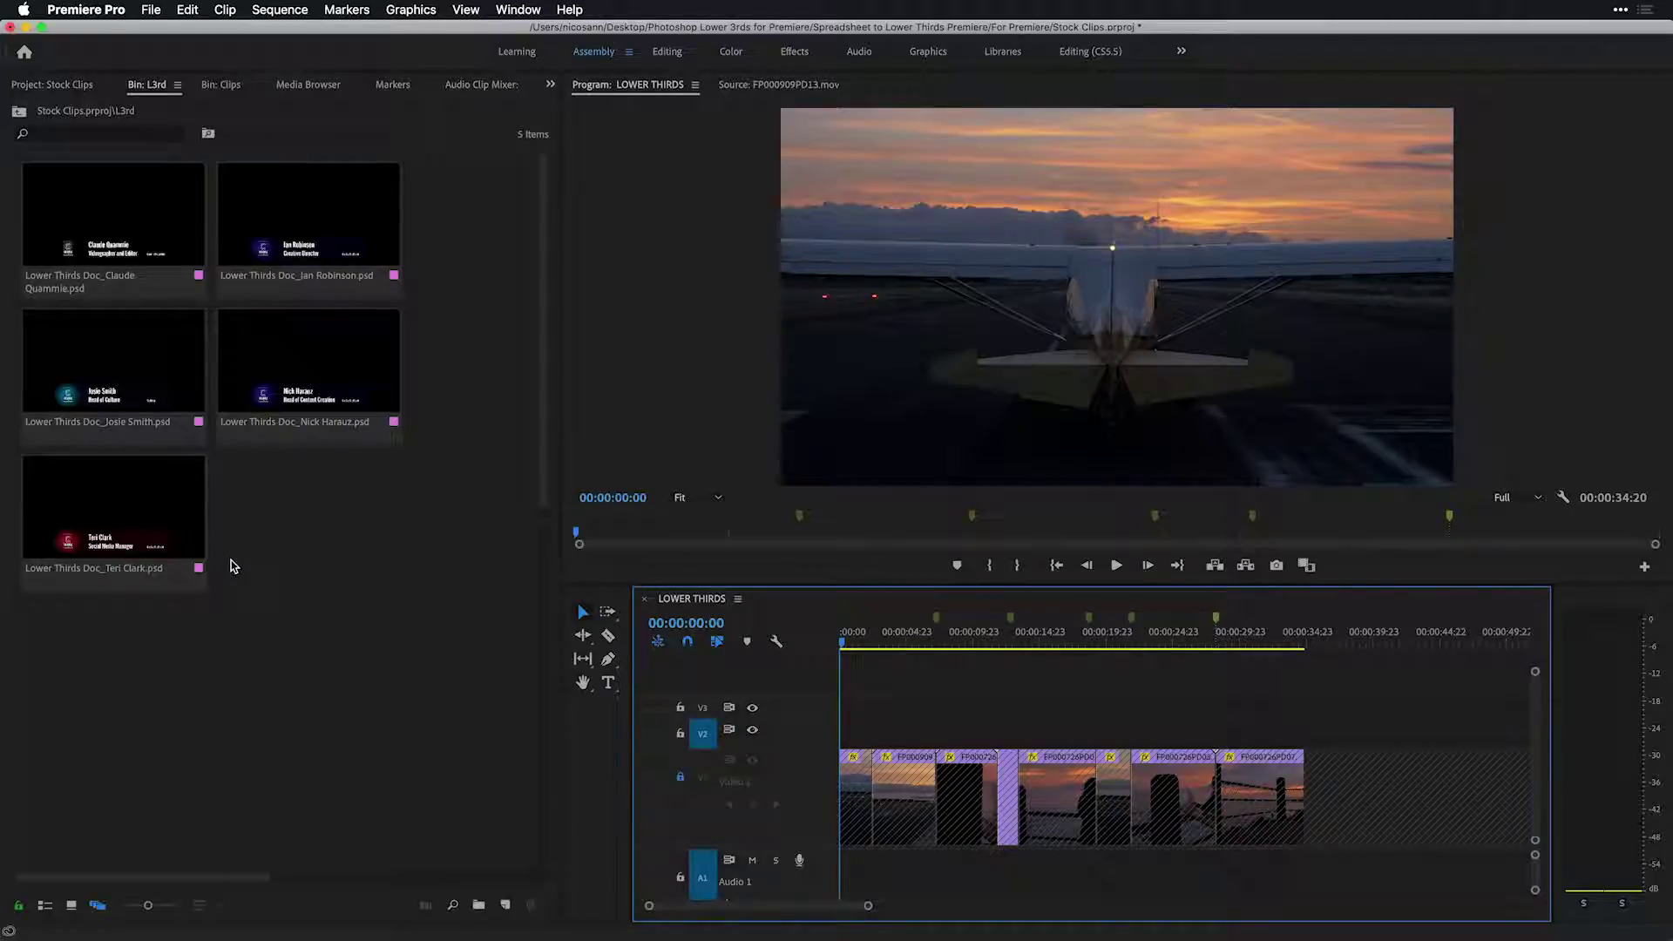
Select Head of Content Creation, Videographer and Editor, Head of Culture, the red one, then the last lower third.
{"action": "left_click", "coordinate": [295, 358]}
{"action": "left_click", "coordinate": [113, 218], "text": "super"}
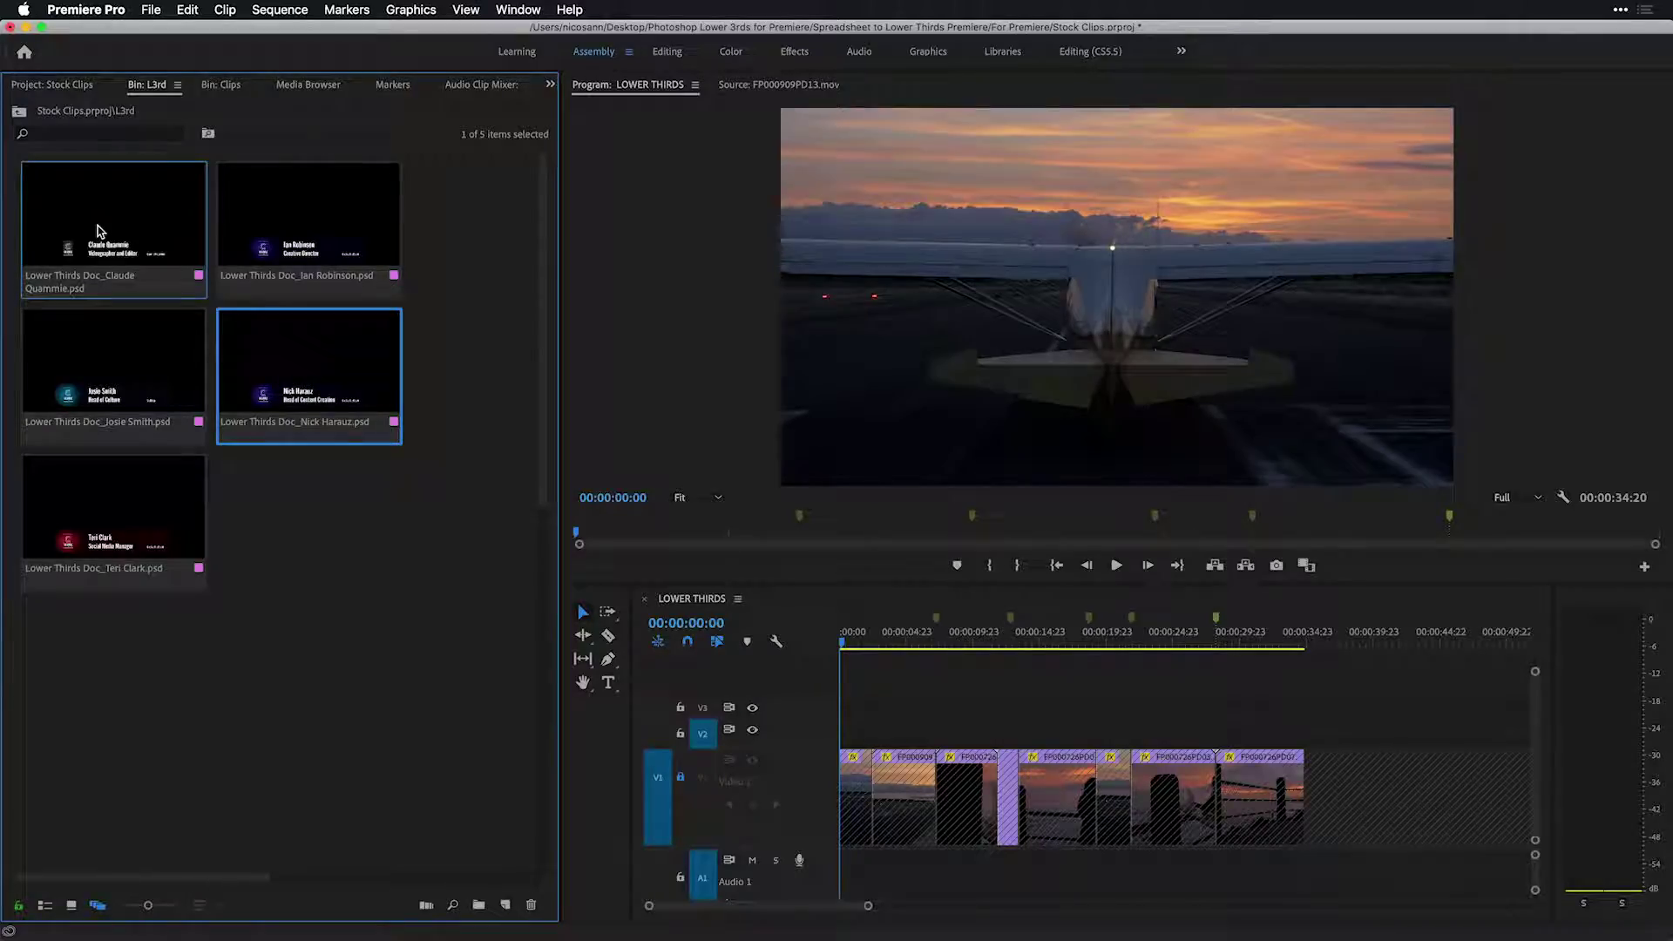
{"action": "left_click", "coordinate": [105, 370], "text": "super"}
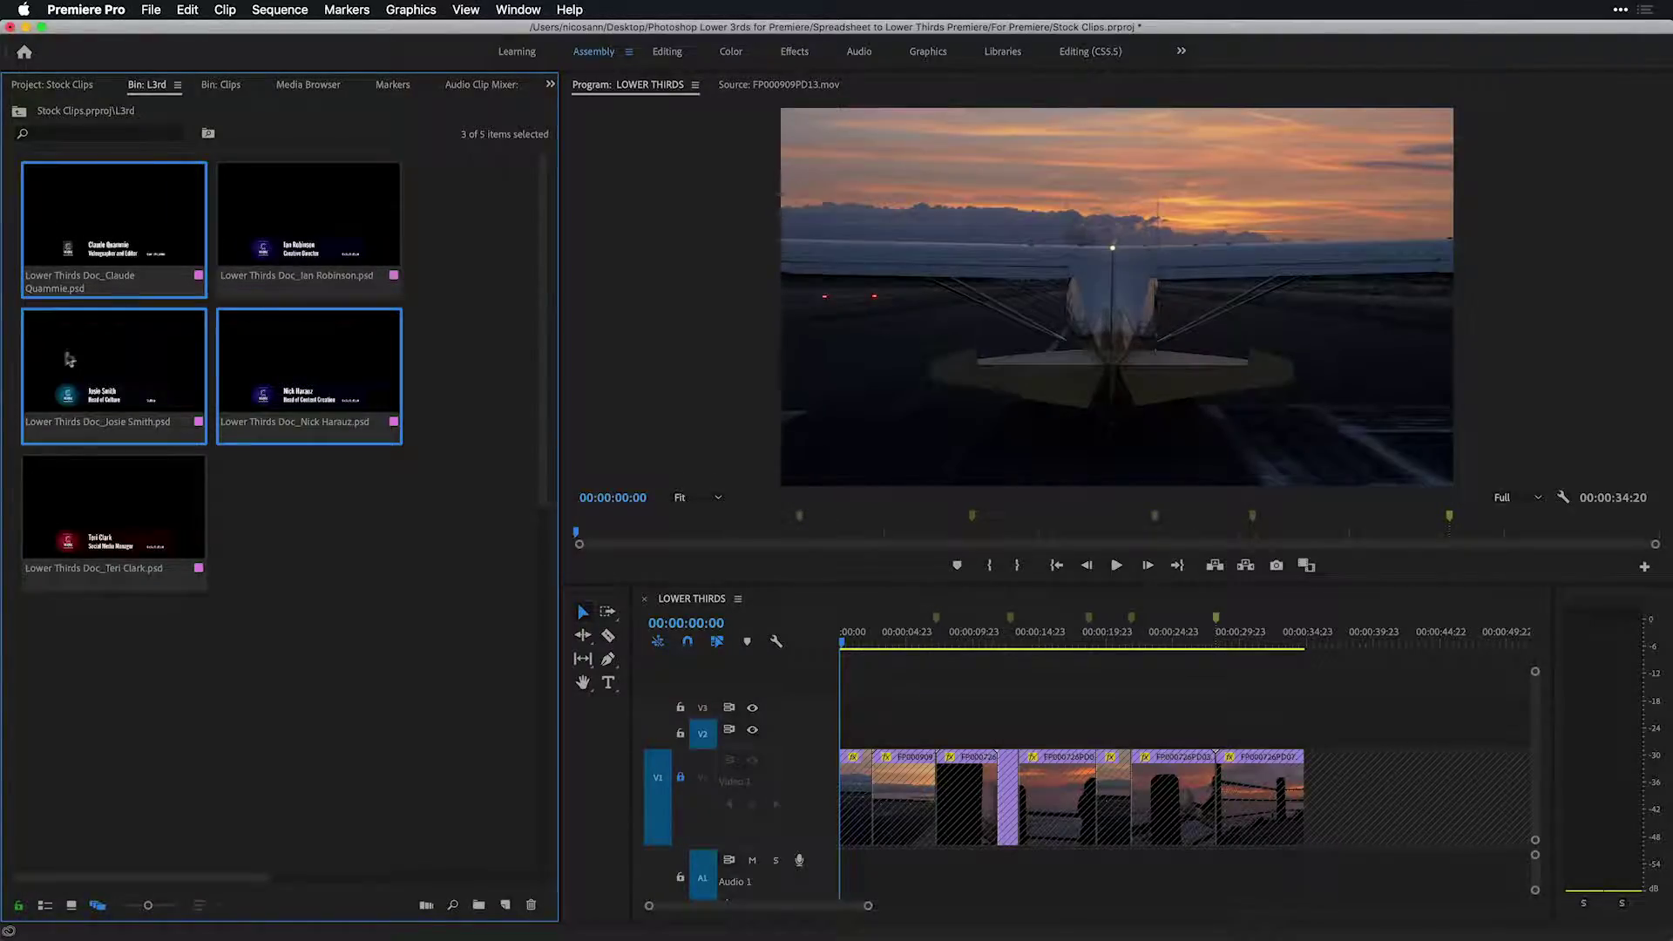
{"action": "left_click", "coordinate": [98, 528], "text": "super"}
{"action": "left_click", "coordinate": [257, 244], "text": "super"}
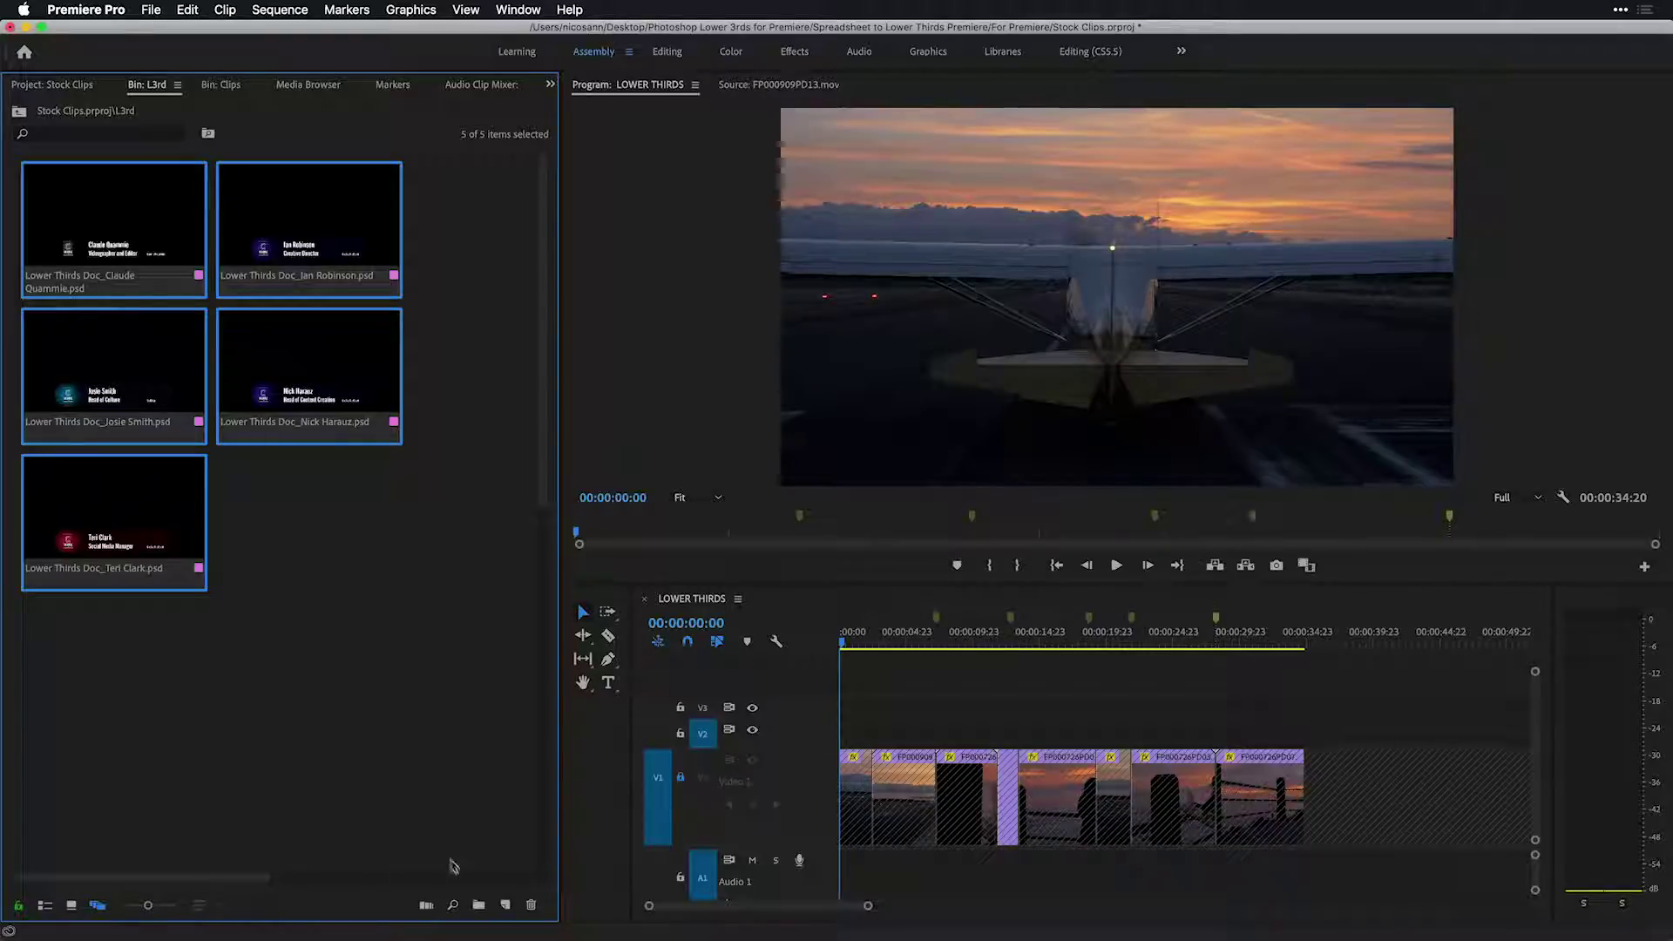
Automate the selected PSDs to the sequence in Selection Order, At Unnumbered Markers, as overwrite edits.
{"action": "left_click", "coordinate": [425, 906]}
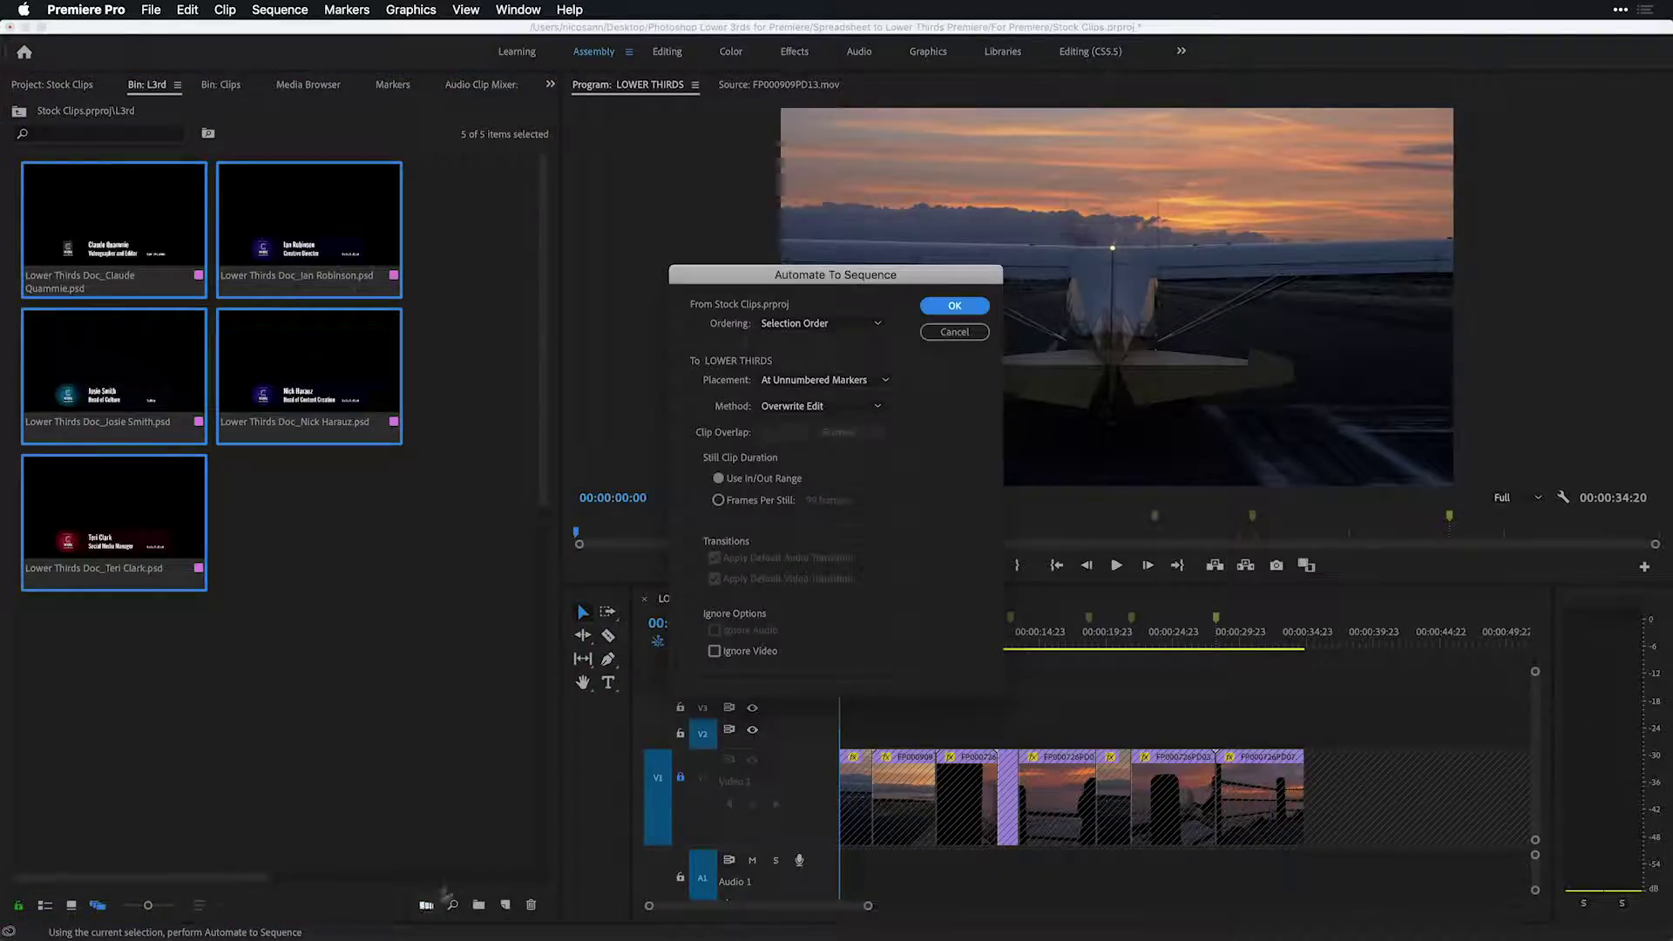
{"action": "left_click_drag", "start_coordinate": [892, 278], "coordinate": [628, 124]}
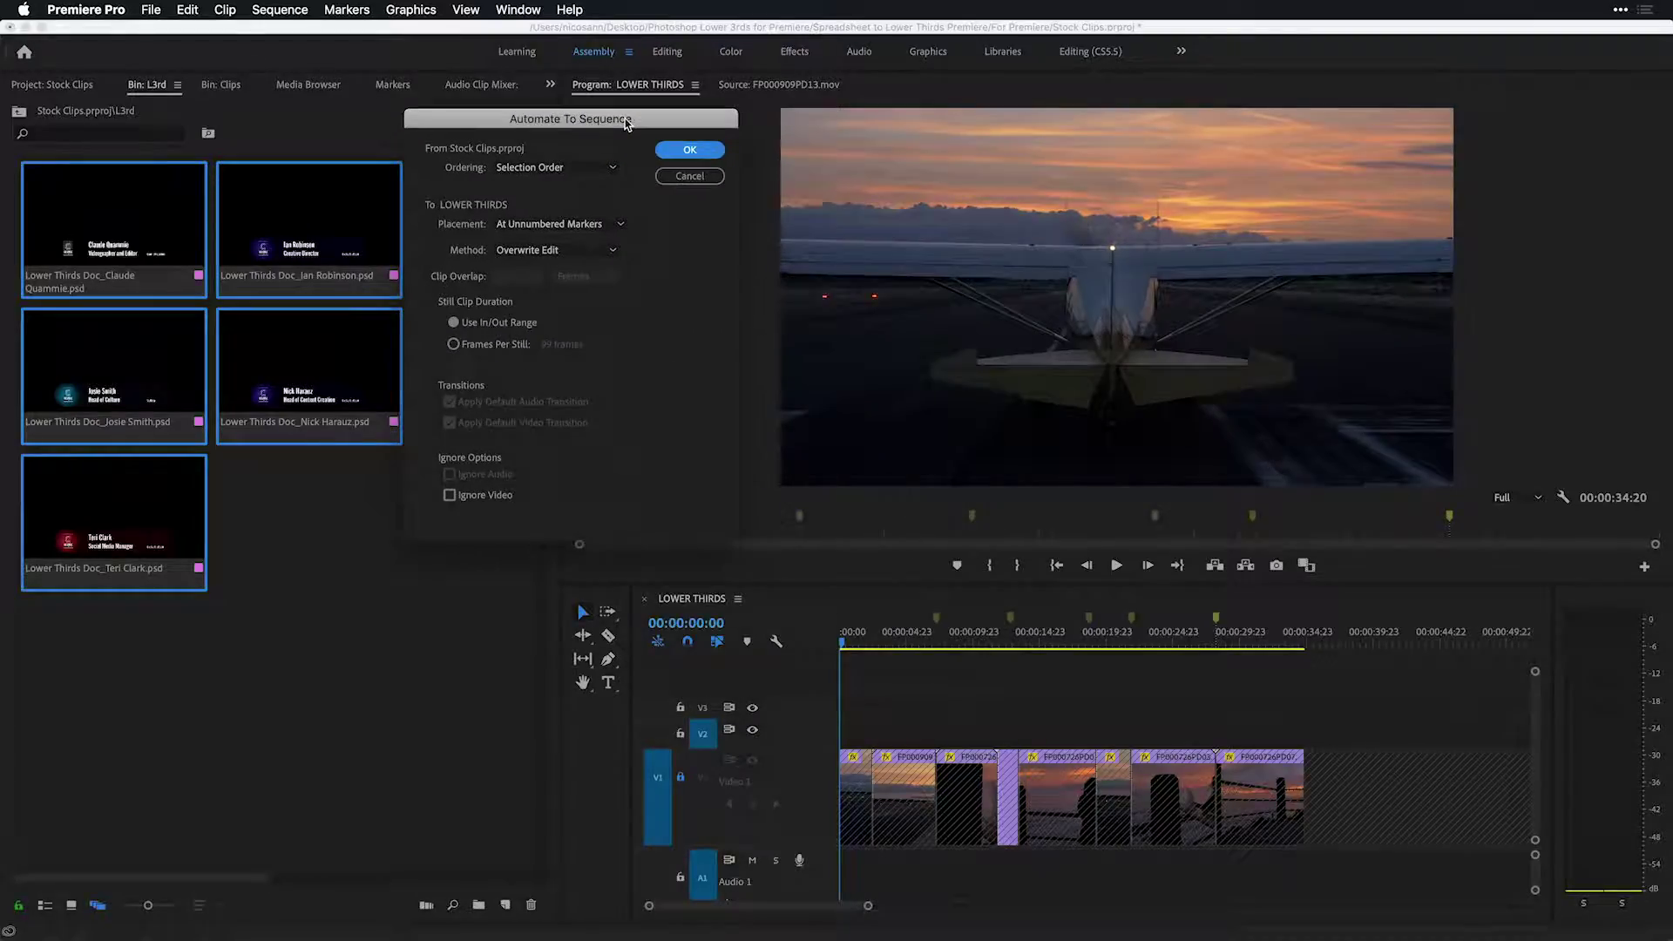
{"action": "left_click", "coordinate": [518, 168]}
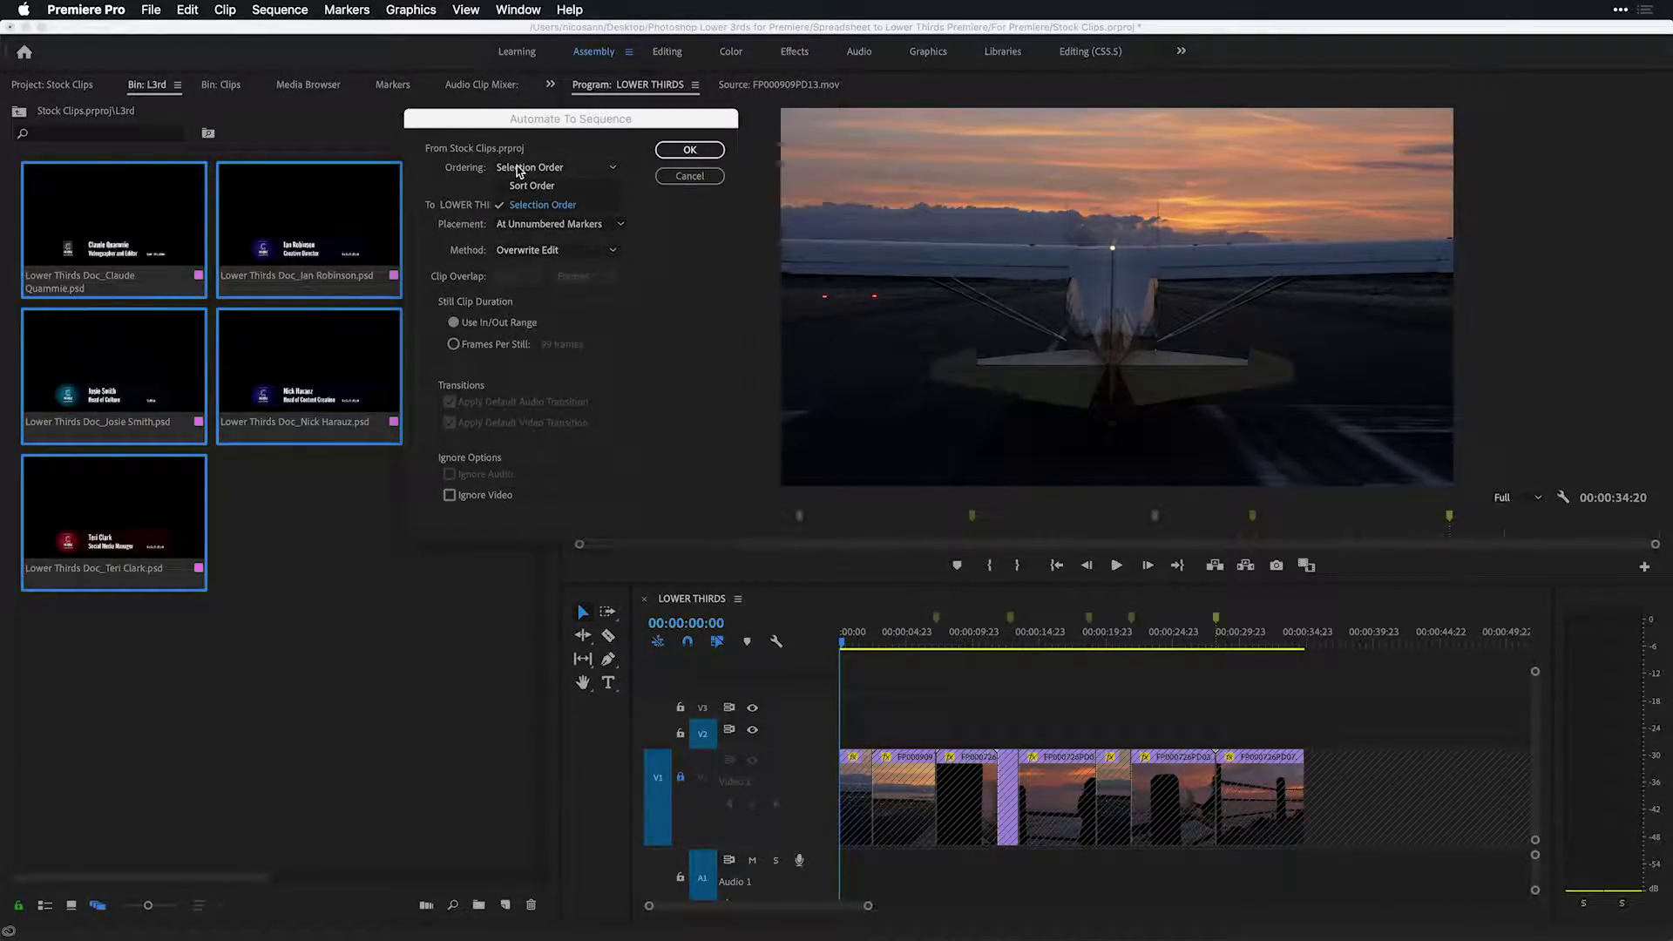
{"action": "left_click", "coordinate": [541, 207]}
{"action": "left_click", "coordinate": [546, 225]}
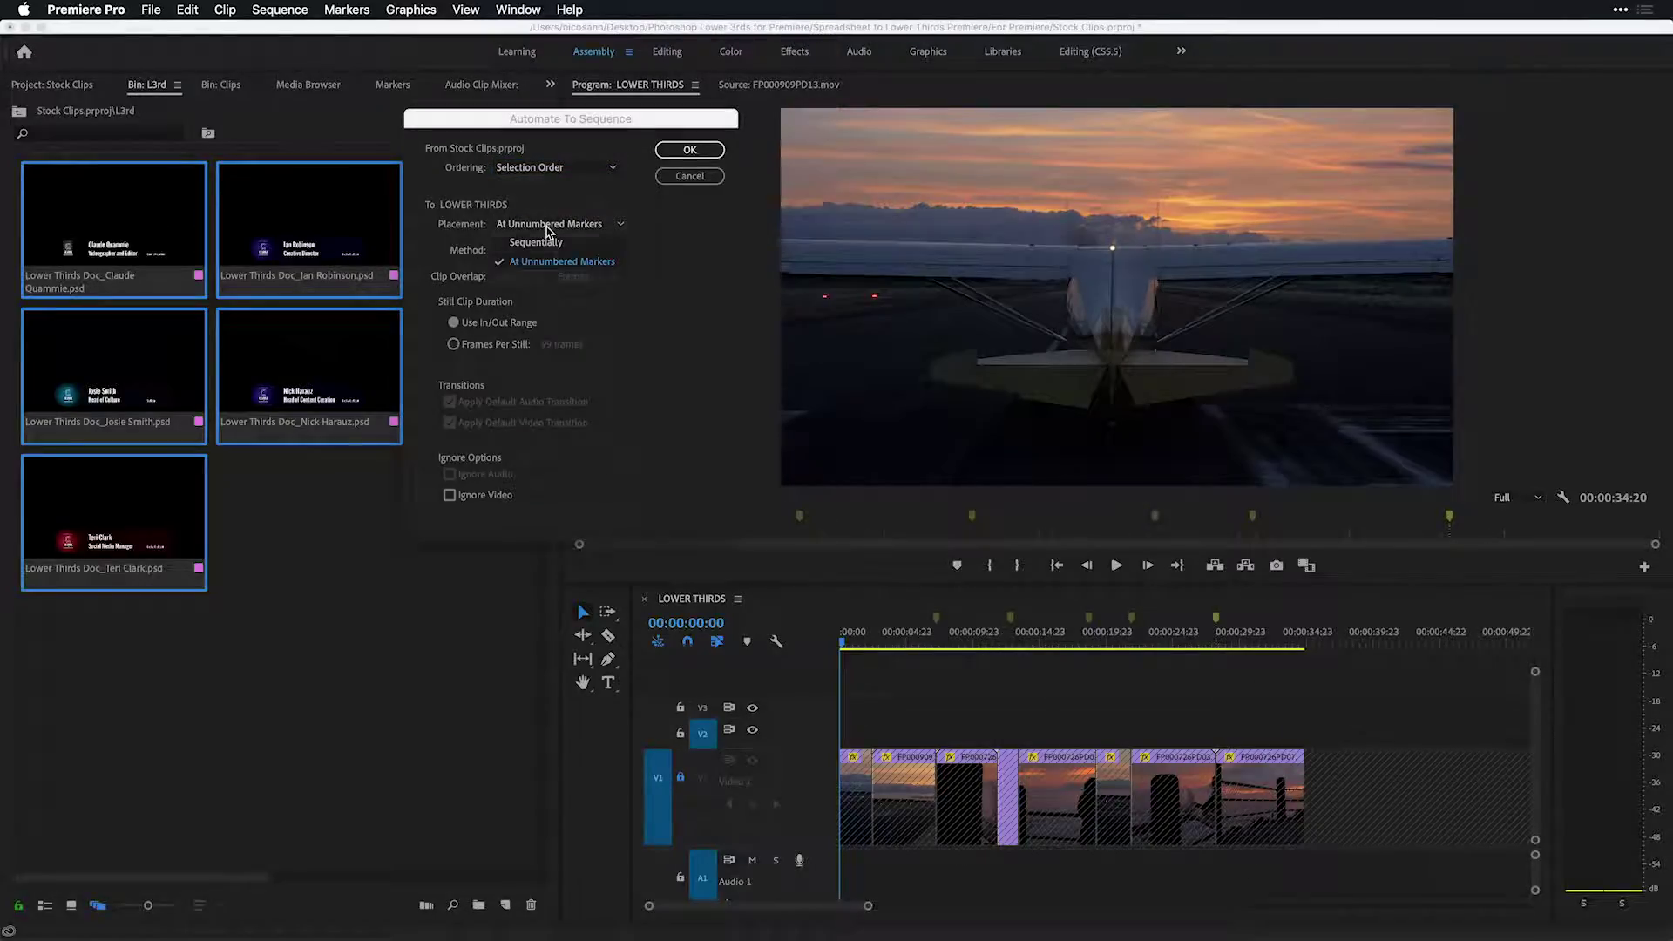
{"action": "left_click", "coordinate": [574, 264]}
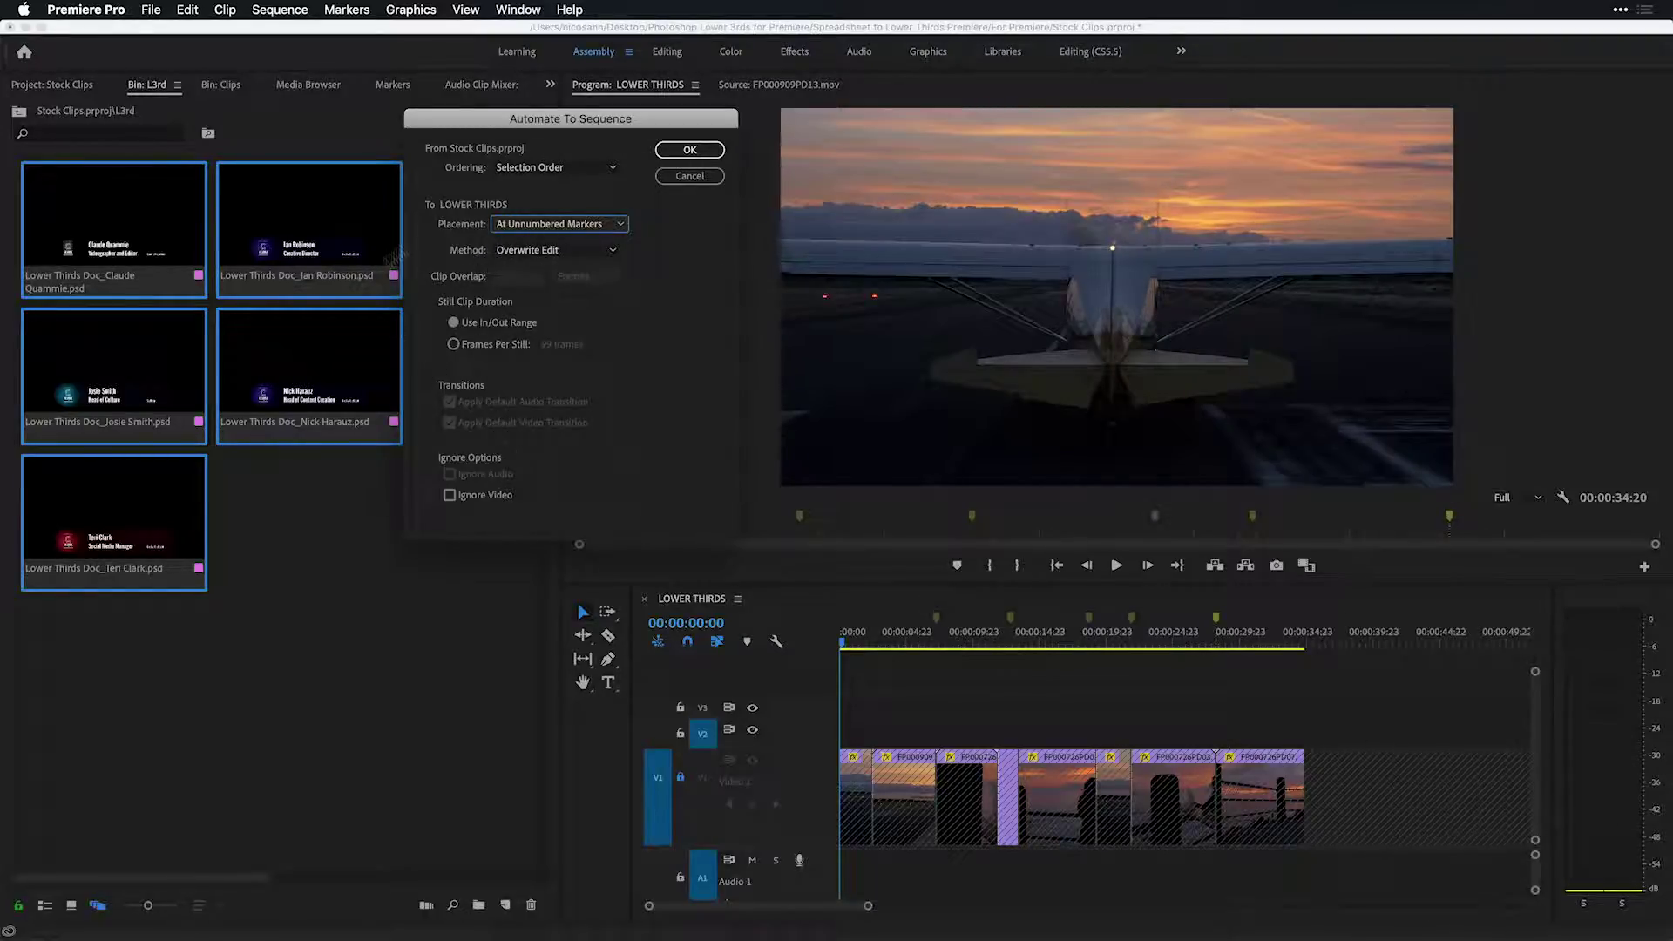
{"action": "left_click", "coordinate": [684, 151]}
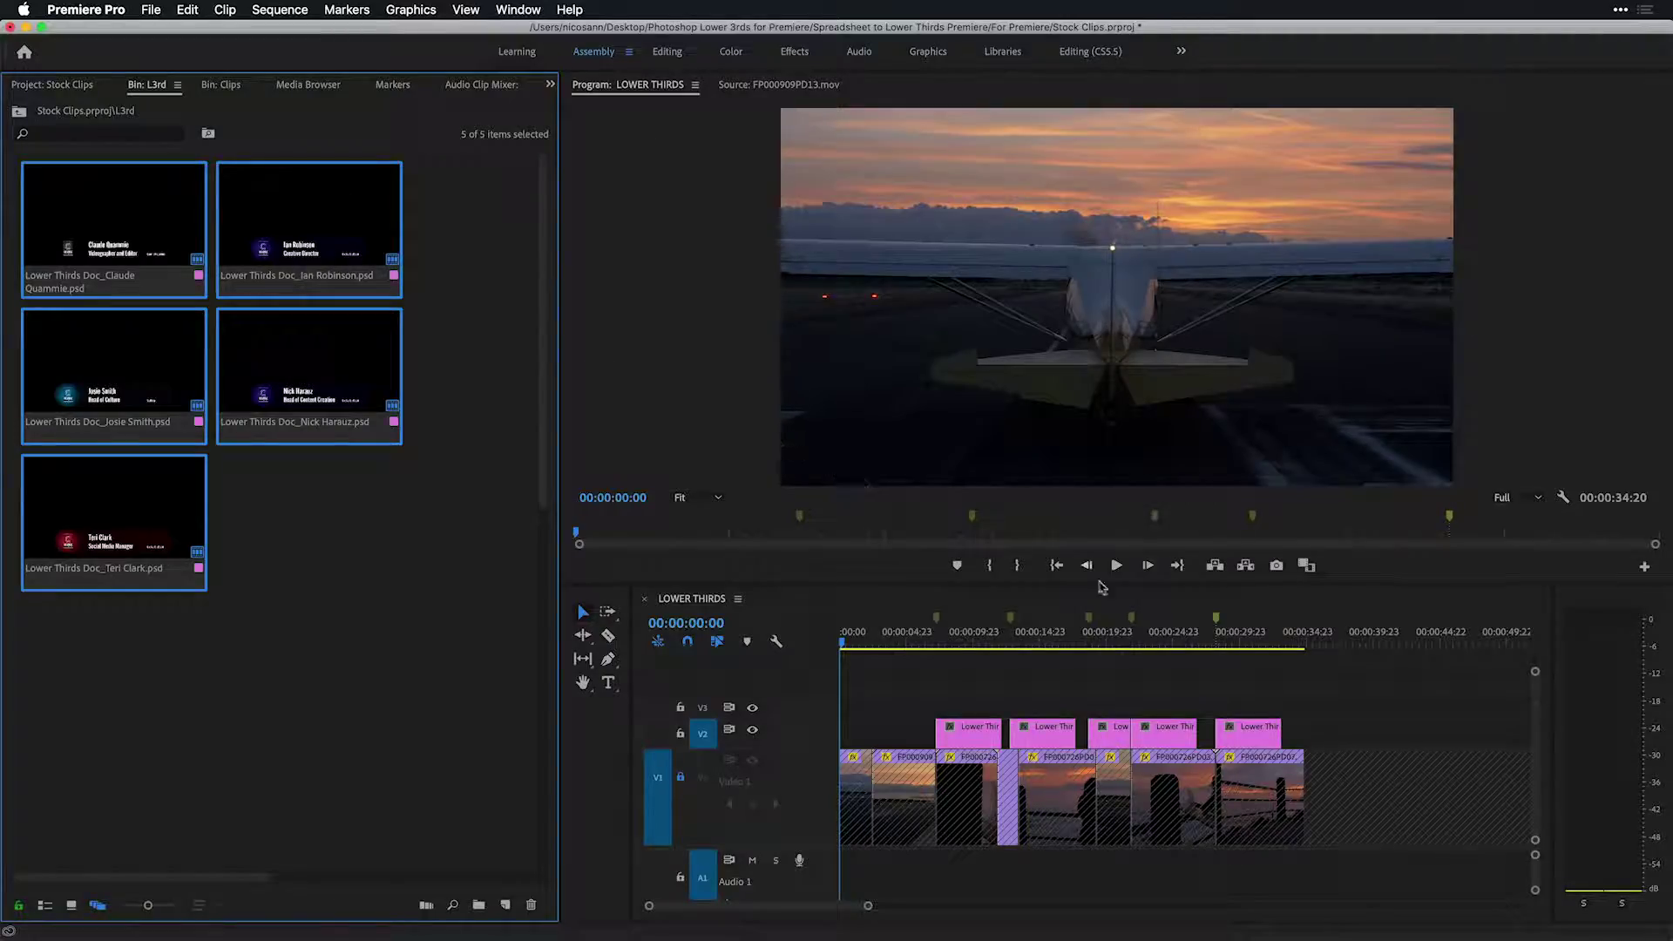
Scrub to the first and Head of Culture lower thirds in the Program monitor, then return near the sequence start.
{"action": "left_click", "coordinate": [938, 636]}
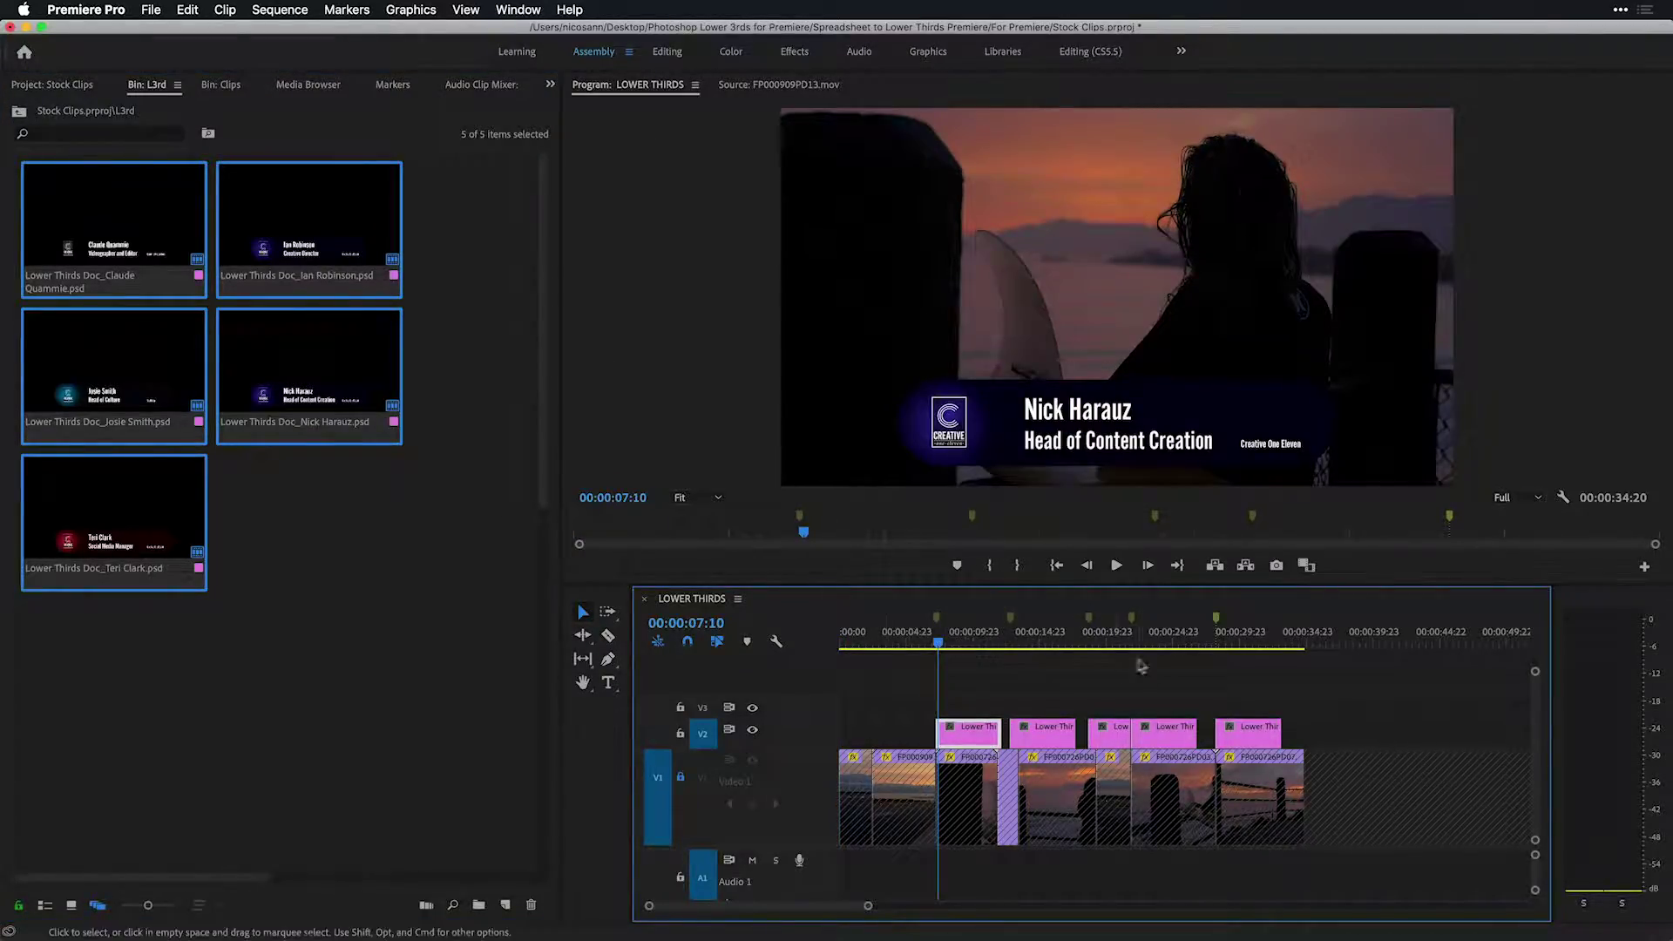
{"action": "left_click", "coordinate": [1116, 641]}
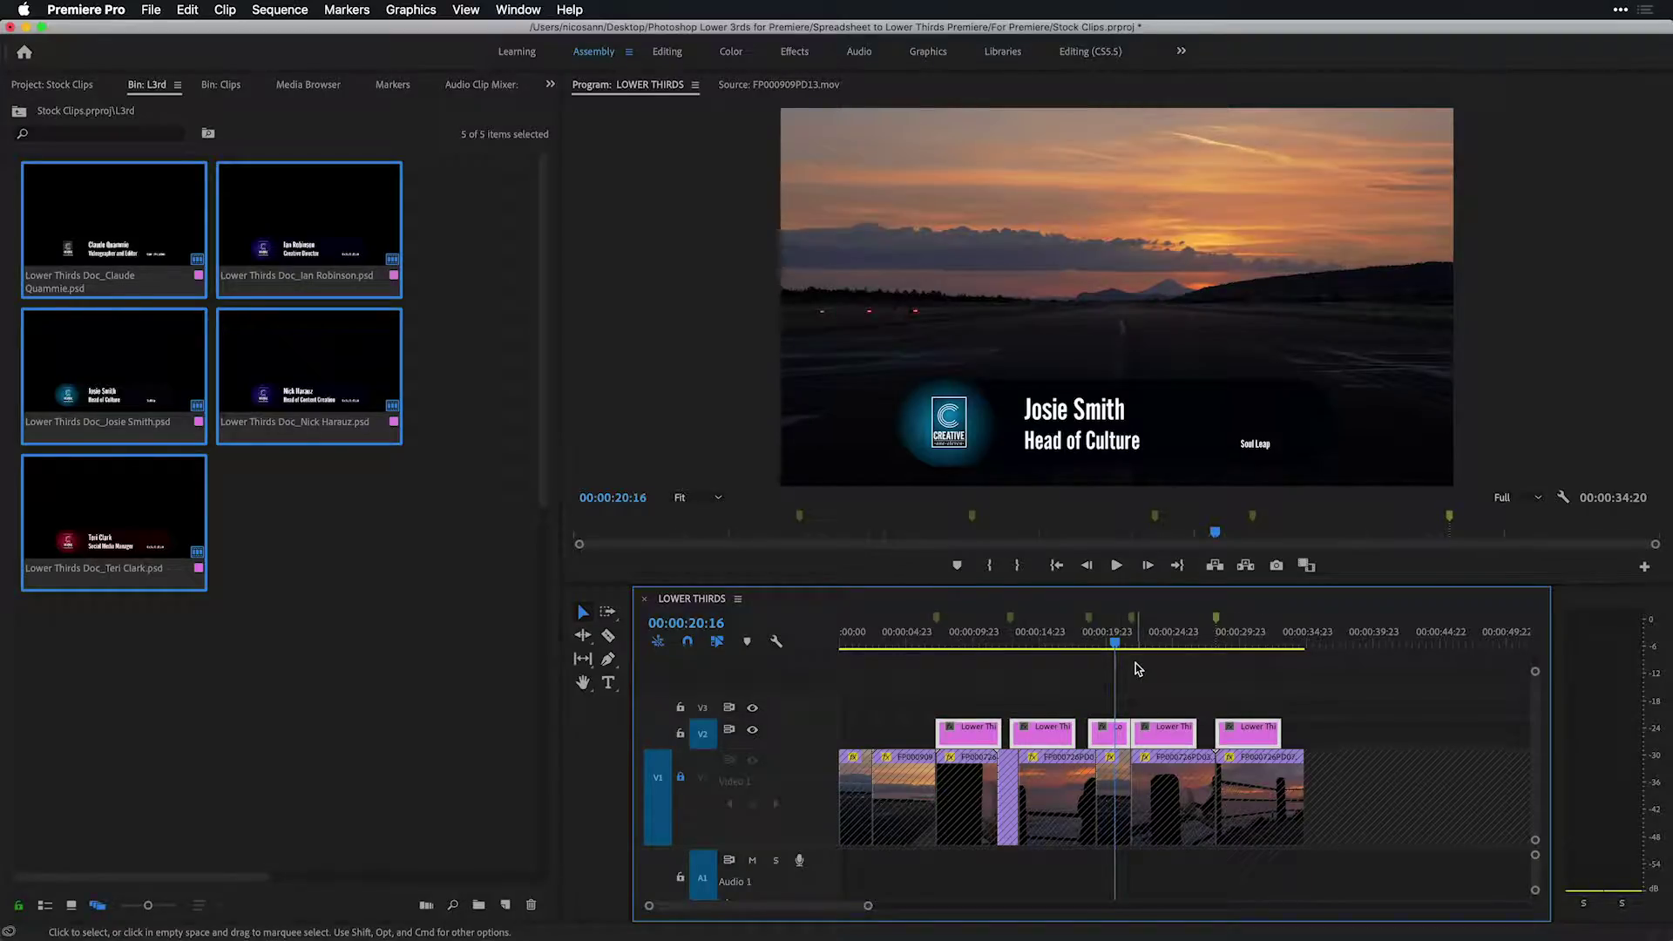
{"action": "left_click", "coordinate": [1137, 669]}
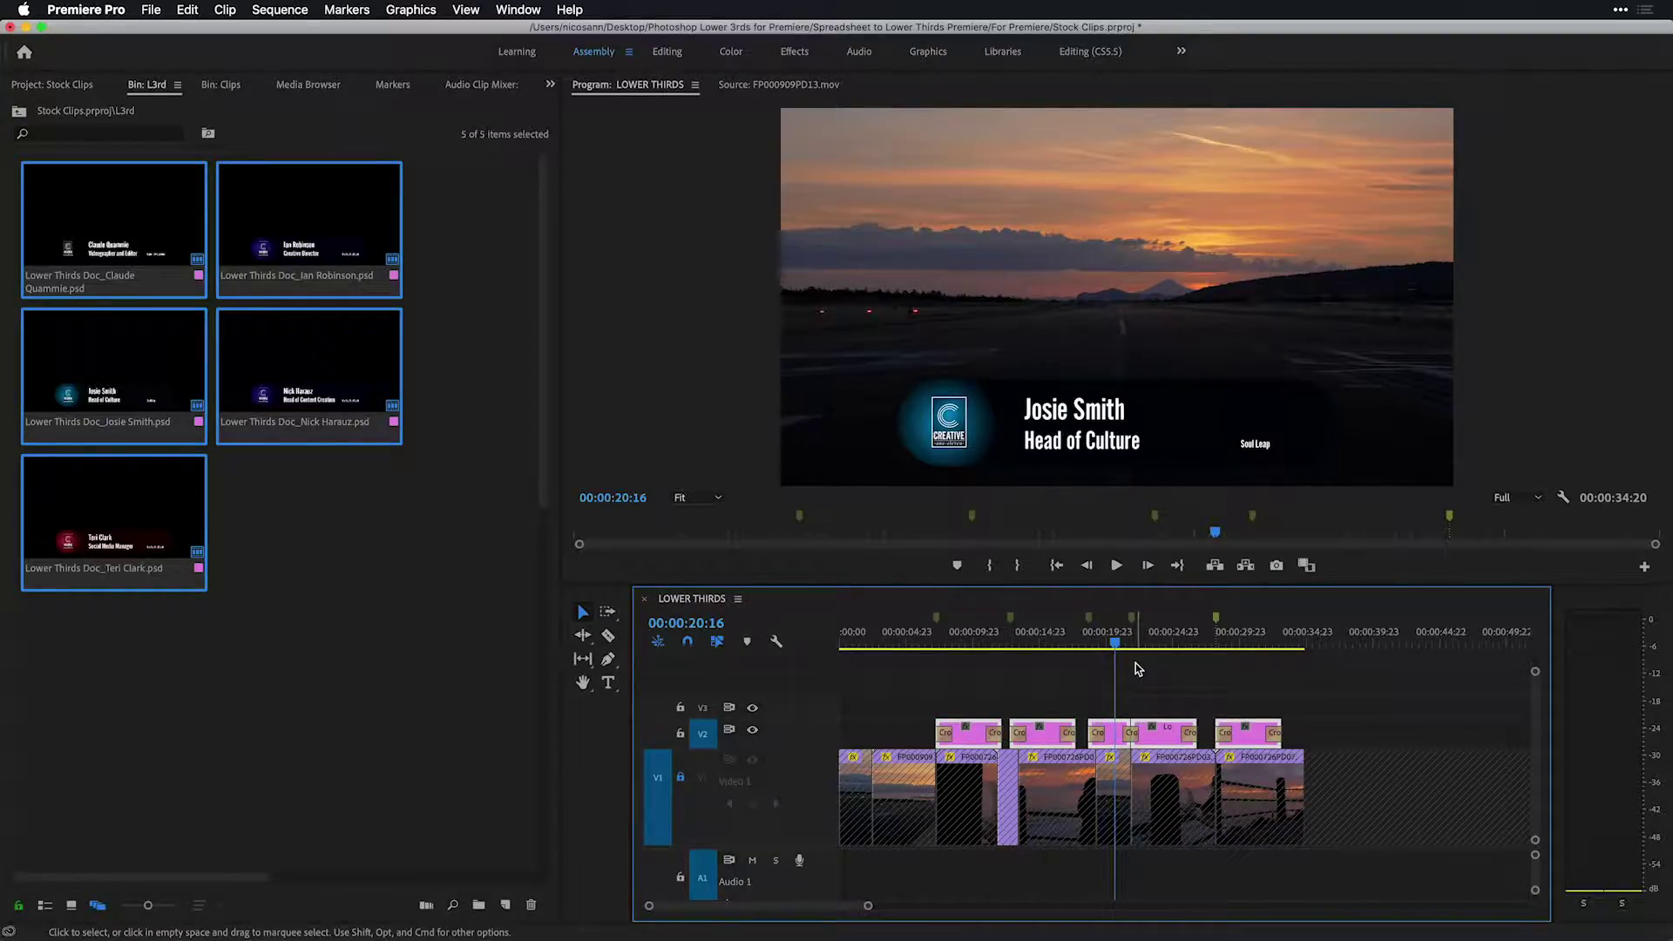
{"action": "left_click", "coordinate": [854, 640]}
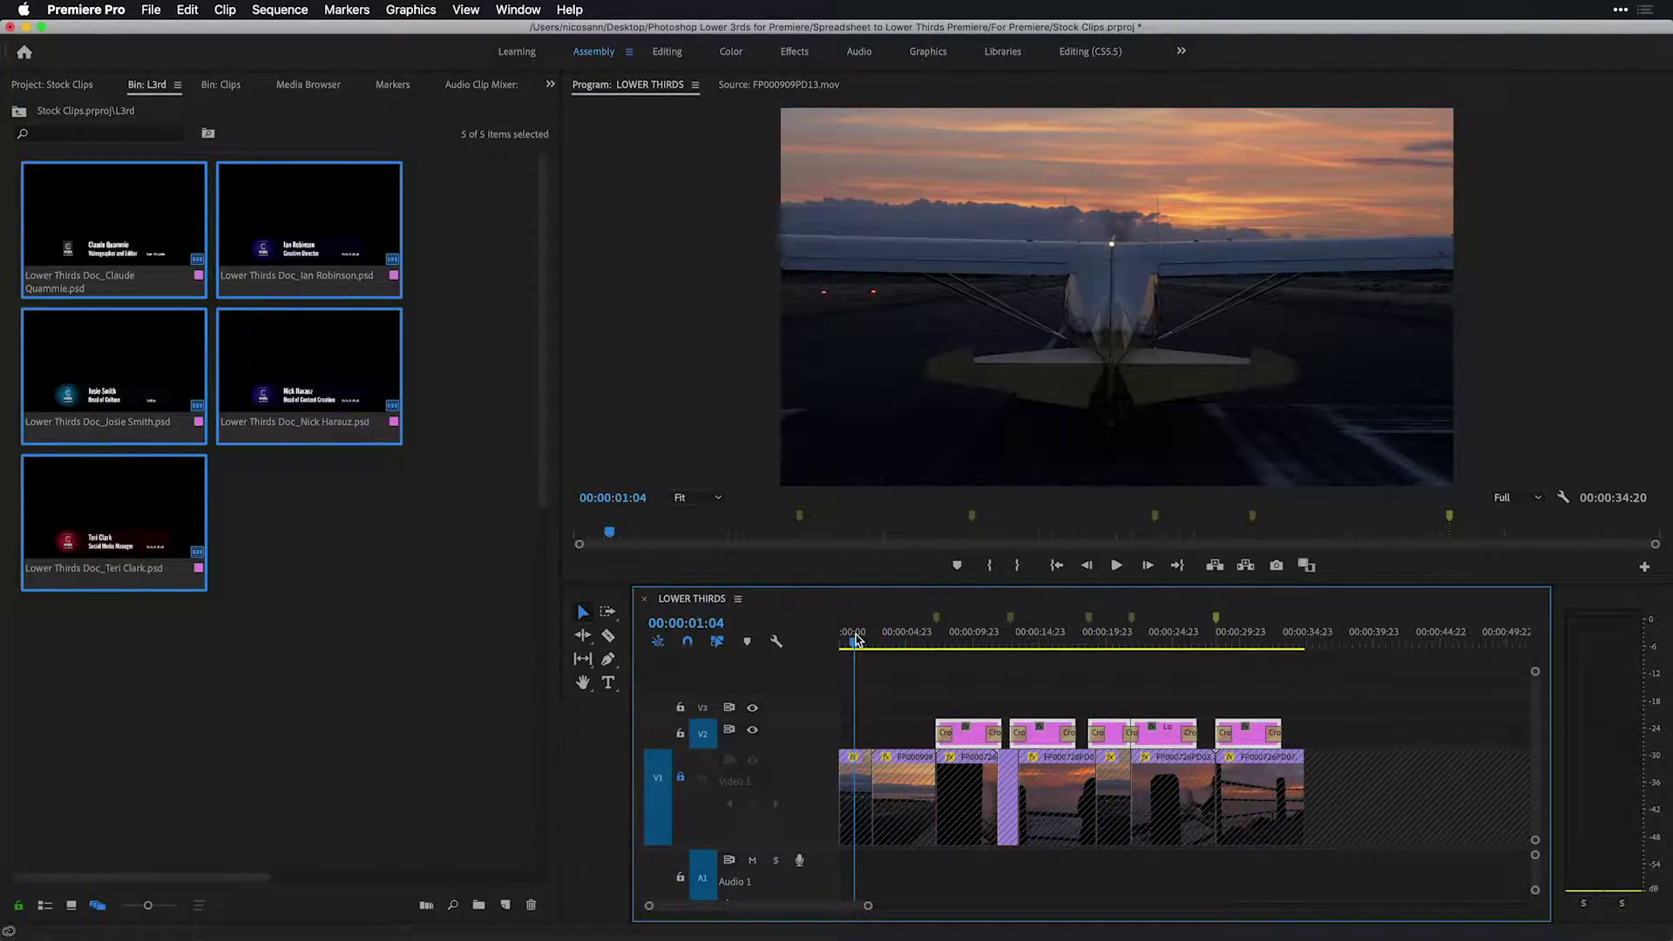